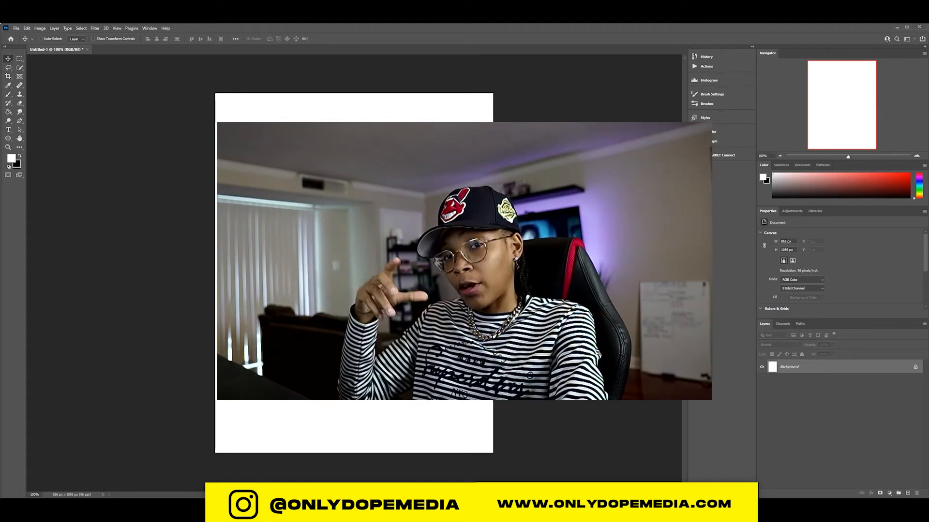
# - Fill the white background layer with black using the Paint Bucket
pyautogui.press('g')
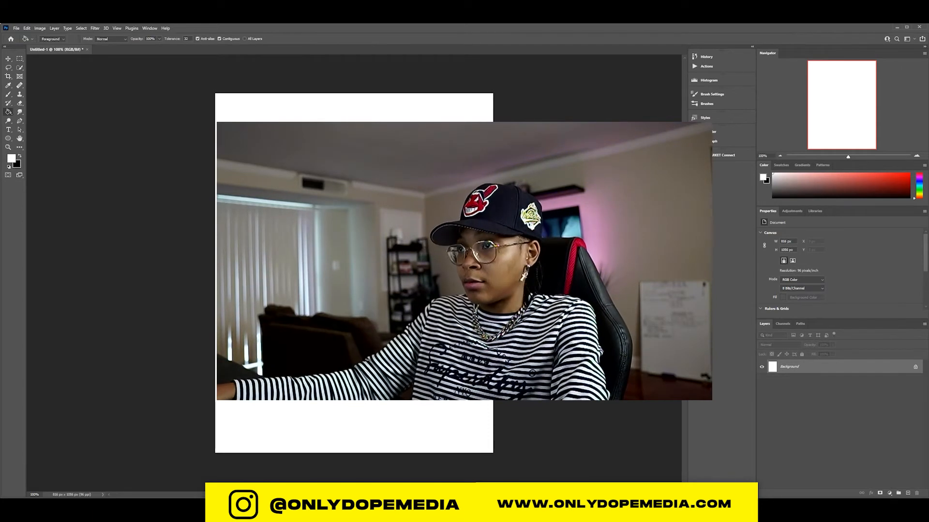
pyautogui.click(20, 156)
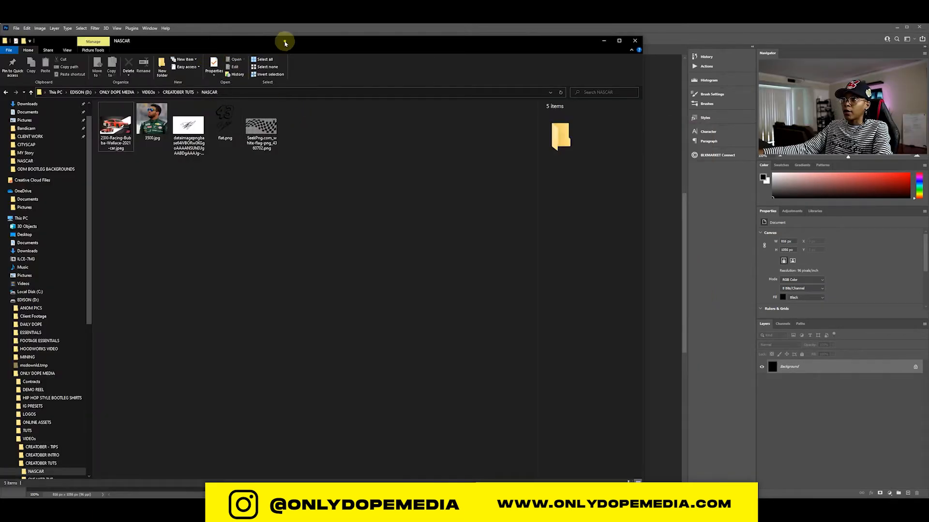
# - Place the driver portrait and the race car image from the NASCAR folder into the document
pyautogui.moveTo(285, 44); pyautogui.dragTo(420, 260)
pyautogui.click(277, 339)
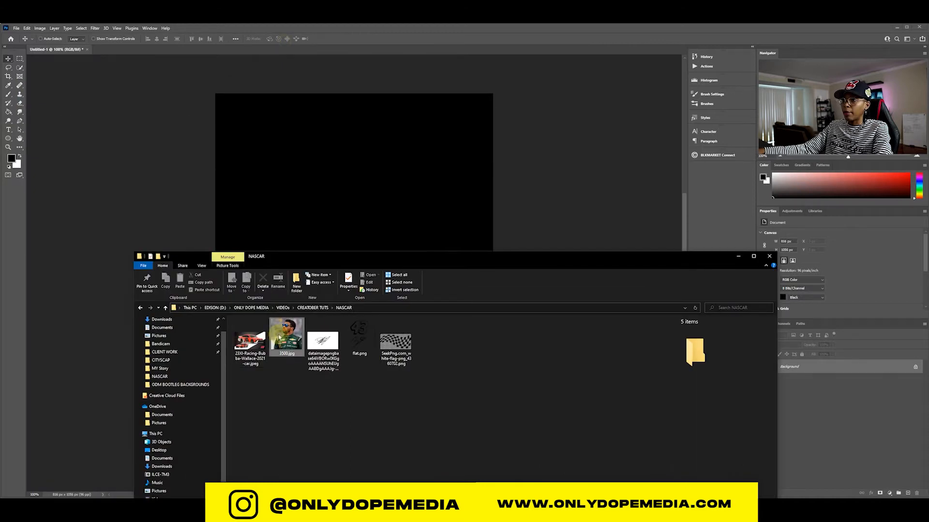
pyautogui.keyDown('ctrl'); pyautogui.click(253, 340); pyautogui.keyUp('ctrl')
pyautogui.moveTo(253, 340); pyautogui.dragTo(337, 195)
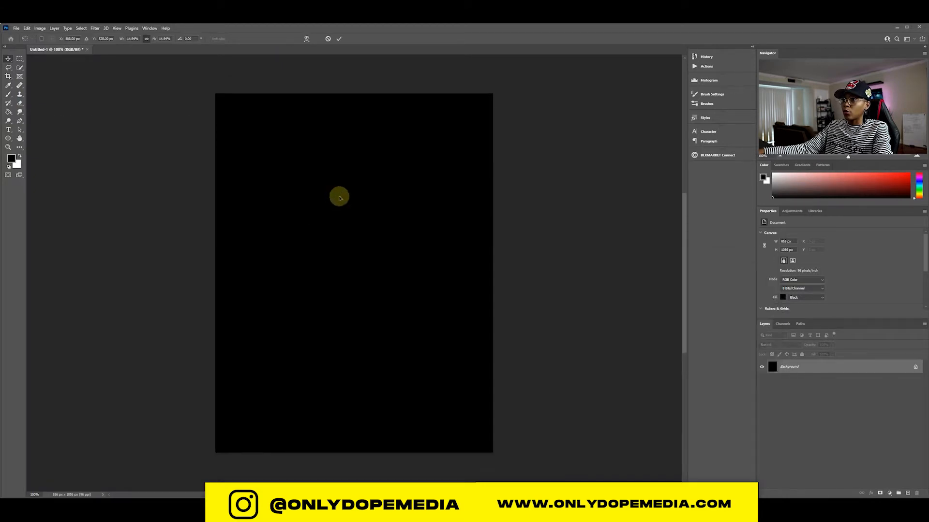
pyautogui.press('Return')
pyautogui.press('Return')
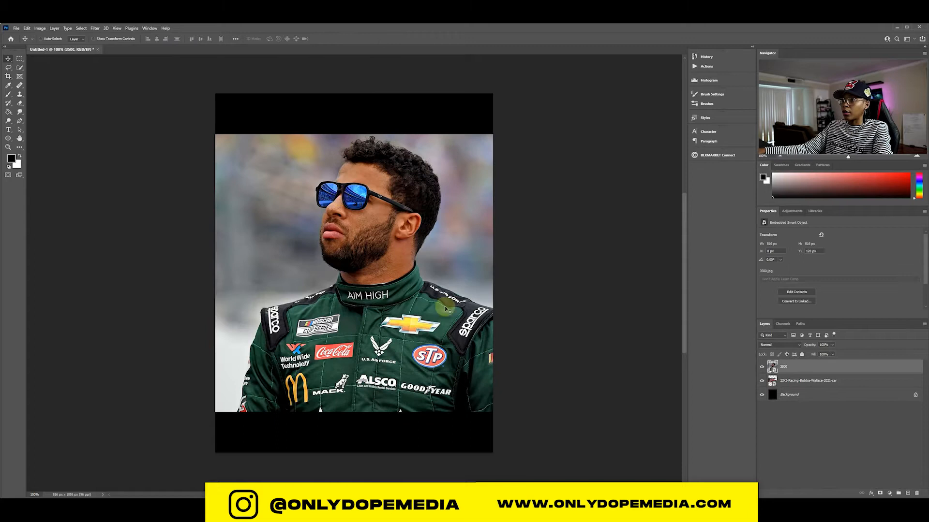
# - Hide the driver portrait layer and rasterize the race car layer
pyautogui.click(762, 368)
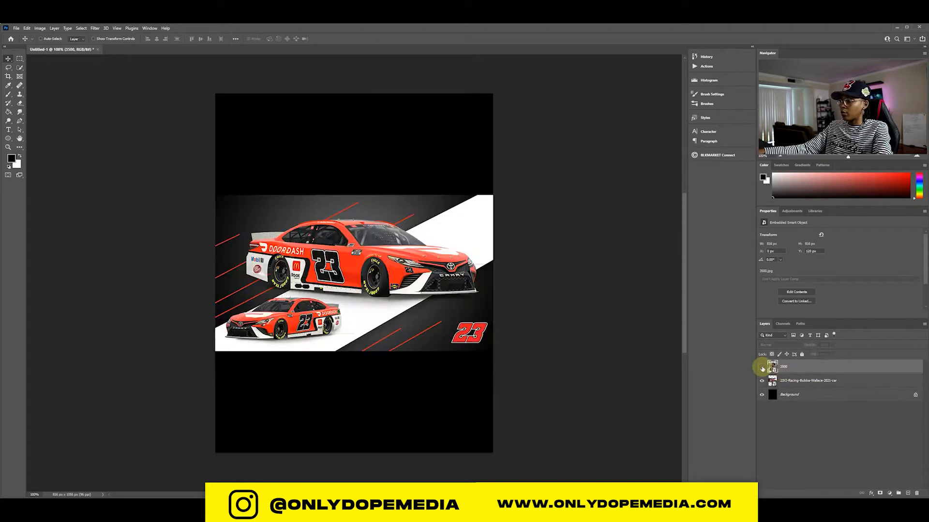
pyautogui.click(802, 381)
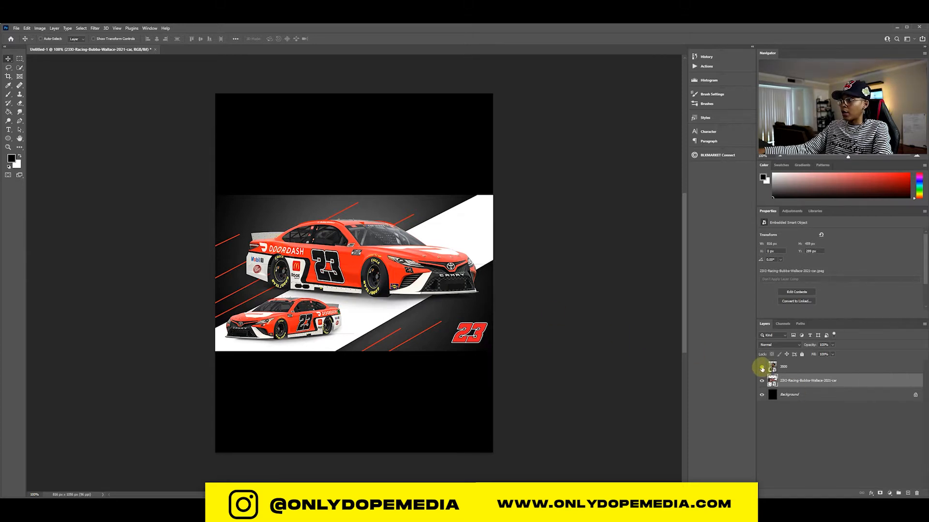
pyautogui.click(762, 367)
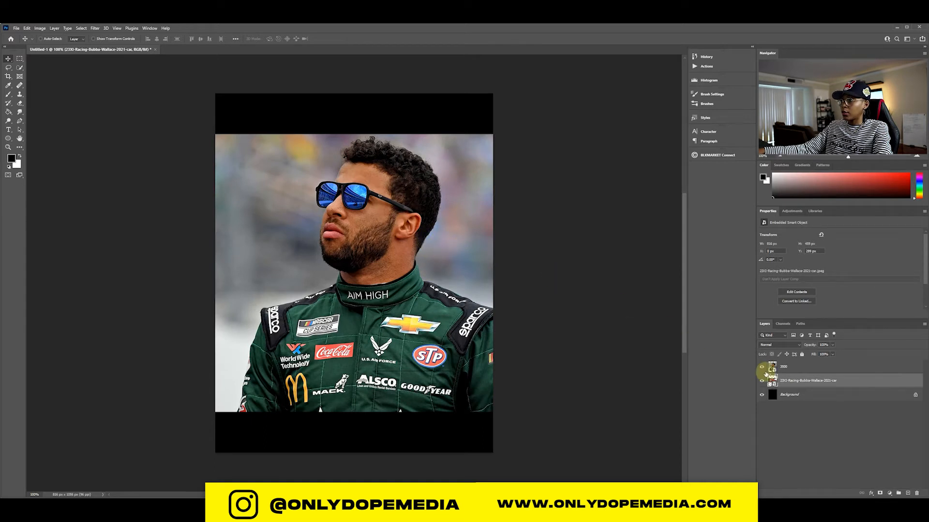
pyautogui.click(764, 368)
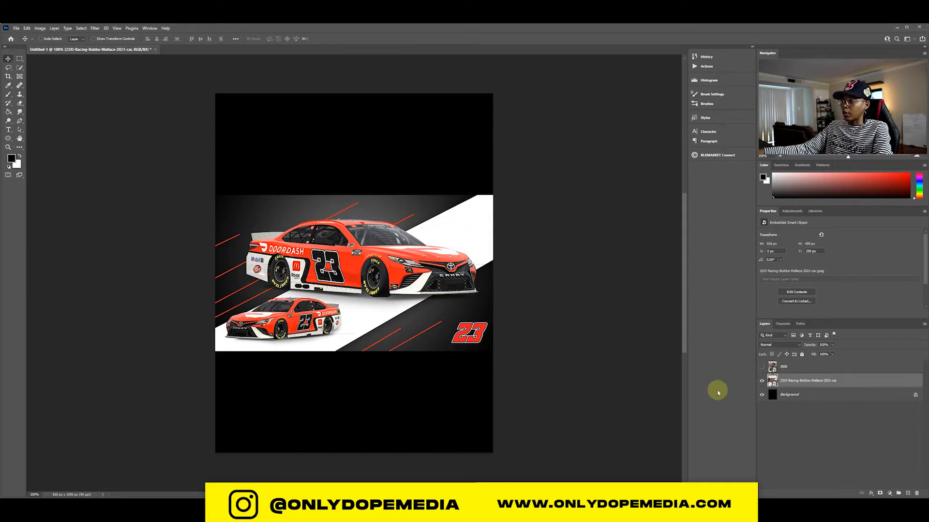
pyautogui.rightClick(828, 382)
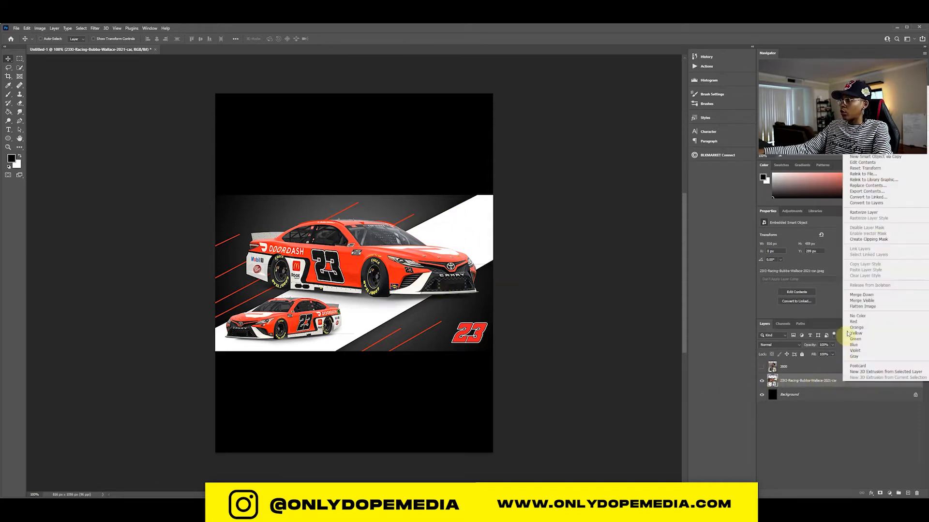
pyautogui.click(865, 217)
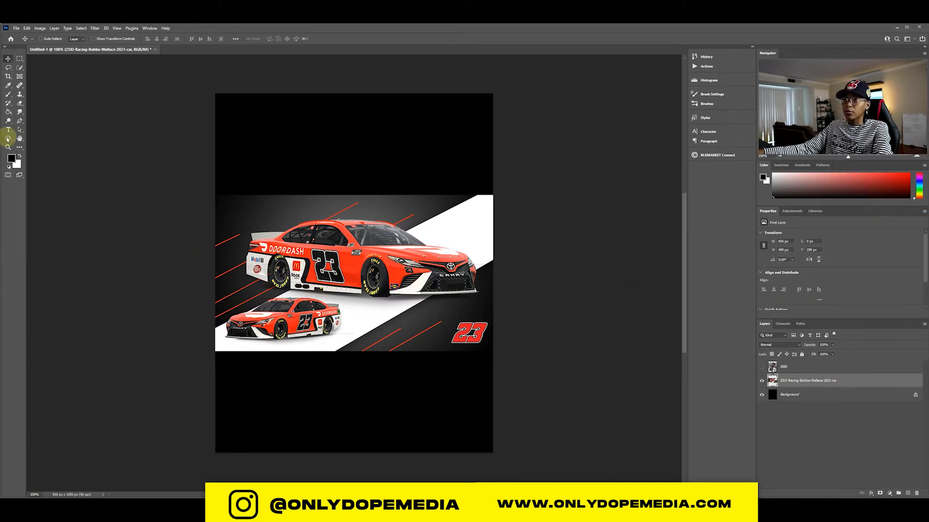
# - Select the subject on the race car layer, invert the selection and delete the background around the cars
pyautogui.click(81, 28)
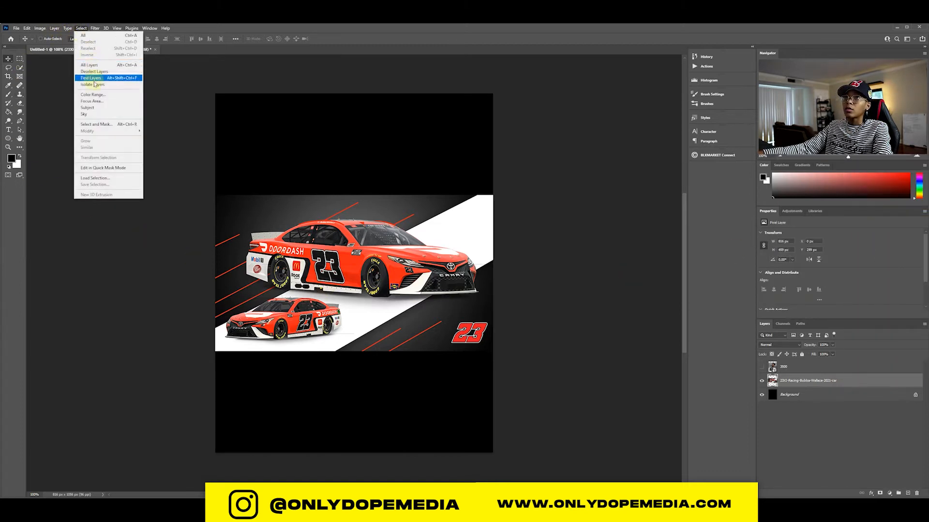
pyautogui.click(88, 108)
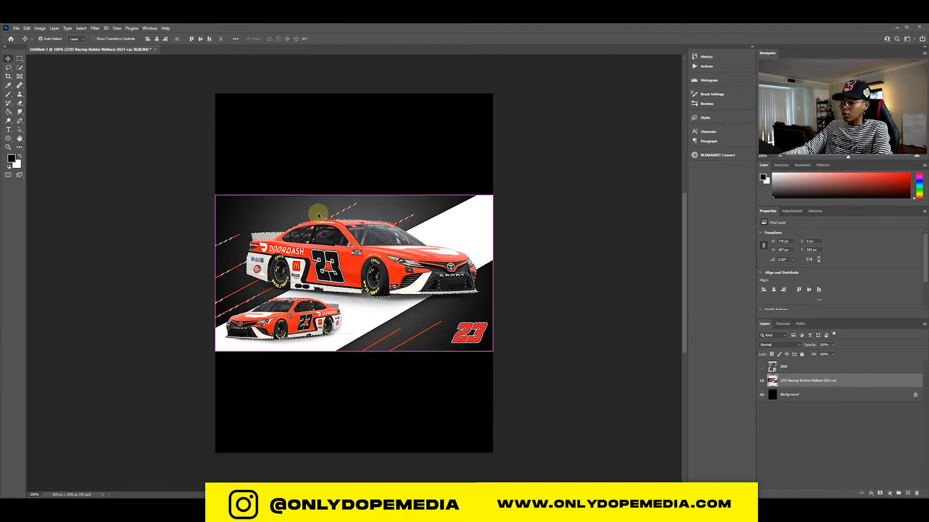
pyautogui.hotkey('ctrl', '+')
pyautogui.press('w')
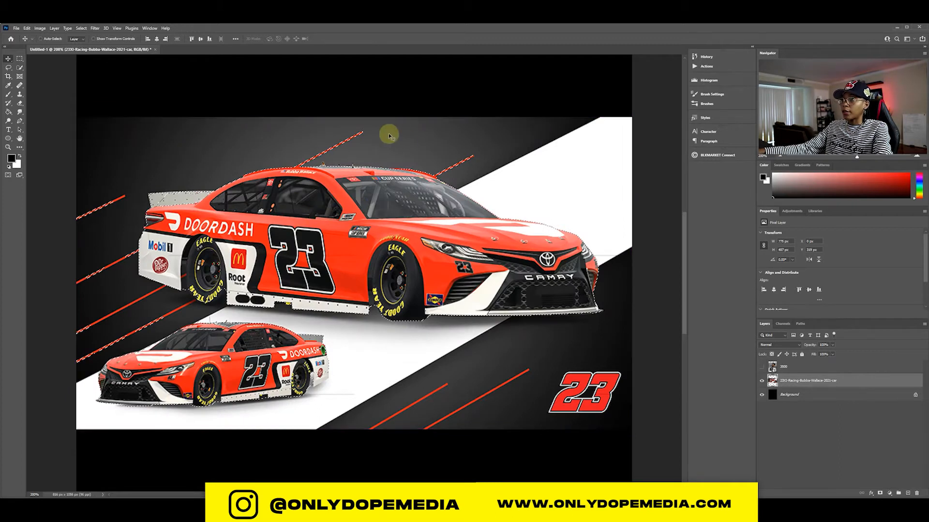
pyautogui.press('Delete')
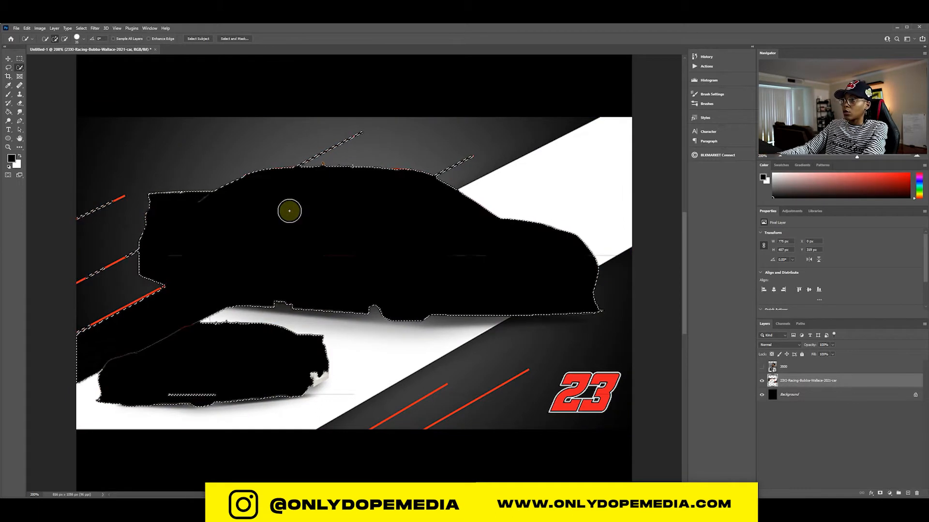
pyautogui.hotkey('ctrl', 'z')
pyautogui.hotkey('ctrl', 'shift', 'i')
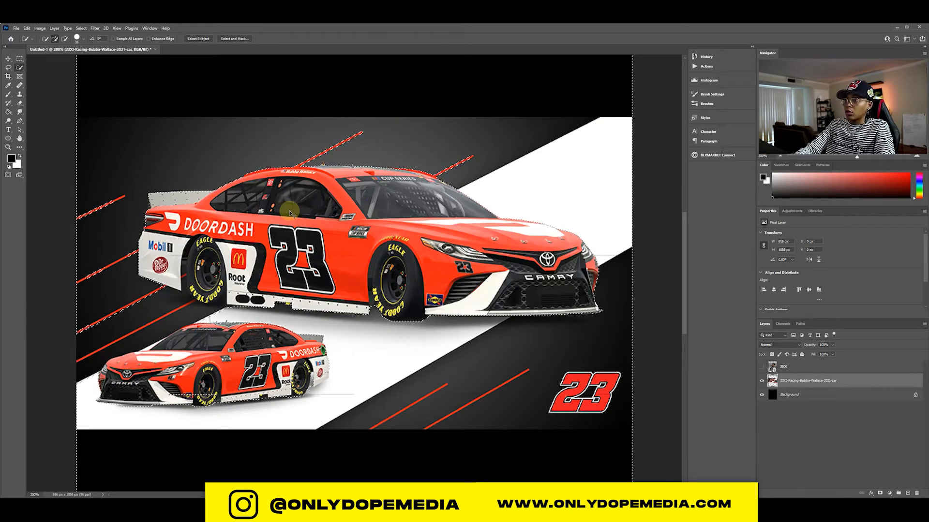
pyautogui.press('Delete')
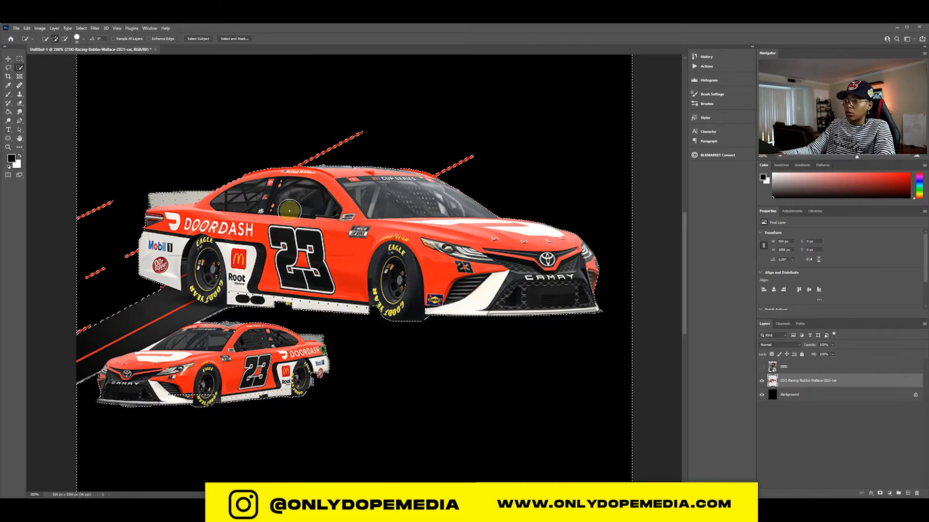
pyautogui.hotkey('ctrl', 'd')
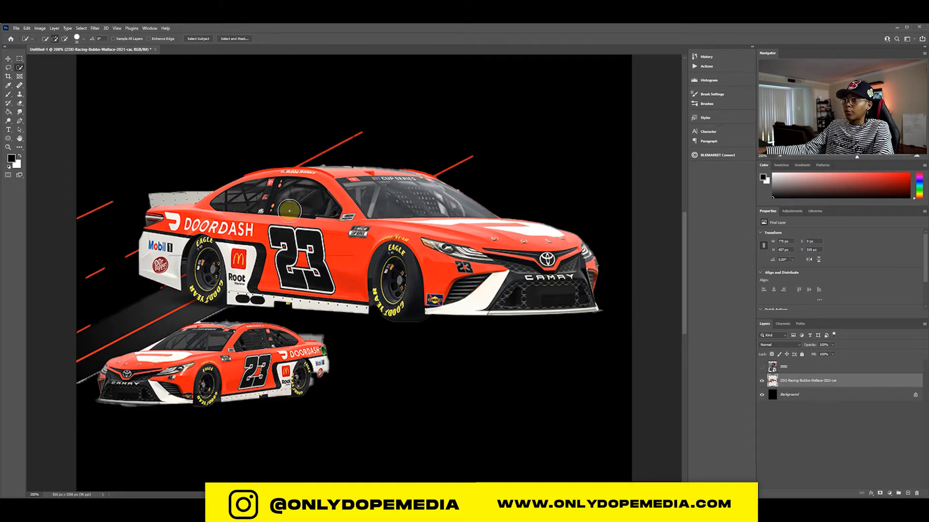
# - Outline the small car and the leftover background below the large car with the Polygonal Lasso and delete that area
pyautogui.press('v')
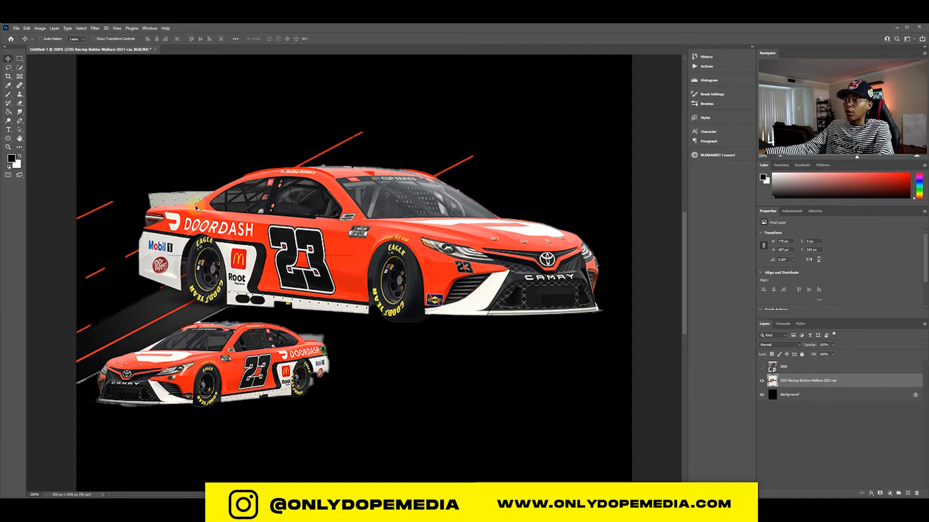
pyautogui.moveTo(8, 67); pyautogui.dragTo(30, 75)
pyautogui.hotkey('ctrl', '+')
pyautogui.moveTo(246, 179); pyautogui.dragTo(418, 182)
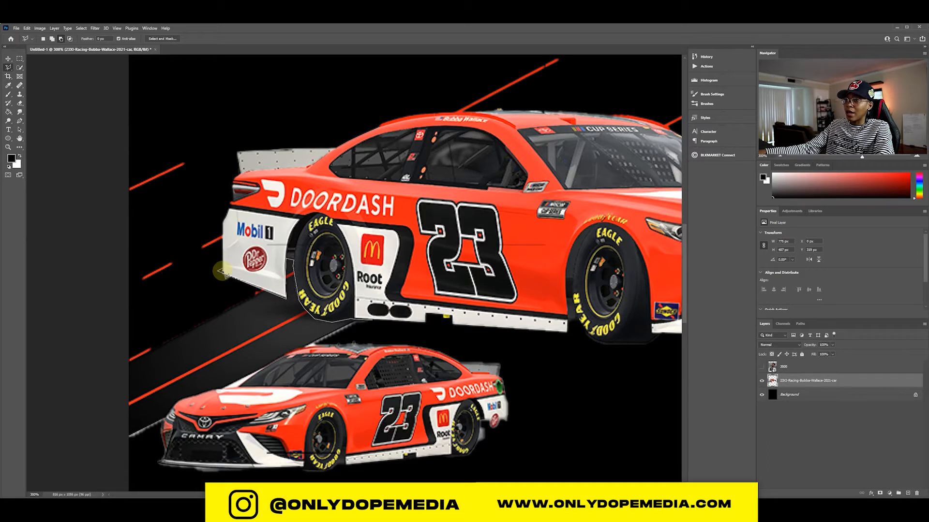
pyautogui.click(193, 250)
pyautogui.click(82, 247)
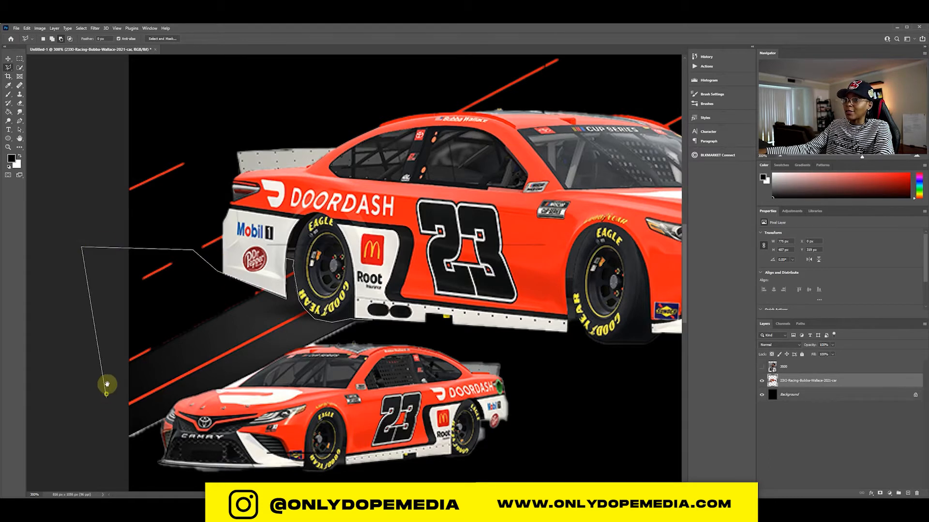
pyautogui.moveTo(107, 396); pyautogui.dragTo(112, 347)
pyautogui.click(111, 428)
pyautogui.click(271, 471)
pyautogui.click(606, 419)
pyautogui.click(554, 310)
pyautogui.doubleClick(428, 285)
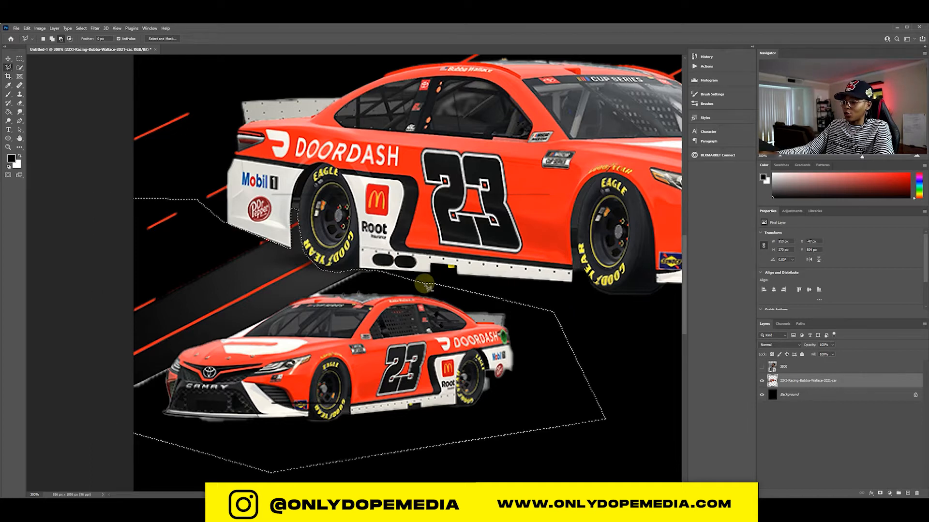
pyautogui.press('Delete')
pyautogui.hotkey('ctrl', 'd')
# - Lasso the leftover red stripes behind the rear of the large car and delete them
pyautogui.moveTo(373, 170); pyautogui.dragTo(330, 274)
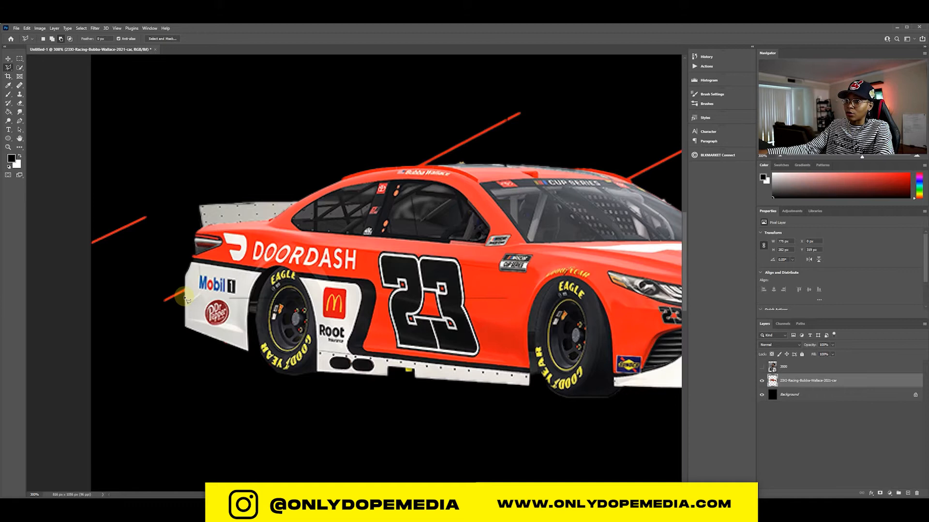
pyautogui.click(175, 192)
pyautogui.click(69, 182)
pyautogui.click(35, 317)
pyautogui.doubleClick(123, 355)
pyautogui.press('Delete')
pyautogui.hotkey('ctrl', 'd')
# - Start a Polygonal Lasso outline around the leftover red stripe above the car's windshield
pyautogui.moveTo(411, 213); pyautogui.dragTo(230, 306)
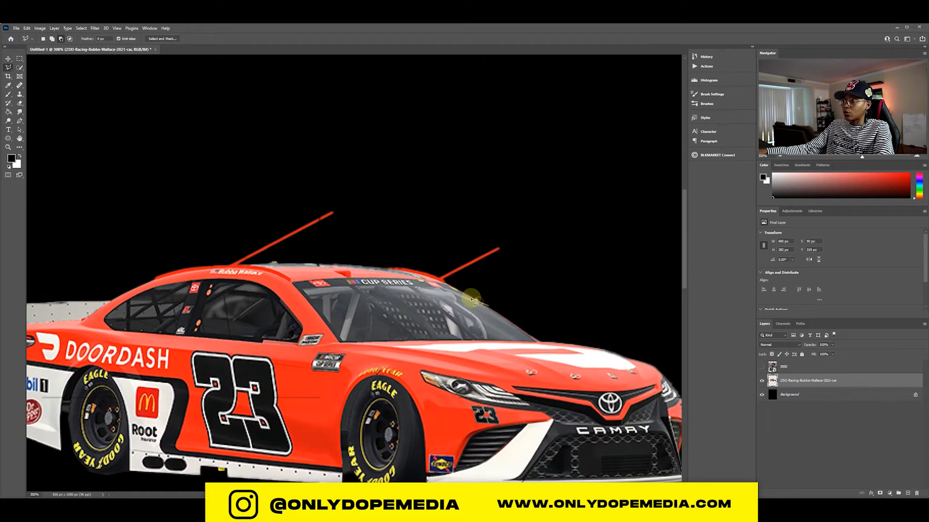
pyautogui.click(437, 274)
pyautogui.click(445, 223)
pyautogui.click(531, 228)
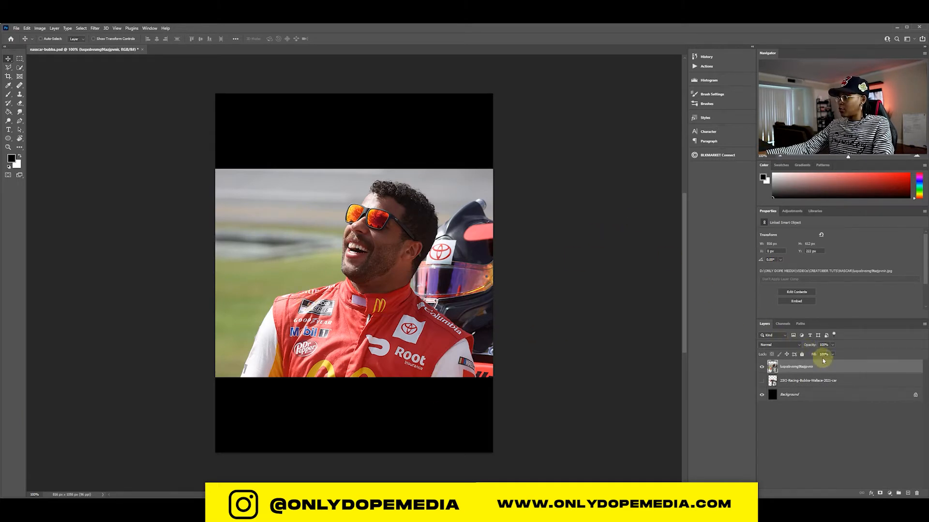
# - Rasterize the laughing driver's photo layer and cut the driver out of its background using Select Subject and an inverted selection
pyautogui.rightClick(833, 368)
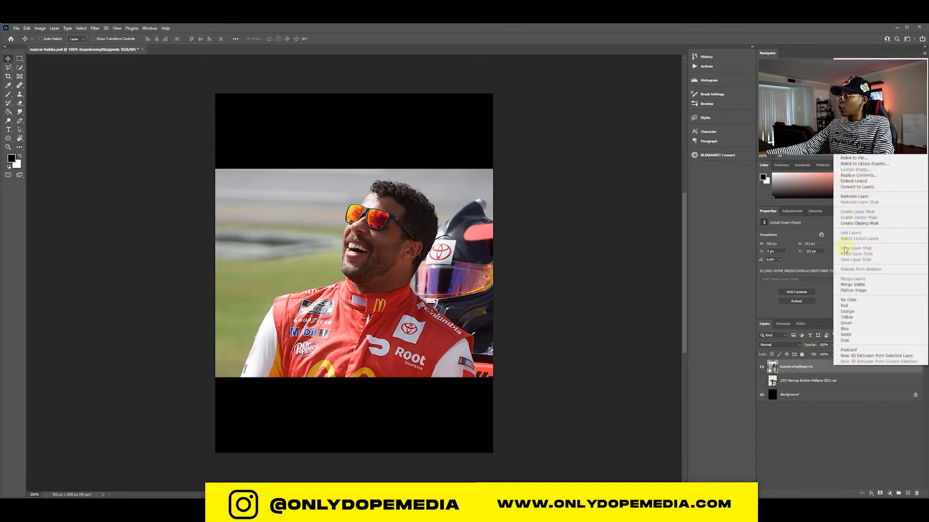
pyautogui.click(852, 199)
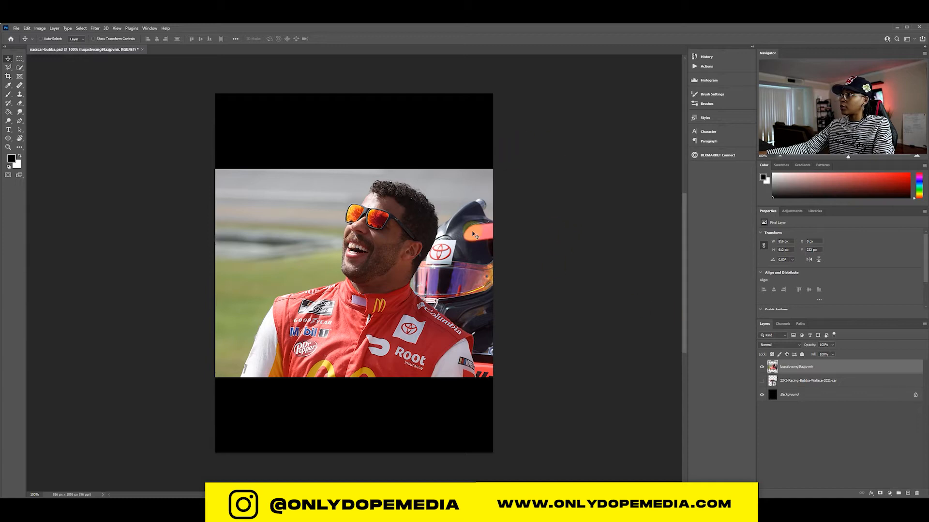
pyautogui.click(78, 29)
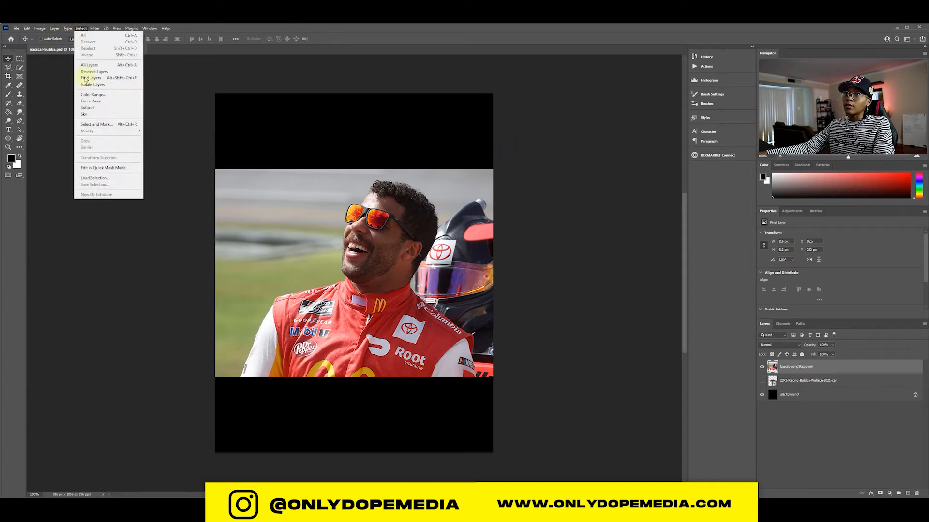
pyautogui.click(90, 109)
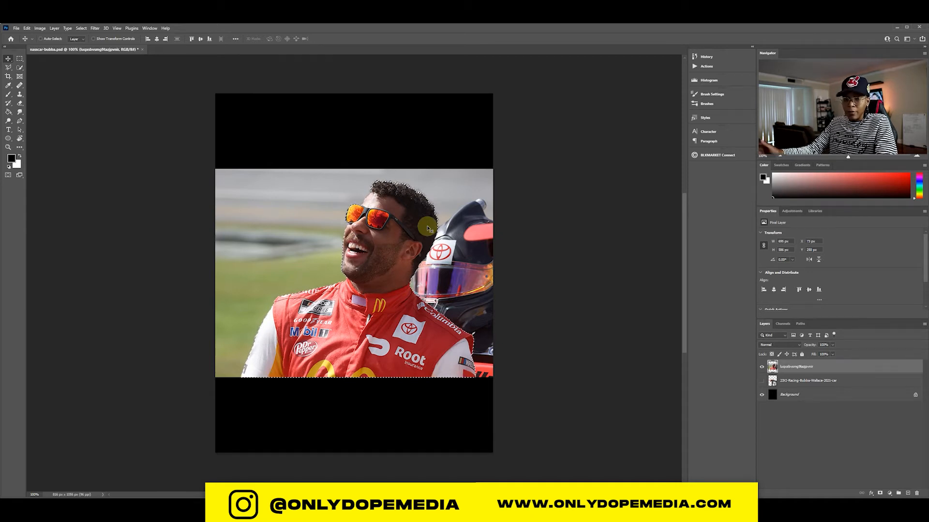
pyautogui.press('ctrl')
pyautogui.hotkey('ctrl', 'shift', 'i')
pyautogui.press('Delete')
pyautogui.hotkey('ctrl', 'd')
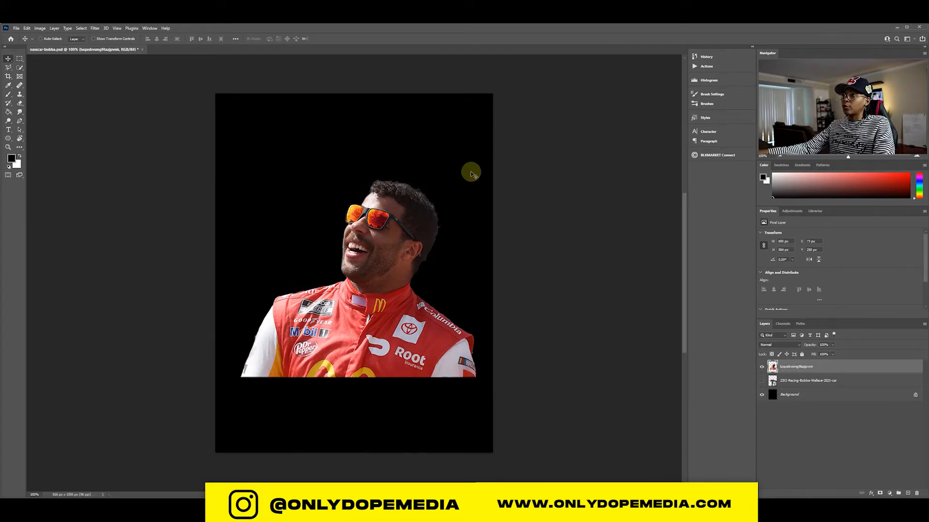
# - Convert the driver cutout to a smart object and position it horizontally centred, slightly above the middle of the canvas
pyautogui.moveTo(393, 229); pyautogui.dragTo(367, 222)
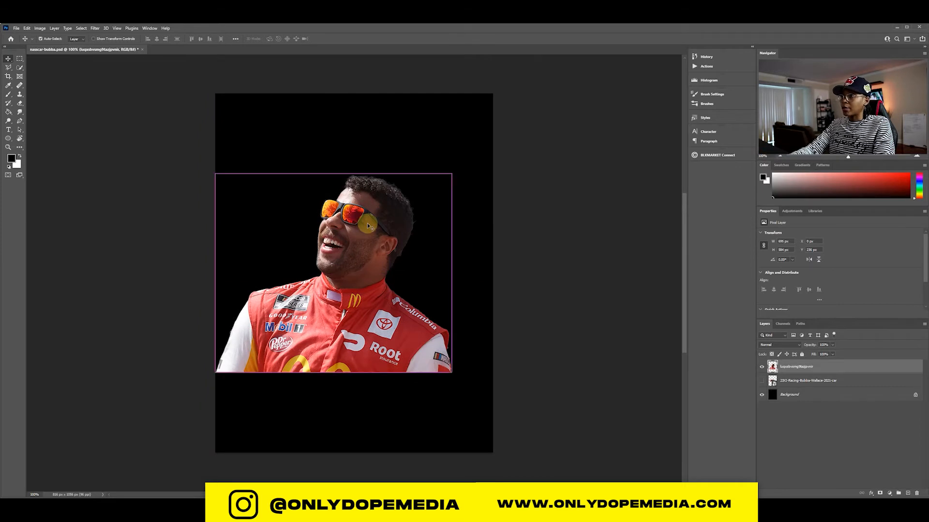
pyautogui.hotkey('ctrl', '+')
pyautogui.hotkey('ctrl', '+')
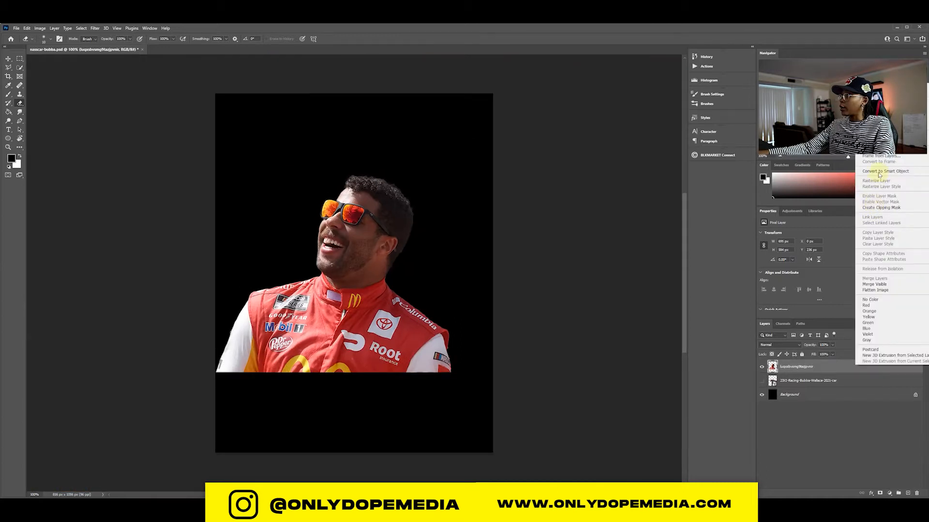
pyautogui.click(879, 173)
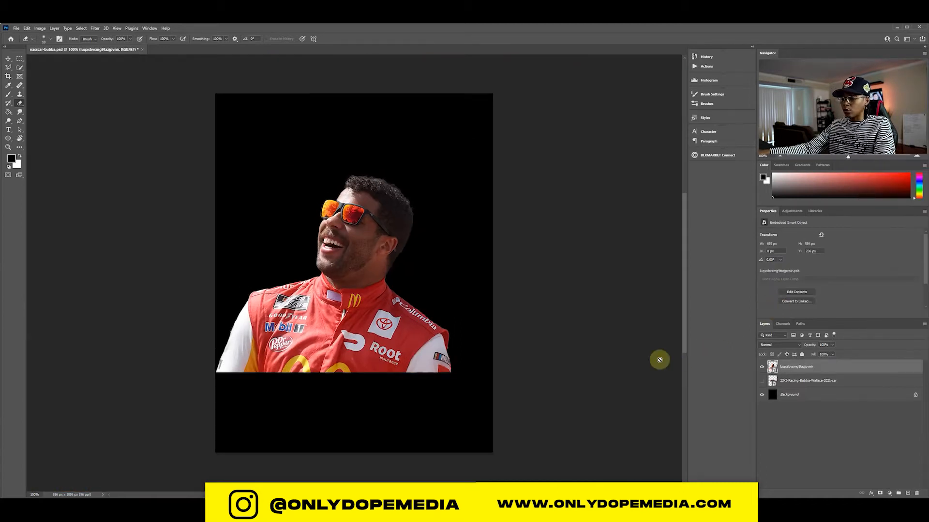
pyautogui.press('v')
pyautogui.moveTo(371, 327); pyautogui.dragTo(393, 296)
# - Toggle the visibility of the driver and race car layers to check each cutout, leaving both hidden
pyautogui.click(763, 369)
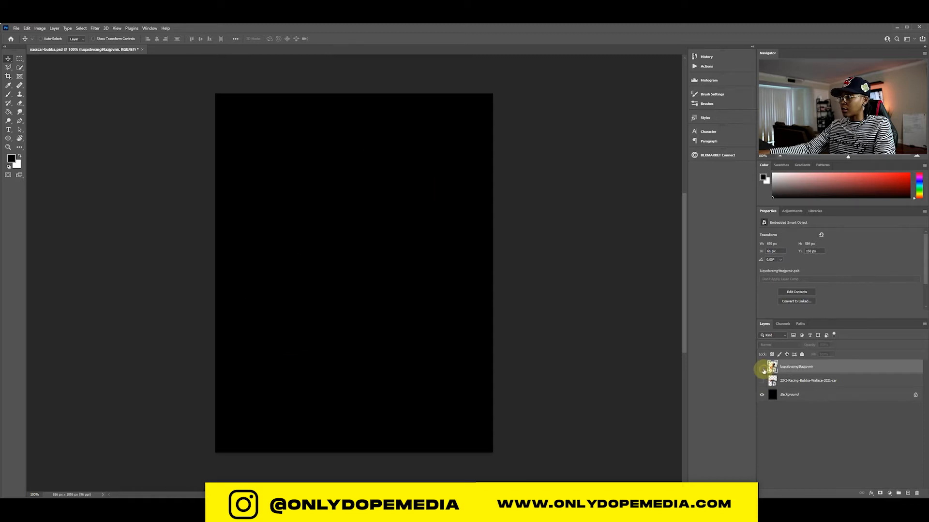
pyautogui.click(761, 381)
pyautogui.click(761, 382)
pyautogui.click(761, 381)
pyautogui.click(763, 368)
pyautogui.click(764, 368)
pyautogui.click(762, 381)
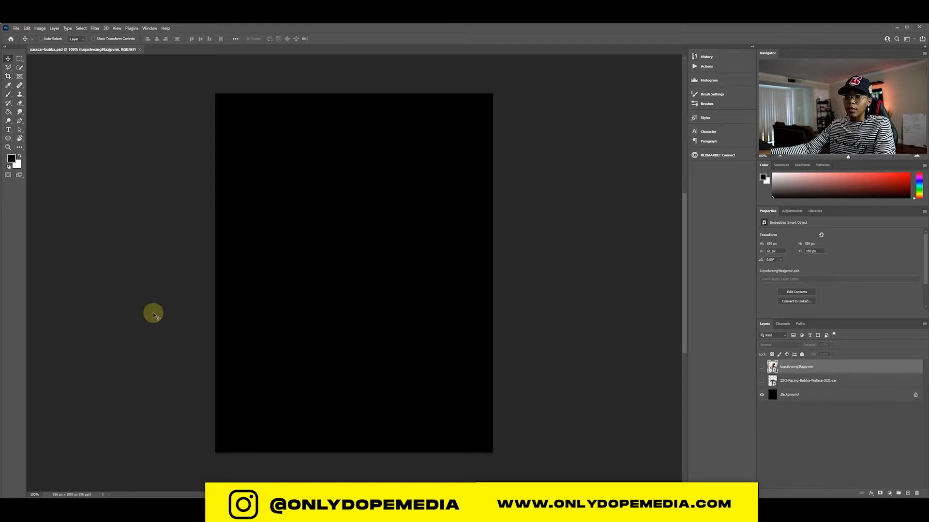
# - Show the car and driver layers and scale the driver cutout down, positioning it above the front half of the car
pyautogui.click(762, 382)
pyautogui.click(762, 368)
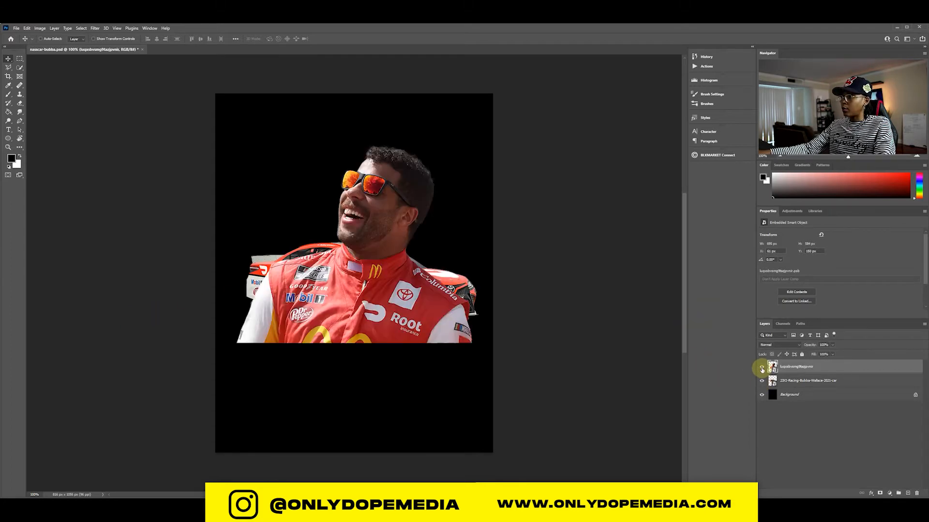
pyautogui.hotkey('ctrl', 't')
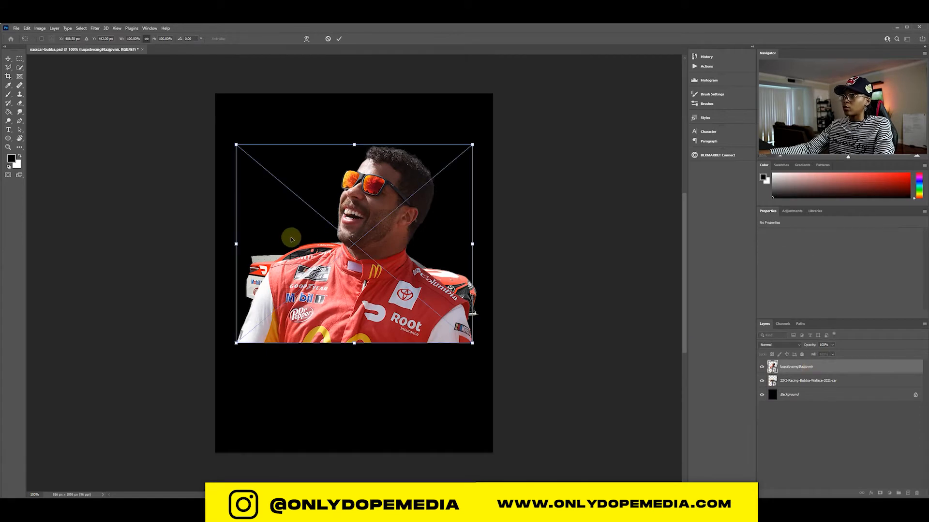
pyautogui.moveTo(236, 244); pyautogui.dragTo(315, 229)
pyautogui.hotkey('ctrl', '+')
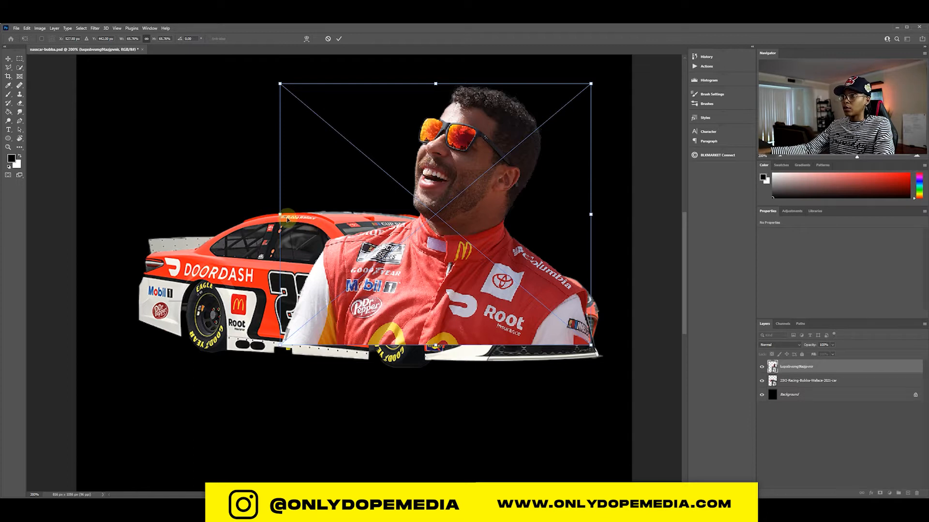
pyautogui.moveTo(280, 214); pyautogui.dragTo(322, 215)
pyautogui.moveTo(462, 317); pyautogui.dragTo(454, 276)
pyautogui.press('Return')
# - Place the driver layer beneath the car layer and position the driver so he rises from behind the windshield and hood
pyautogui.moveTo(803, 371); pyautogui.dragTo(797, 386)
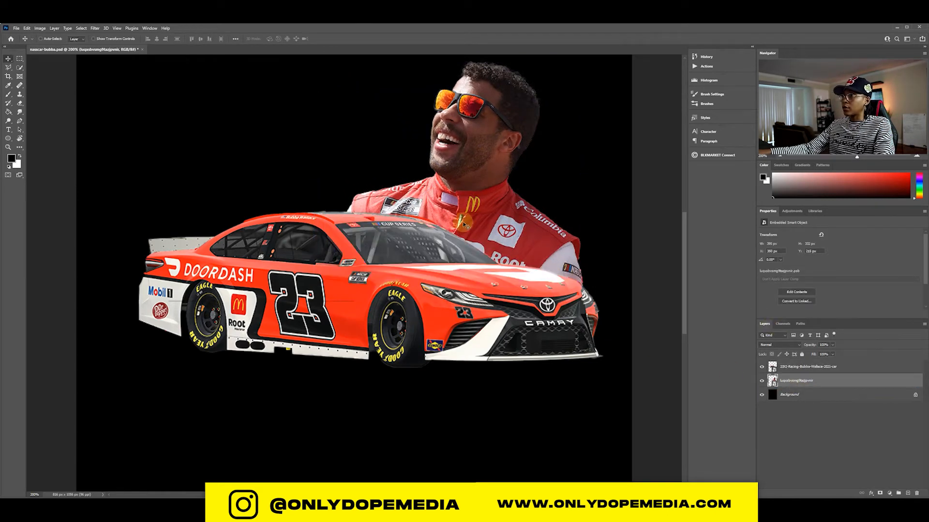
pyautogui.scroll(3, 463, 227)
pyautogui.moveTo(462, 277); pyautogui.dragTo(443, 266)
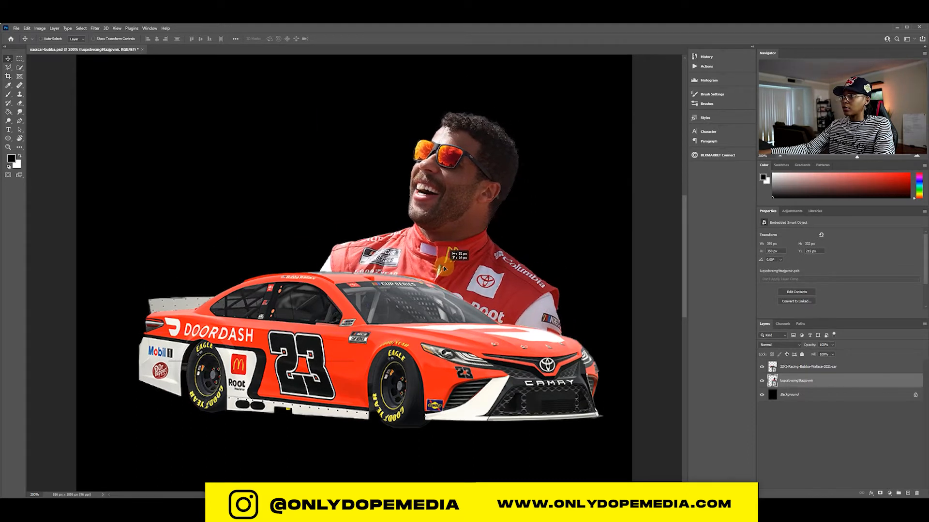
# - Enlarge the driver cutout slightly, nudge it a little to the left behind the car, and save the document
pyautogui.hotkey('ctrl', 't')
pyautogui.moveTo(560, 336); pyautogui.dragTo(598, 367)
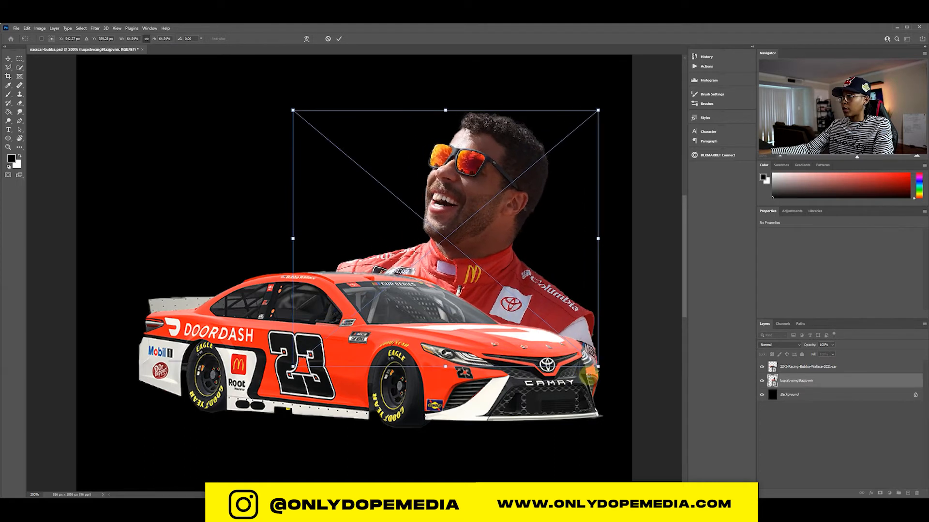
pyautogui.press('Return')
pyautogui.moveTo(563, 338); pyautogui.dragTo(564, 339)
pyautogui.press('Left')
pyautogui.press('Left')
pyautogui.press('Left')
pyautogui.press('Left')
pyautogui.press('Left')
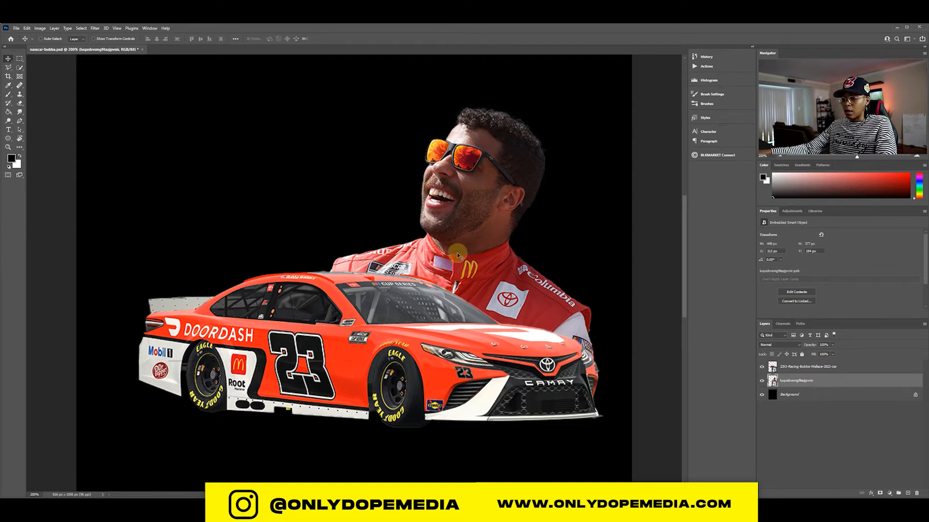
pyautogui.hotkey('ctrl', 's')
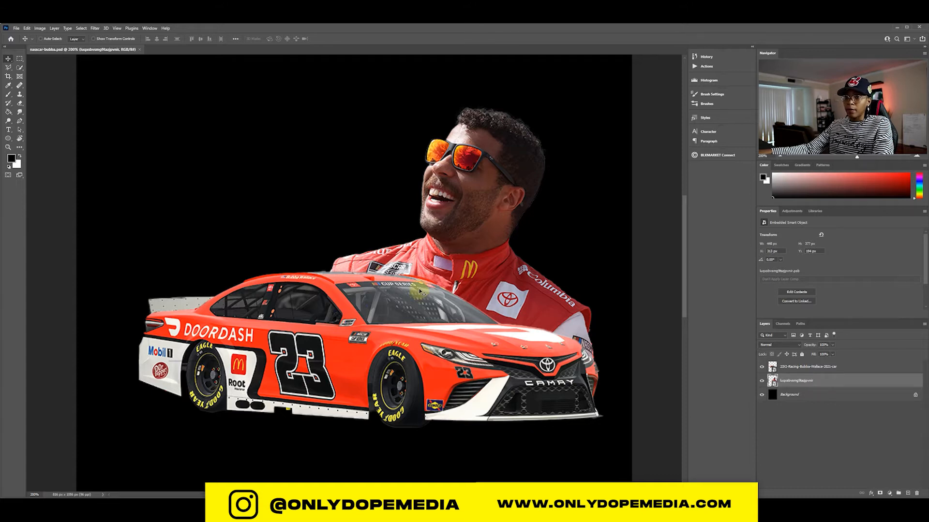
# - Select the car and driver layers together and move them slightly down the canvas
pyautogui.hotkey('ctrl', '-')
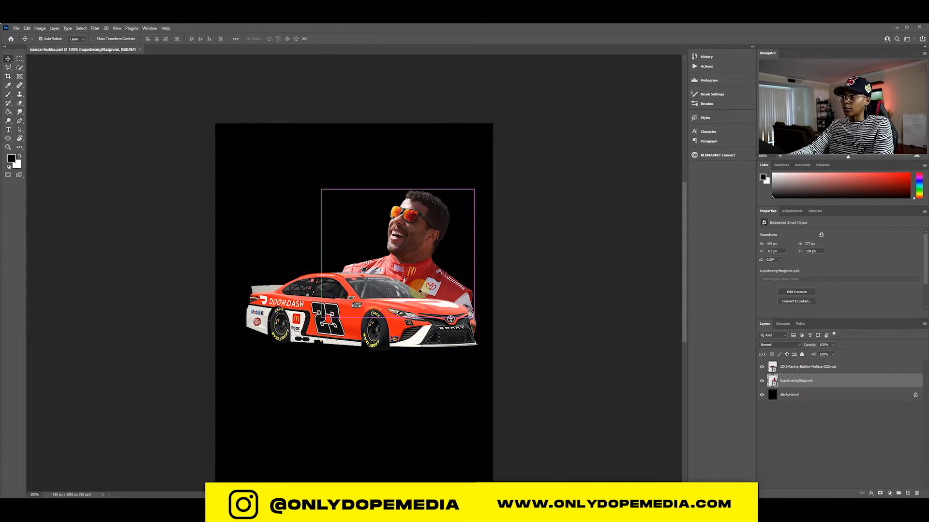
pyautogui.keyDown('ctrl'); pyautogui.click(812, 368); pyautogui.keyUp('ctrl')
pyautogui.moveTo(379, 281); pyautogui.dragTo(375, 296)
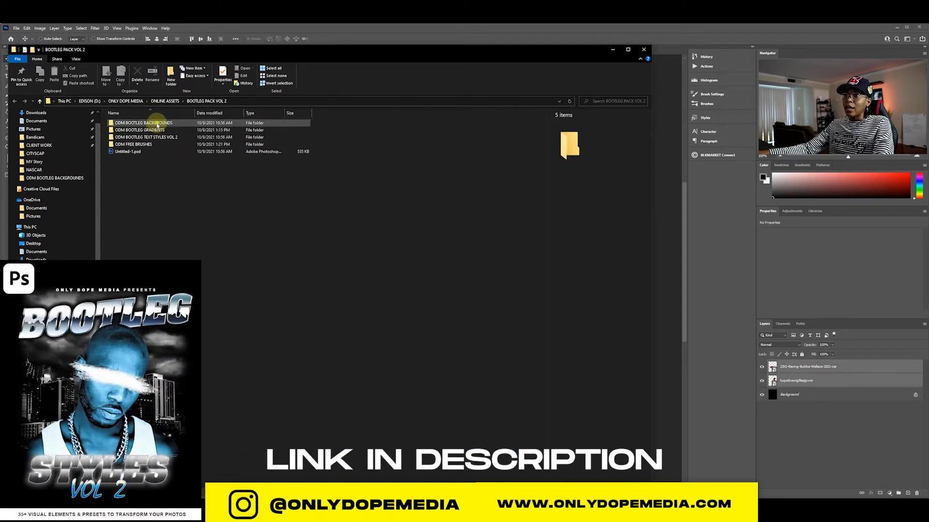
# - Open the ABSTRACT-03 file from the ABSTRACT folder inside ODM BOOTLEG BACKGROUNDS
pyautogui.doubleClick(151, 124)
pyautogui.click(133, 115)
pyautogui.click(124, 121)
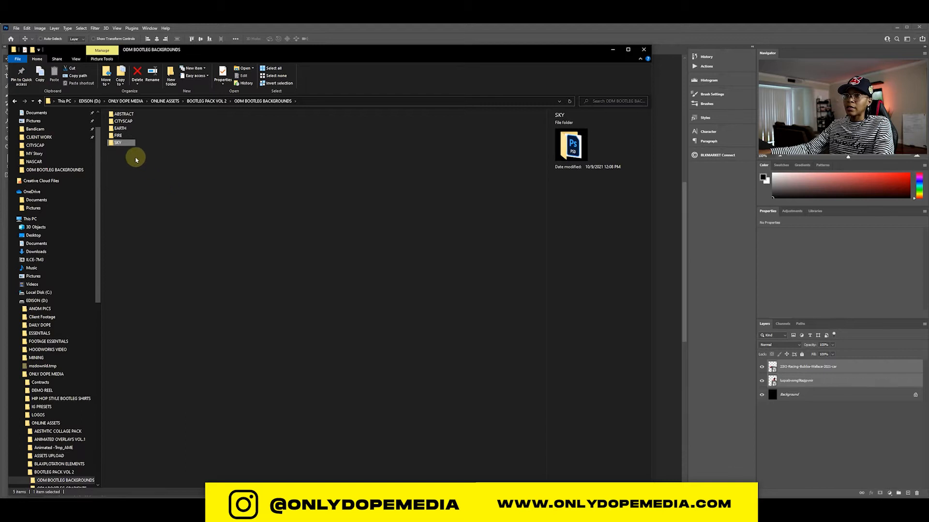
pyautogui.click(134, 115)
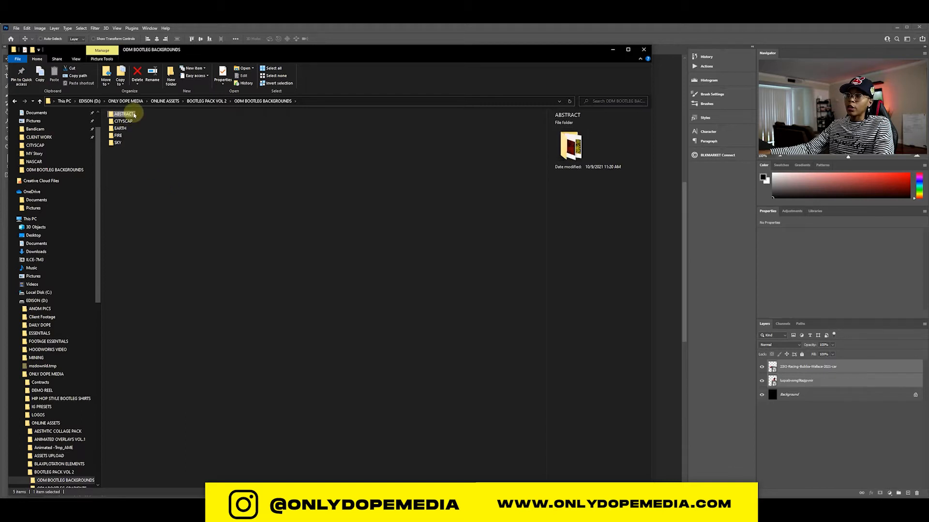
pyautogui.doubleClick(132, 115)
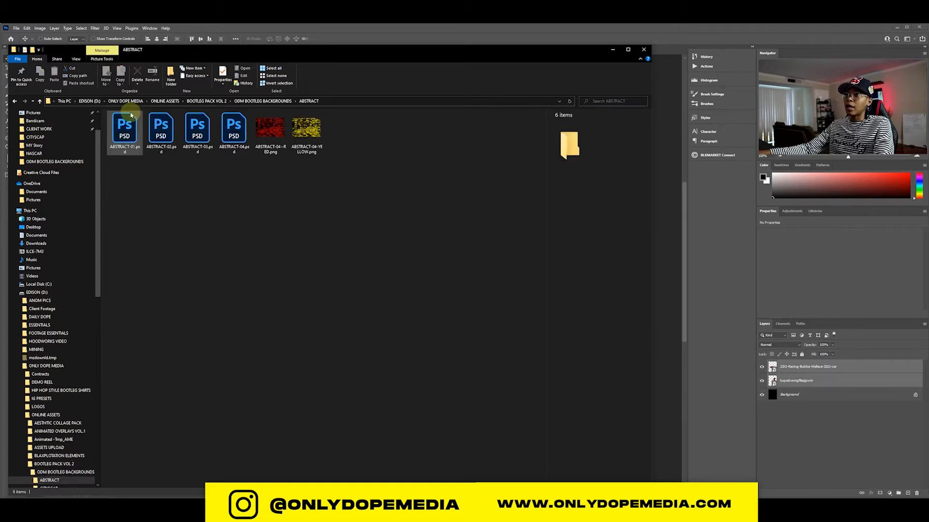
pyautogui.click(132, 129)
pyautogui.click(204, 127)
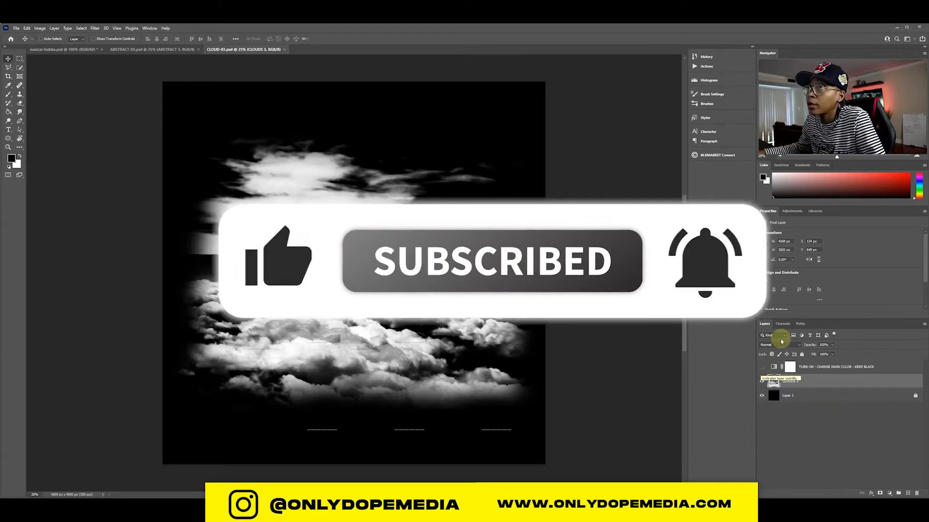
# - Copy the white burst layer from ABSTRACT-03 into the poster document and close ABSTRACT-03 without saving
pyautogui.click(159, 49)
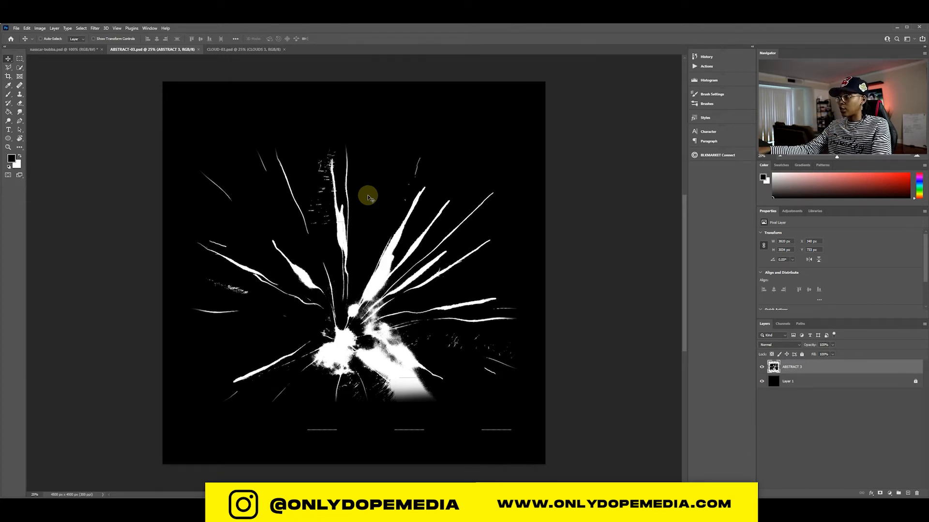
pyautogui.moveTo(356, 273)
pyautogui.mouseDown()
pyautogui.moveTo(321, 260)
pyautogui.moveTo(369, 266)
pyautogui.moveTo(431, 295)
pyautogui.moveTo(84, 48)
pyautogui.moveTo(311, 259)
pyautogui.moveTo(420, 234)
pyautogui.moveTo(170, 319)
pyautogui.moveTo(297, 336)
pyautogui.moveTo(357, 271)
pyautogui.moveTo(479, 184)
pyautogui.moveTo(439, 179)
pyautogui.mouseUp()
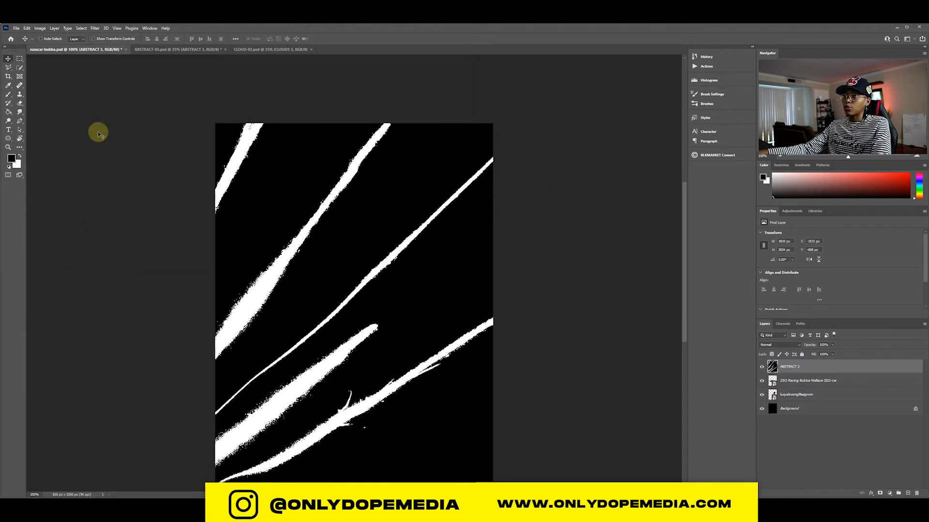
pyautogui.click(225, 50)
pyautogui.click(441, 200)
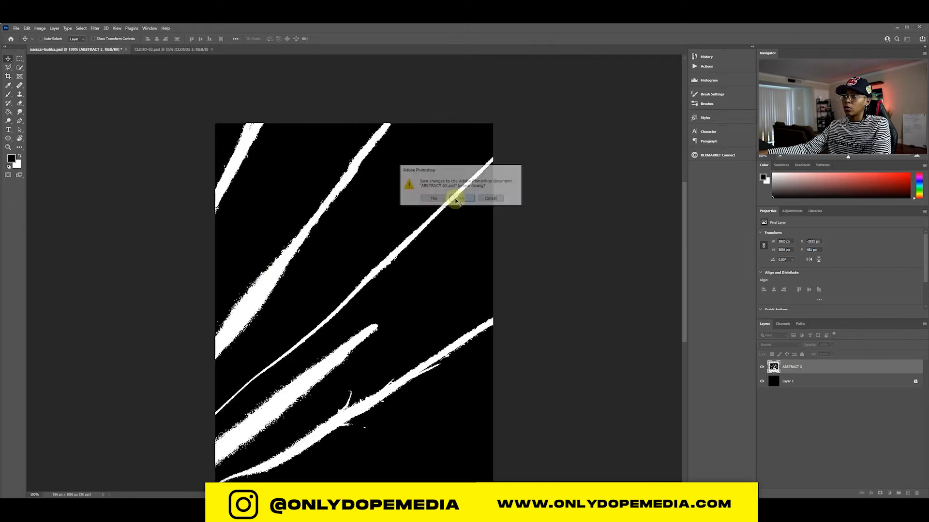
# - Convert the ABSTRACT 3 layer to a smart object and place it beneath the driver layer
pyautogui.rightClick(860, 369)
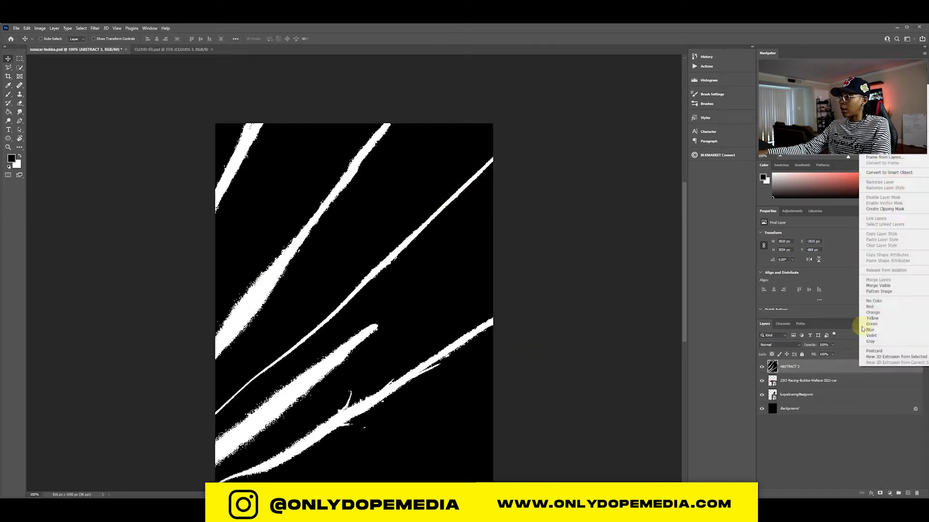
pyautogui.click(883, 172)
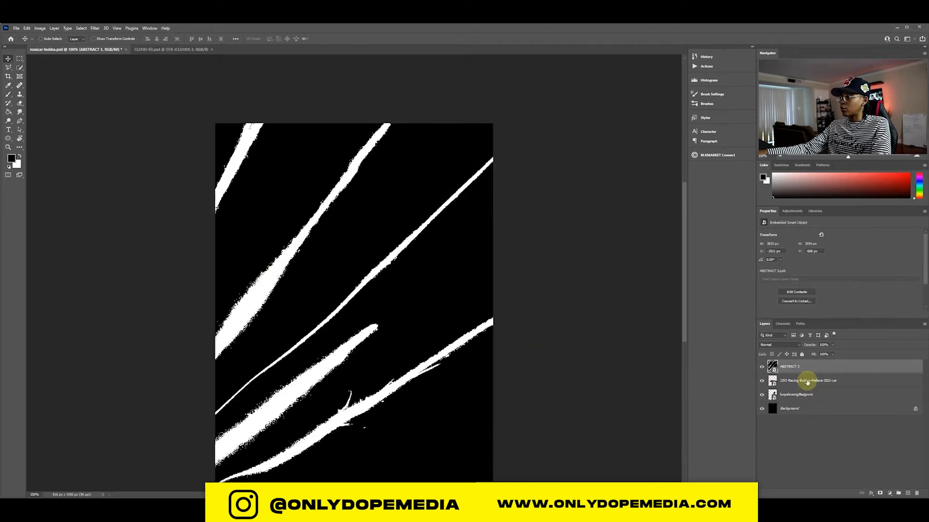
pyautogui.moveTo(816, 373); pyautogui.dragTo(812, 399)
# - Scale the abstract burst down to about 770 px wide and position it behind the driver and car
pyautogui.hotkey('ctrl', 't')
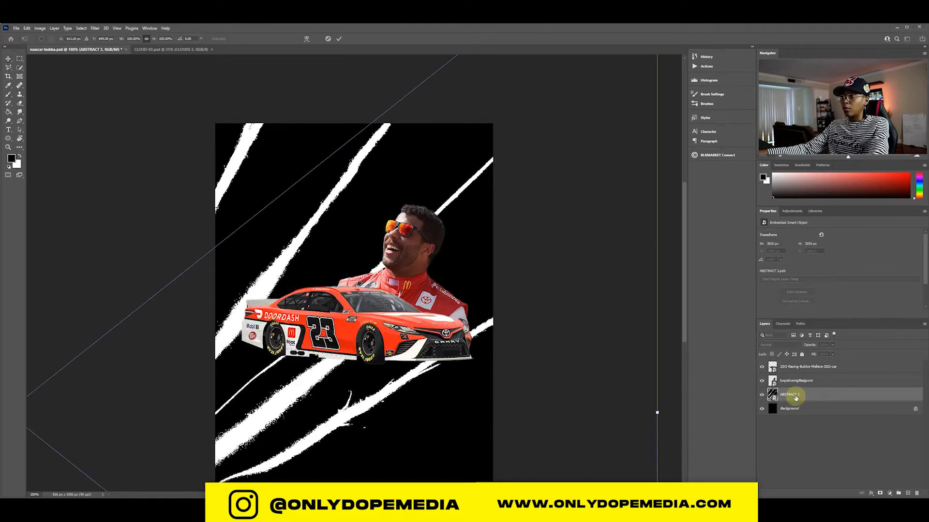
pyautogui.moveTo(659, 412)
pyautogui.mouseDown()
pyautogui.moveTo(248, 375)
pyautogui.moveTo(129, 325)
pyautogui.moveTo(601, 257)
pyautogui.moveTo(637, 312)
pyautogui.mouseUp()
pyautogui.moveTo(678, 342); pyautogui.dragTo(168, 342)
pyautogui.moveTo(106, 360); pyautogui.dragTo(440, 302)
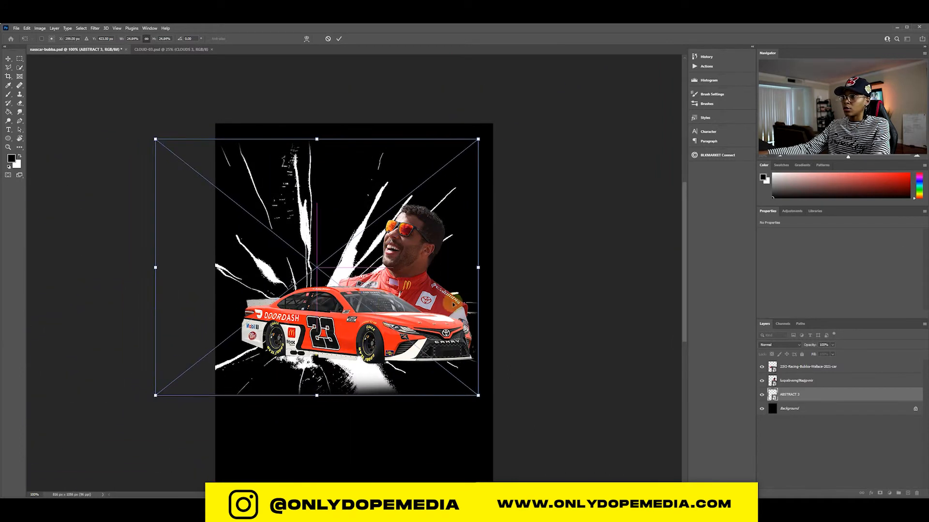
pyautogui.moveTo(479, 267); pyautogui.dragTo(428, 267)
pyautogui.moveTo(306, 276); pyautogui.dragTo(369, 265)
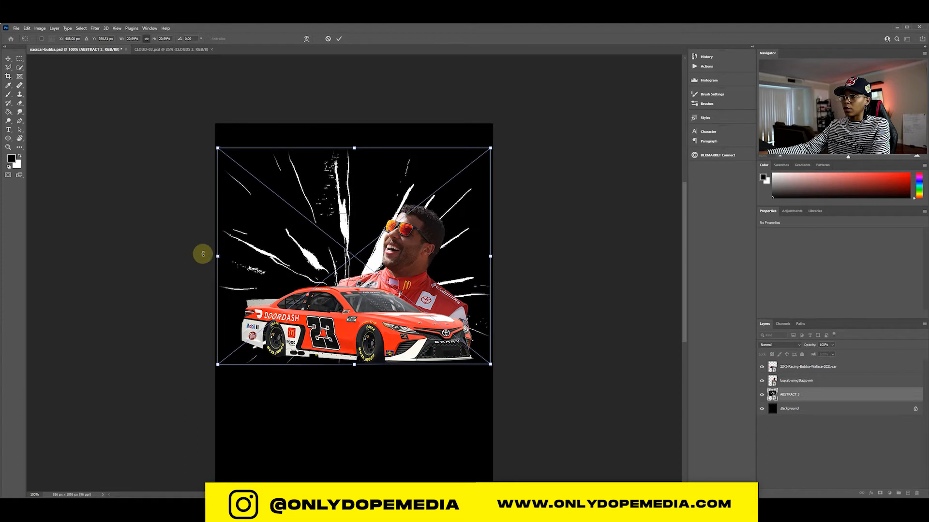
pyautogui.moveTo(217, 256); pyautogui.dragTo(228, 247)
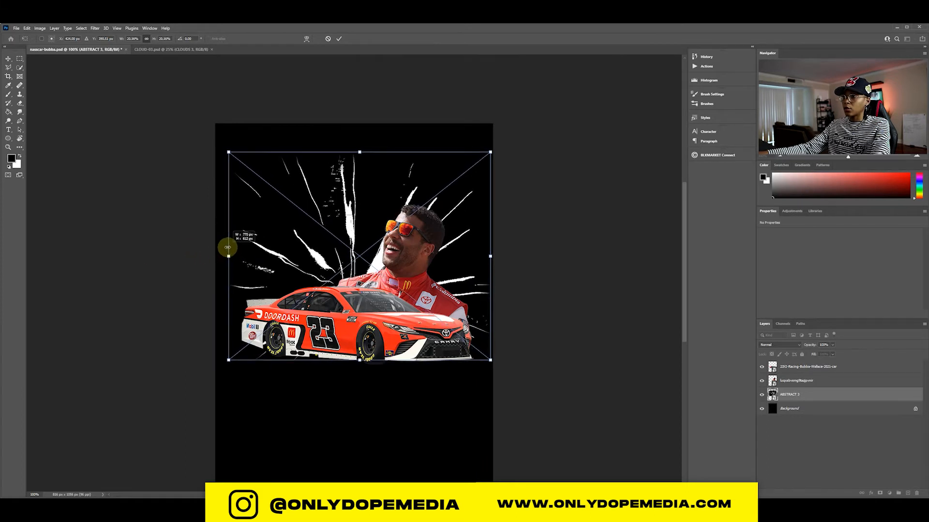
pyautogui.press('Return')
pyautogui.moveTo(308, 233)
pyautogui.mouseDown()
pyautogui.moveTo(303, 243)
pyautogui.moveTo(303, 233)
pyautogui.mouseUp()
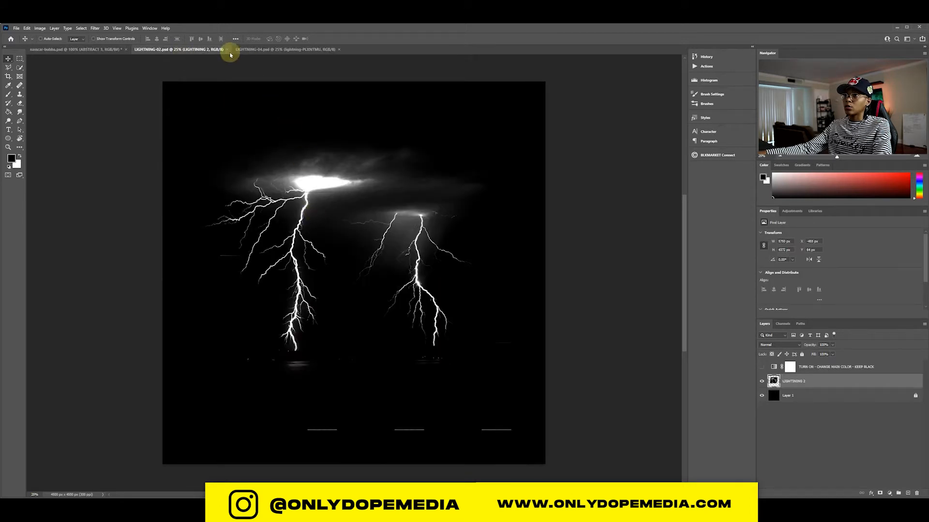
# - Close LIGHTNING-02 and preview the LIGHTNING-04 artwork with its mask color adjustment layer switched on and off
pyautogui.click(228, 50)
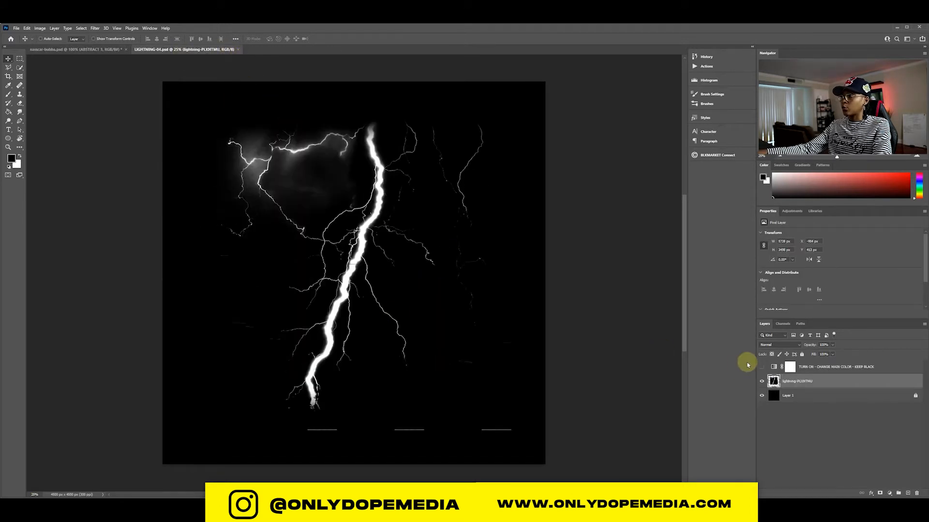
pyautogui.click(761, 367)
pyautogui.click(761, 367)
pyautogui.click(761, 367)
pyautogui.click(762, 367)
# - Copy the lightning layer from LIGHTNING-04 into the poster document and close LIGHTNING-04 without saving
pyautogui.moveTo(265, 203); pyautogui.dragTo(222, 226)
pyautogui.click(254, 49)
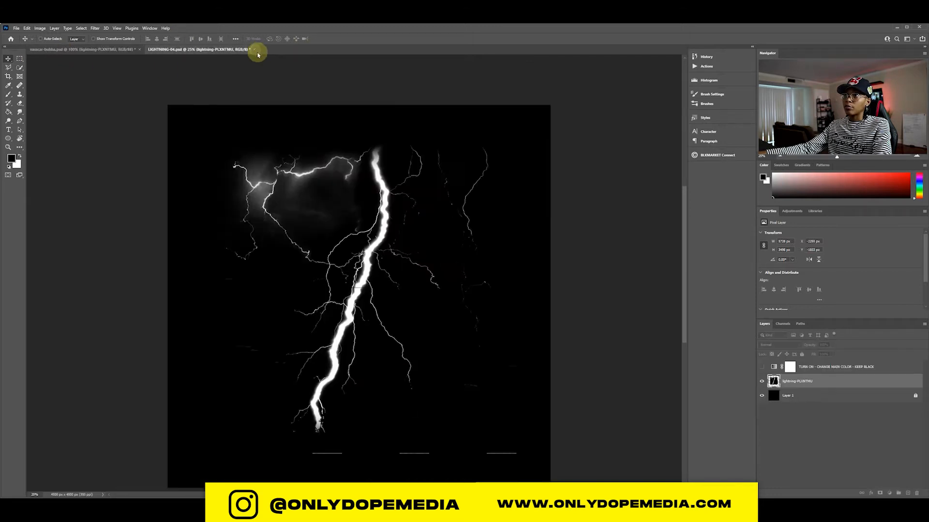
pyautogui.click(461, 199)
# - Shift the lightning so its main bolt crosses the canvas diagonally behind the driver, and convert the layer to a smart object
pyautogui.hotkey('ctrl', 't')
pyautogui.click(321, 306)
pyautogui.moveTo(397, 384); pyautogui.dragTo(274, 344)
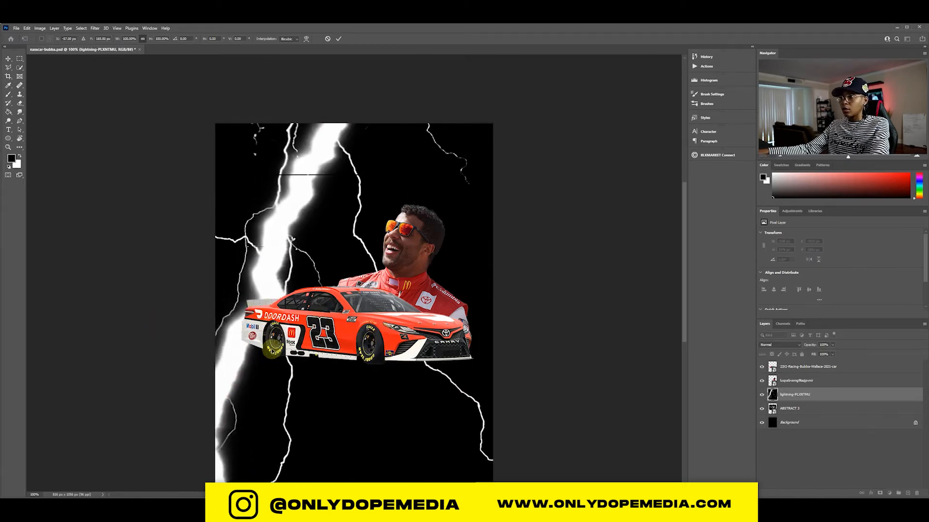
pyautogui.moveTo(255, 280); pyautogui.dragTo(350, 227)
pyautogui.hotkey('ctrl', '-')
pyautogui.hotkey('ctrl', '-')
pyautogui.hotkey('ctrl', '-')
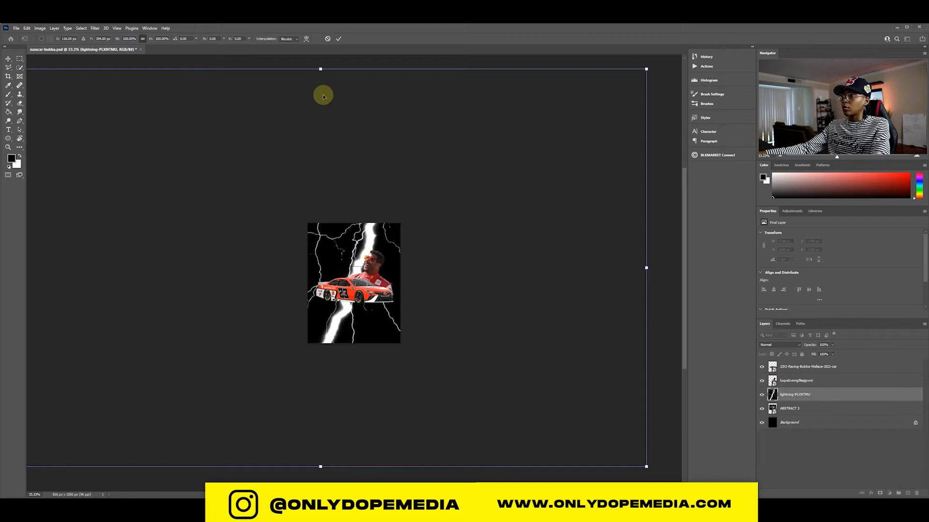
pyautogui.doubleClick(325, 77)
pyautogui.rightClick(818, 394)
pyautogui.click(835, 203)
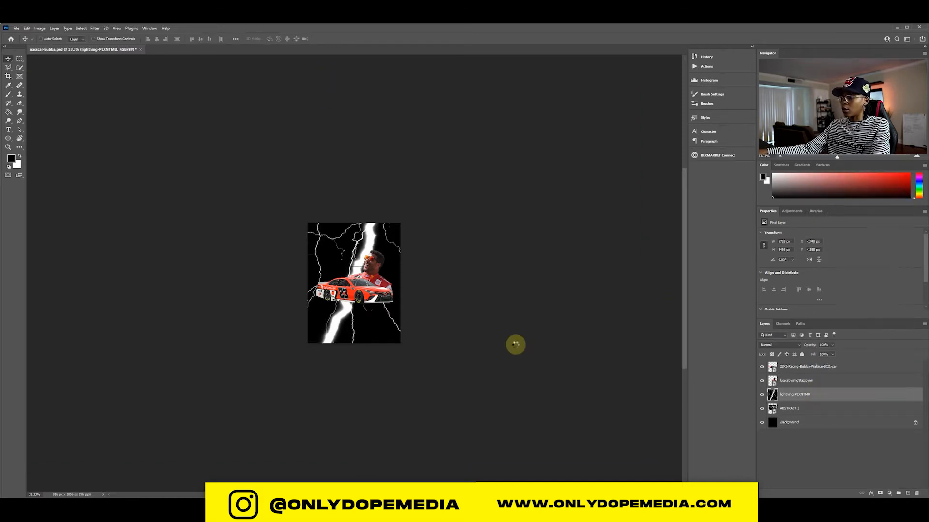
# - Scale the lightning down to about 25% and move it onto the canvas so the bolt passes behind the car
pyautogui.hotkey('ctrl', 't')
pyautogui.moveTo(322, 69); pyautogui.dragTo(338, 369)
pyautogui.hotkey('ctrl', '+')
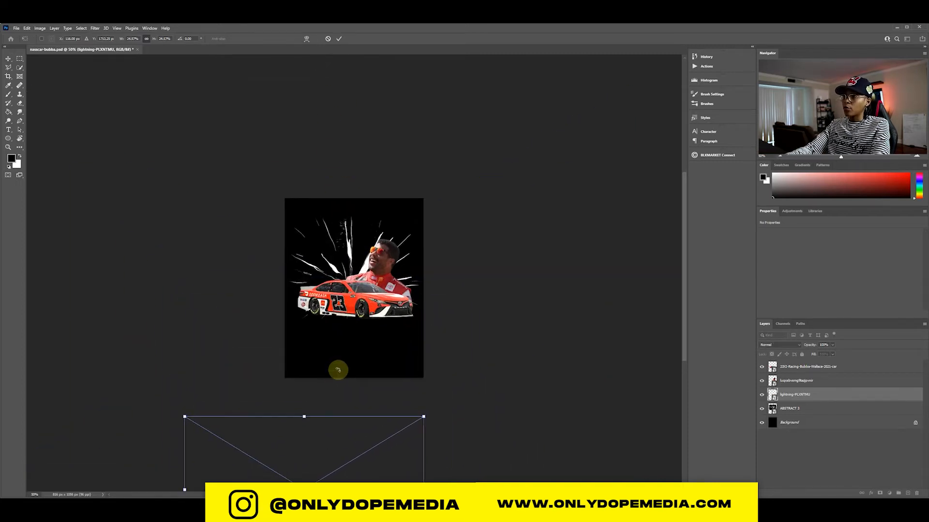
pyautogui.hotkey('ctrl', '+')
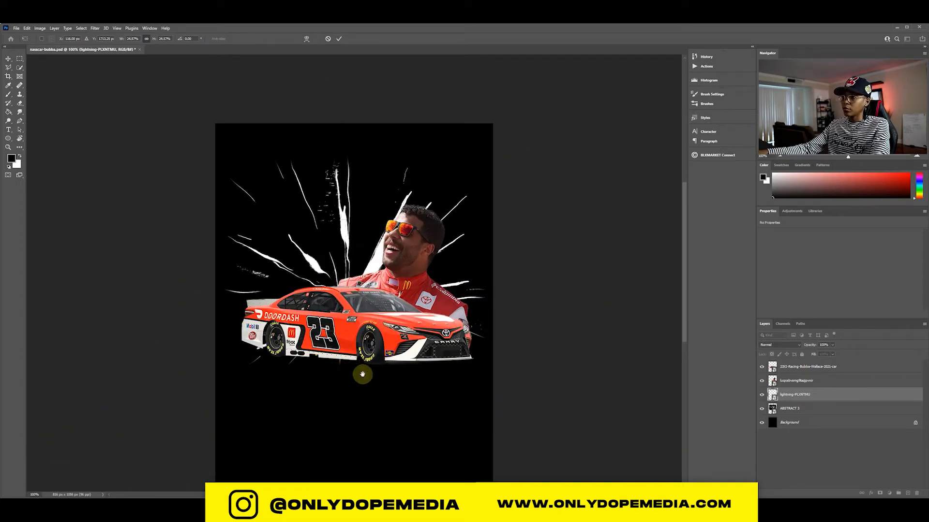
pyautogui.scroll(-5, 363, 364)
pyautogui.moveTo(343, 466); pyautogui.dragTo(401, 229)
pyautogui.scroll(3, 405, 155)
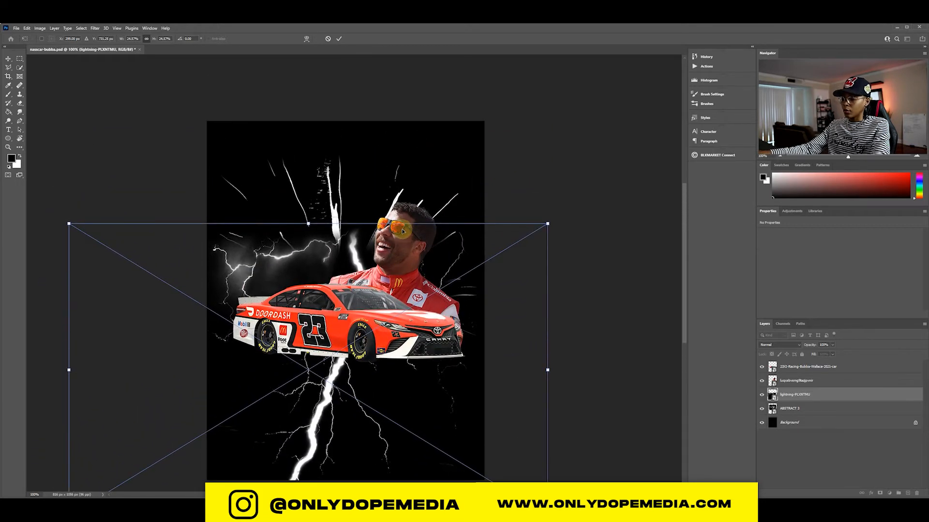
# - Move the lightning to the canvas's upper left and shrink it further so the main bolt strikes just behind the car's roof
pyautogui.hotkey('ctrl', '+')
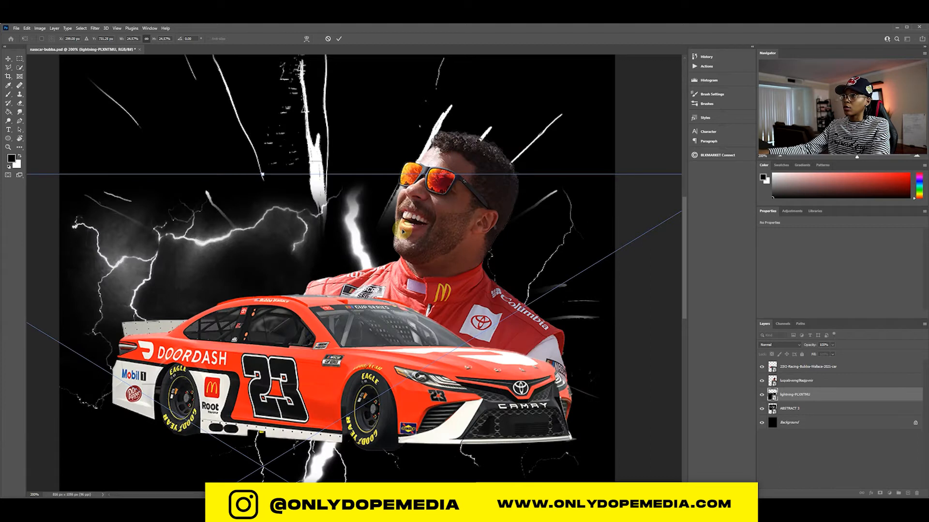
pyautogui.hotkey('ctrl', '-')
pyautogui.moveTo(363, 362); pyautogui.dragTo(415, 199)
pyautogui.moveTo(599, 207); pyautogui.dragTo(430, 225)
pyautogui.press('Return')
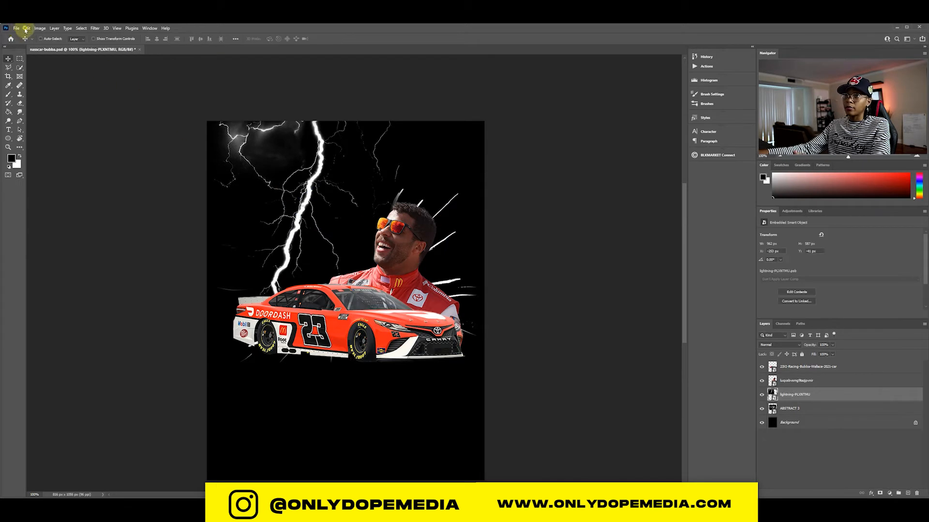
# - Flip the lightning horizontally and move it across the canvas behind the driver and car
pyautogui.click(27, 29)
pyautogui.moveTo(48, 184)
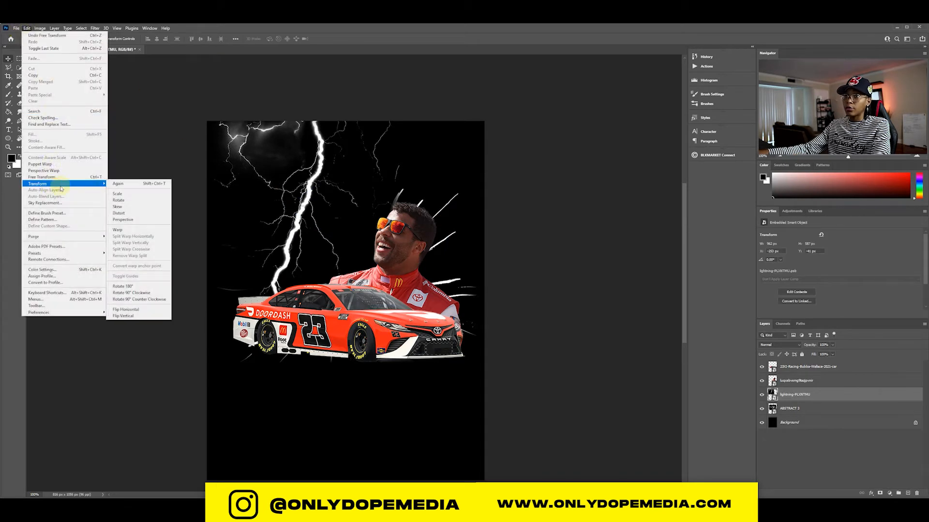
pyautogui.click(127, 310)
pyautogui.moveTo(317, 199); pyautogui.dragTo(399, 240)
# - Enlarge the flipped lightning and reposition it so the main bolt runs down beside the driver and emerges below the car
pyautogui.hotkey('ctrl', 't')
pyautogui.moveTo(515, 271); pyautogui.dragTo(589, 264)
pyautogui.press('Return')
pyautogui.moveTo(459, 260); pyautogui.dragTo(429, 250)
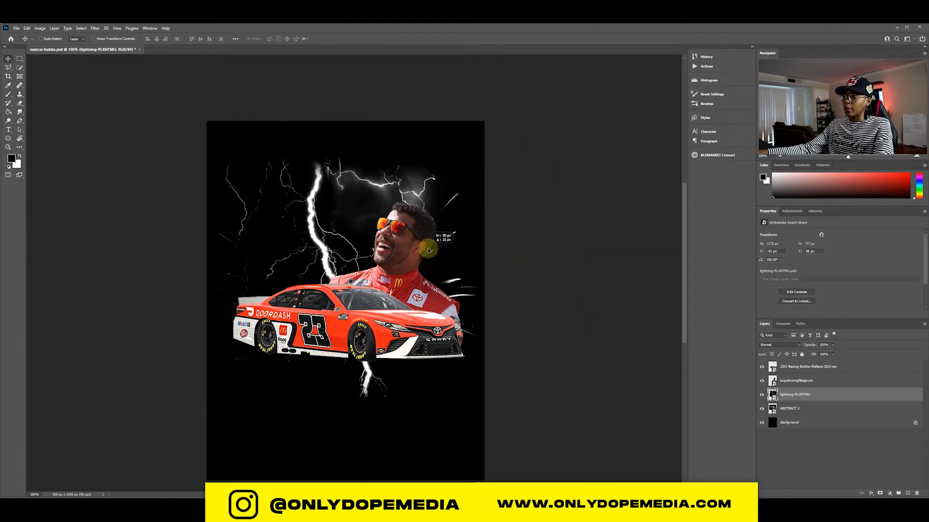
pyautogui.hotkey('ctrl', 't')
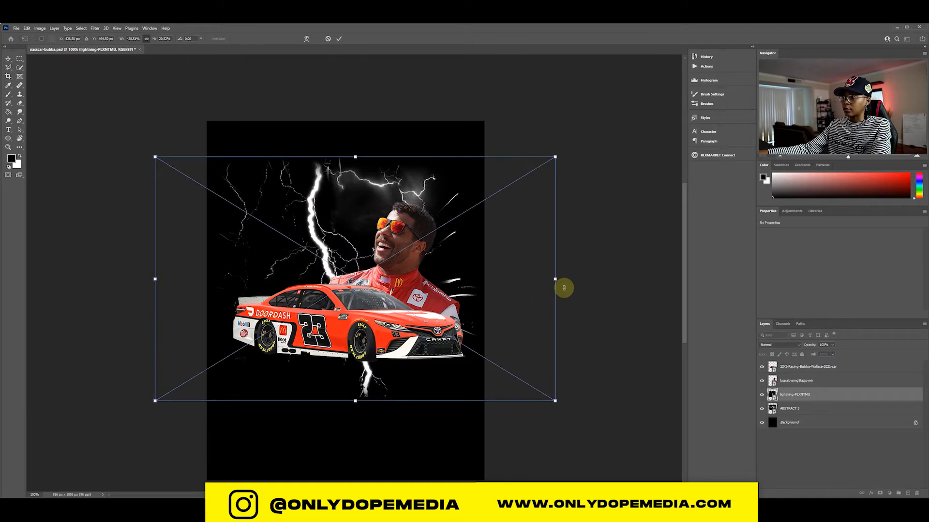
pyautogui.moveTo(557, 281); pyautogui.dragTo(590, 272)
pyautogui.press('Return')
pyautogui.moveTo(442, 254)
pyautogui.mouseDown()
pyautogui.moveTo(423, 254)
pyautogui.moveTo(434, 262)
pyautogui.mouseUp()
# - Place the ABSTRACT 3 layer above the lightning layer and set its blend mode to Screen
pyautogui.moveTo(798, 409); pyautogui.dragTo(799, 392)
pyautogui.click(783, 346)
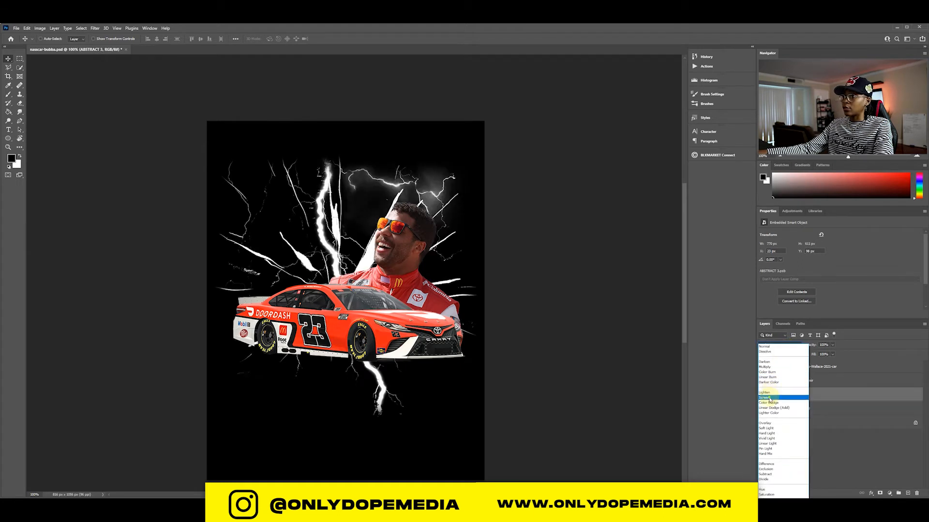
pyautogui.click(770, 400)
# - Turn the ABSTRACT 3 burst upside down and position it behind the car so its streaks spread below the wheels
pyautogui.moveTo(354, 208); pyautogui.dragTo(353, 232)
pyautogui.hotkey('ctrl', 't')
pyautogui.moveTo(366, 163); pyautogui.dragTo(320, 376)
pyautogui.moveTo(389, 205); pyautogui.dragTo(392, 292)
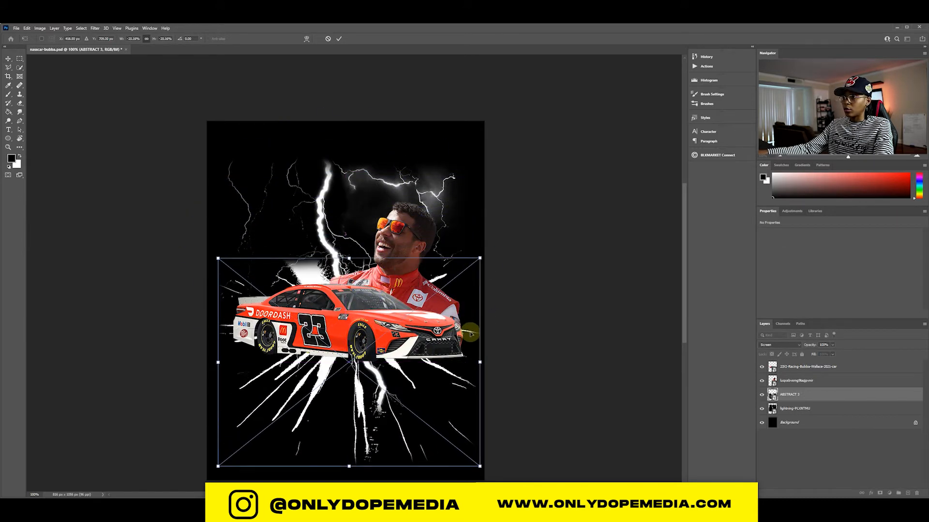
# - Resize the burst to about 704 by 560 px and center its streaks beneath the car
pyautogui.moveTo(479, 365); pyautogui.dragTo(409, 357)
pyautogui.moveTo(354, 328); pyautogui.dragTo(388, 329)
pyautogui.moveTo(440, 363); pyautogui.dragTo(455, 364)
pyautogui.moveTo(368, 359); pyautogui.dragTo(344, 345)
pyautogui.moveTo(431, 346); pyautogui.dragTo(409, 342)
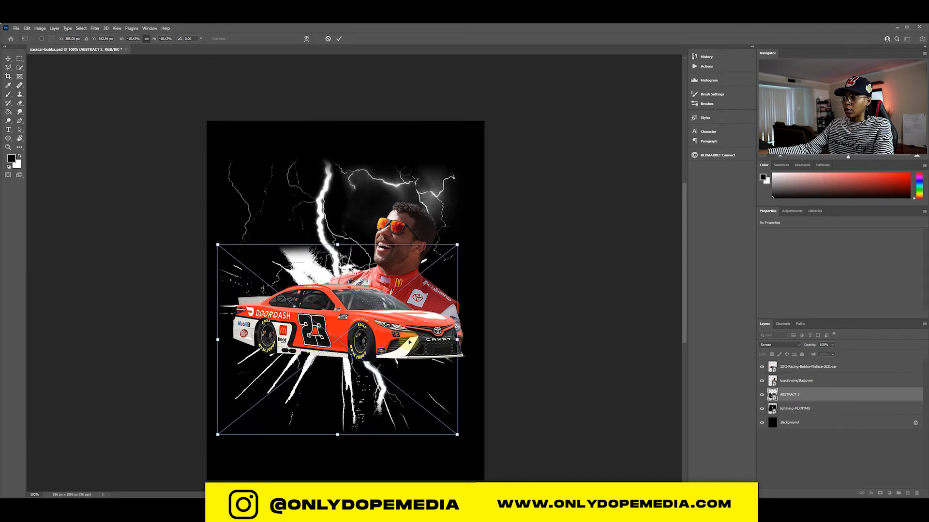
pyautogui.press('Return')
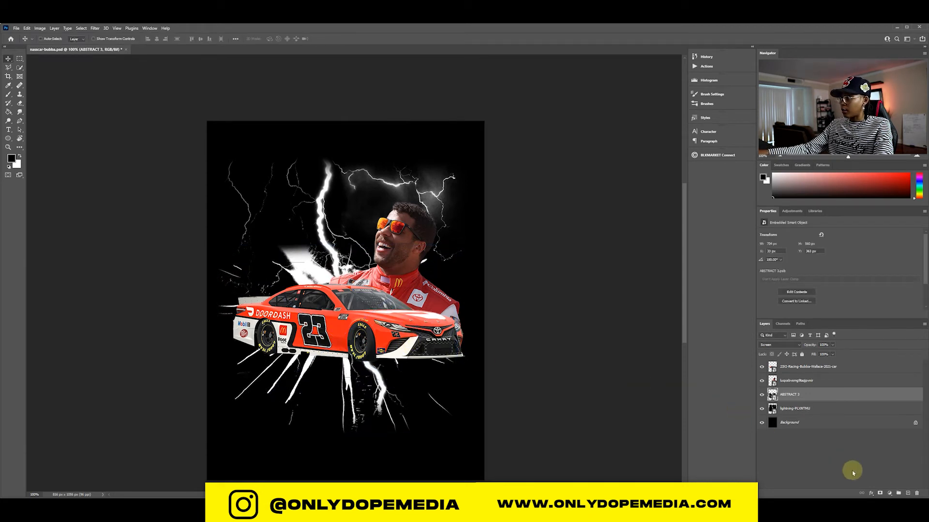
# - Add a layer mask to ABSTRACT 3 and choose a soft round brush with 0% hardness
pyautogui.click(882, 492)
pyautogui.press('b')
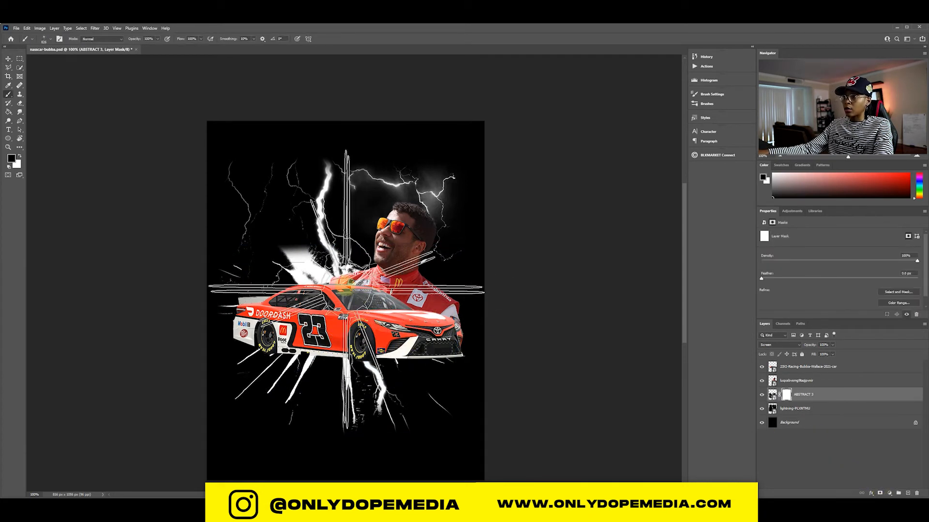
pyautogui.click(42, 40)
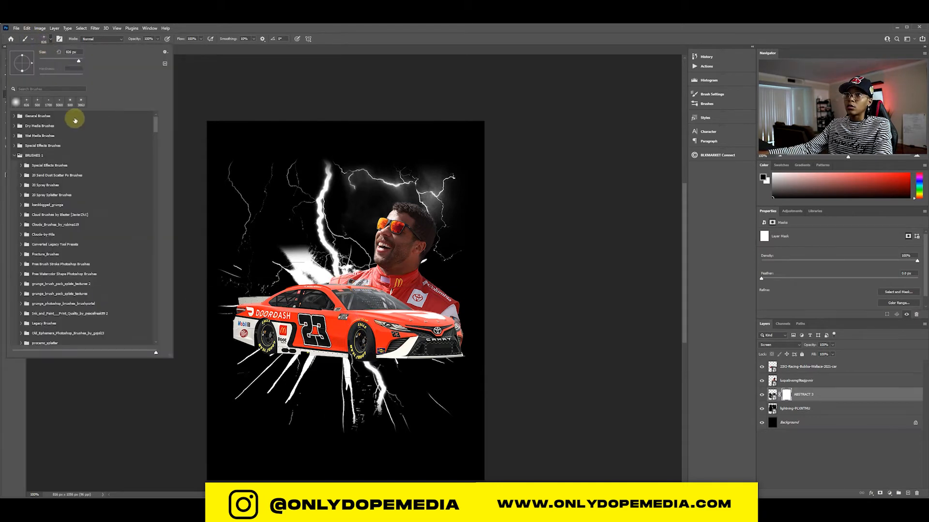
pyautogui.doubleClick(34, 116)
pyautogui.click(44, 38)
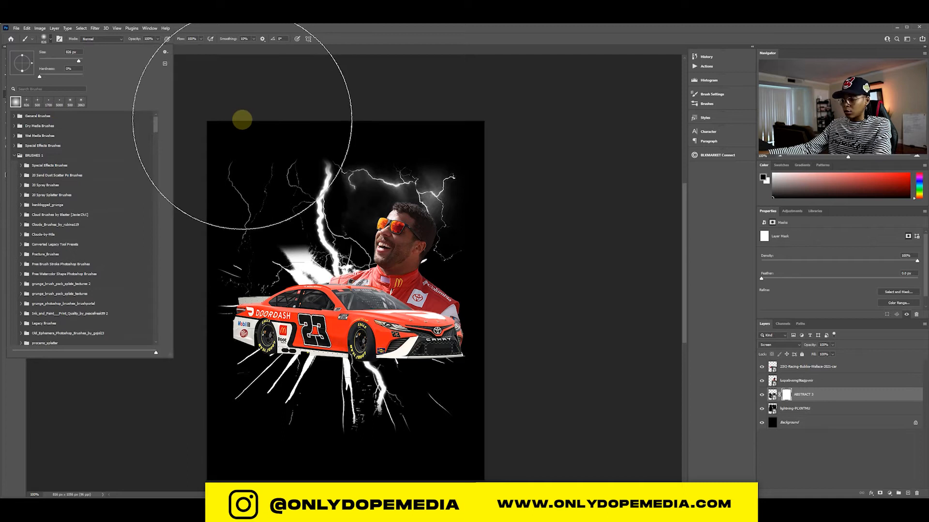
pyautogui.click(243, 118)
# - Shrink the brush and mask out the white part of the burst above the car's roof
pyautogui.press('[')
pyautogui.press('[')
pyautogui.press('[')
pyautogui.press('[')
pyautogui.press('[')
pyautogui.press('[')
pyautogui.press('[')
pyautogui.press('[')
pyautogui.press('[')
pyautogui.press('[')
pyautogui.press('[')
pyautogui.press('[')
pyautogui.moveTo(306, 241)
pyautogui.mouseDown()
pyautogui.moveTo(270, 258)
pyautogui.moveTo(291, 262)
pyautogui.moveTo(279, 268)
pyautogui.moveTo(313, 256)
pyautogui.moveTo(301, 282)
pyautogui.moveTo(340, 273)
pyautogui.moveTo(302, 292)
pyautogui.mouseUp()
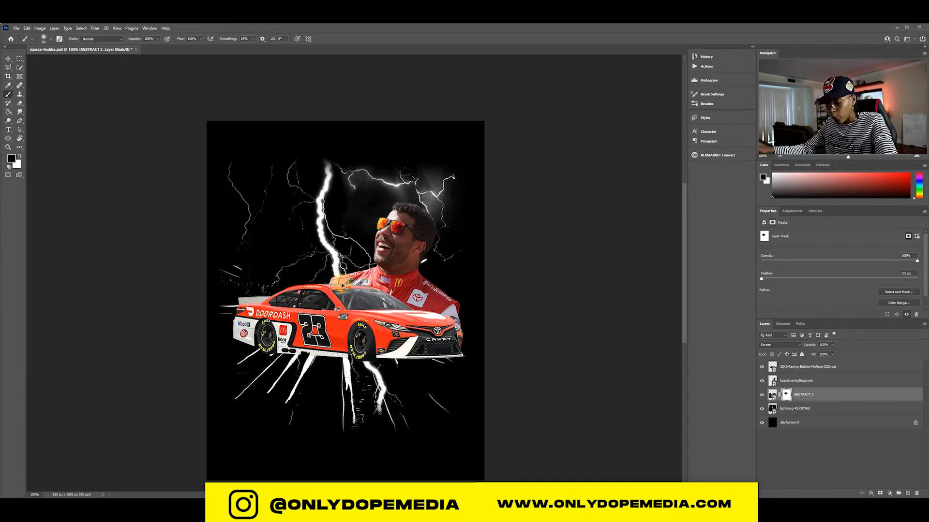
pyautogui.press('v')
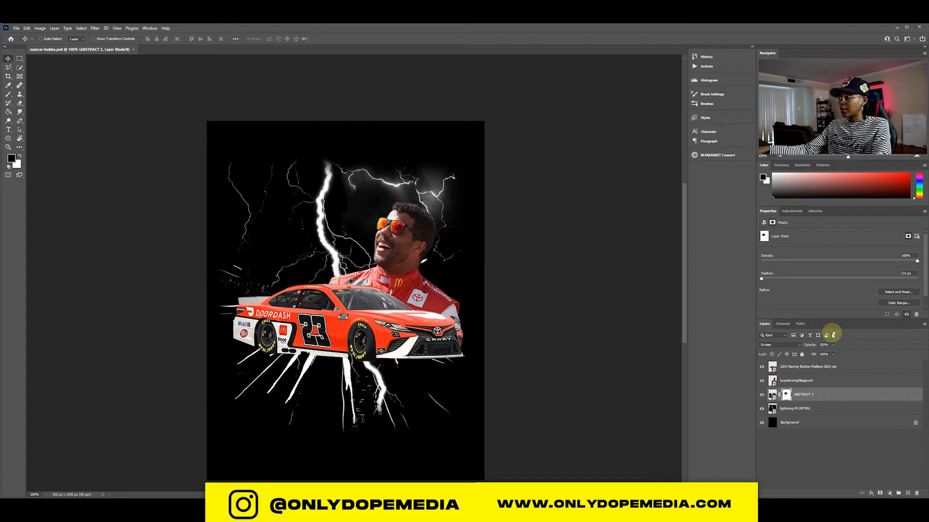
# - Draw a square about 38 px wide above the car layer, near the canvas's lower-left corner
pyautogui.click(827, 372)
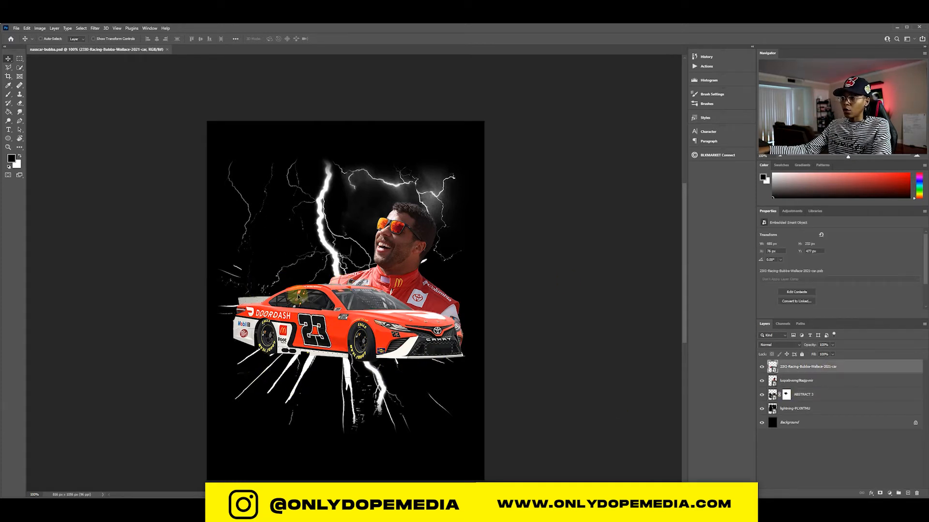
pyautogui.click(10, 139)
pyautogui.click(36, 138)
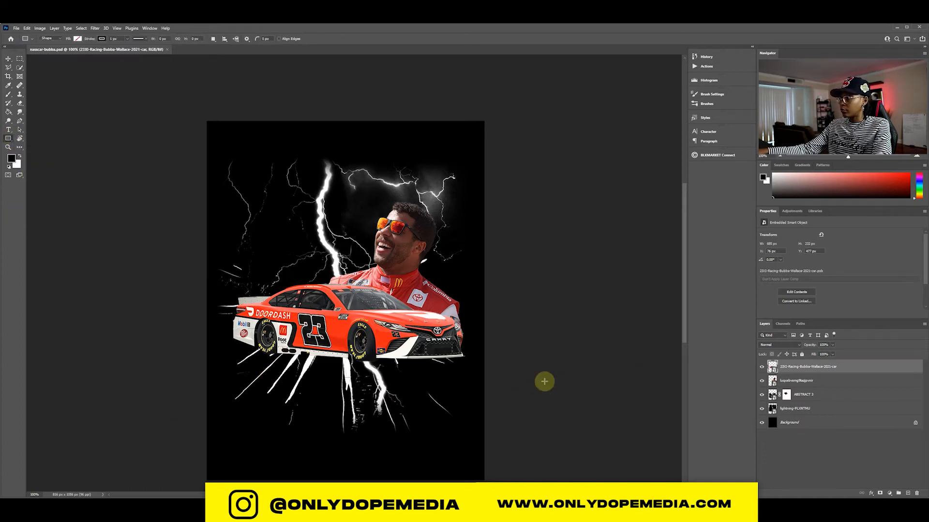
pyautogui.moveTo(228, 427); pyautogui.dragTo(248, 442)
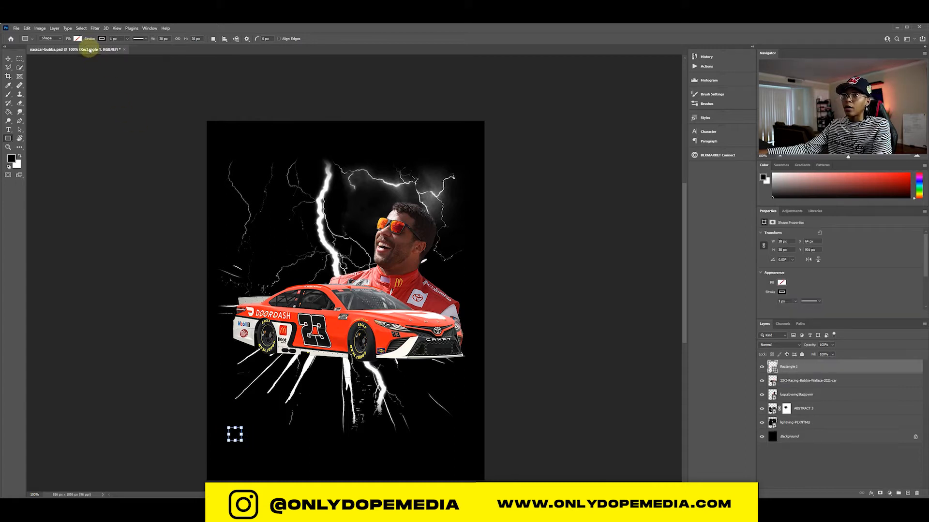
# - Give the square a white fill and remove its stroke
pyautogui.click(77, 39)
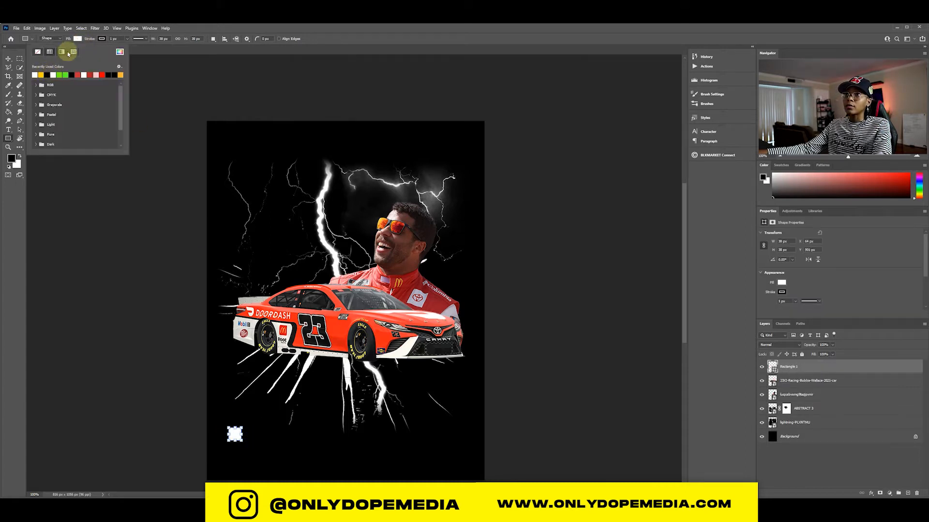
pyautogui.click(101, 38)
pyautogui.click(62, 52)
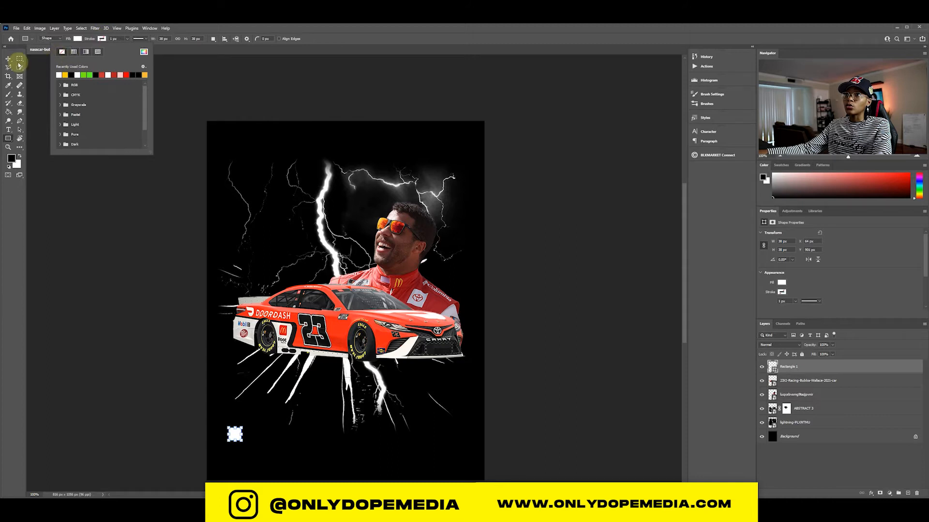
pyautogui.click(9, 59)
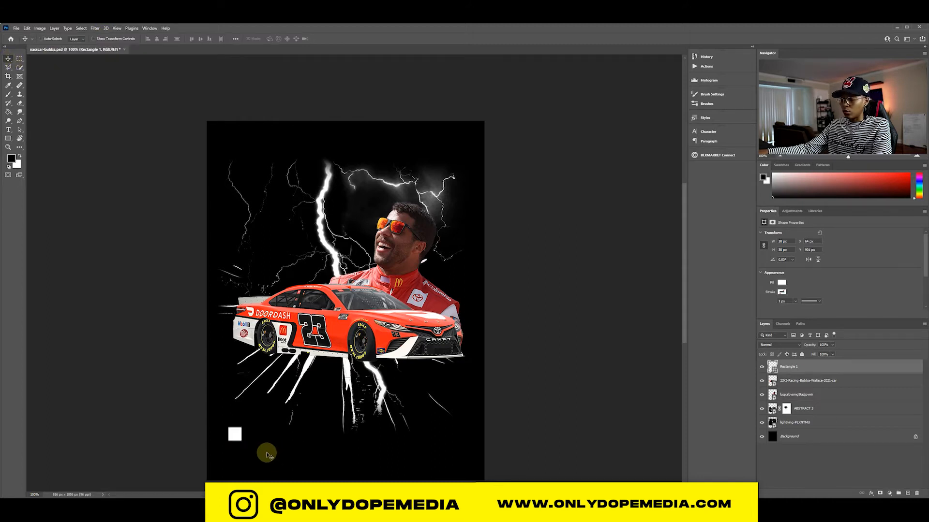
# - Copy the white square five times, alternating between two rows, to start a checkerboard strip
pyautogui.hotkey('ctrl', '+')
pyautogui.moveTo(268, 429); pyautogui.dragTo(291, 182)
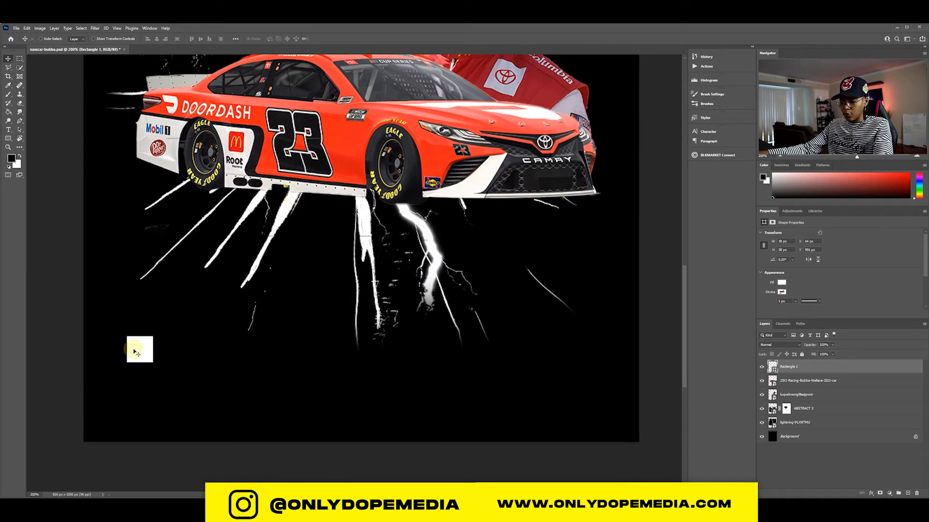
pyautogui.moveTo(139, 351); pyautogui.dragTo(165, 377)
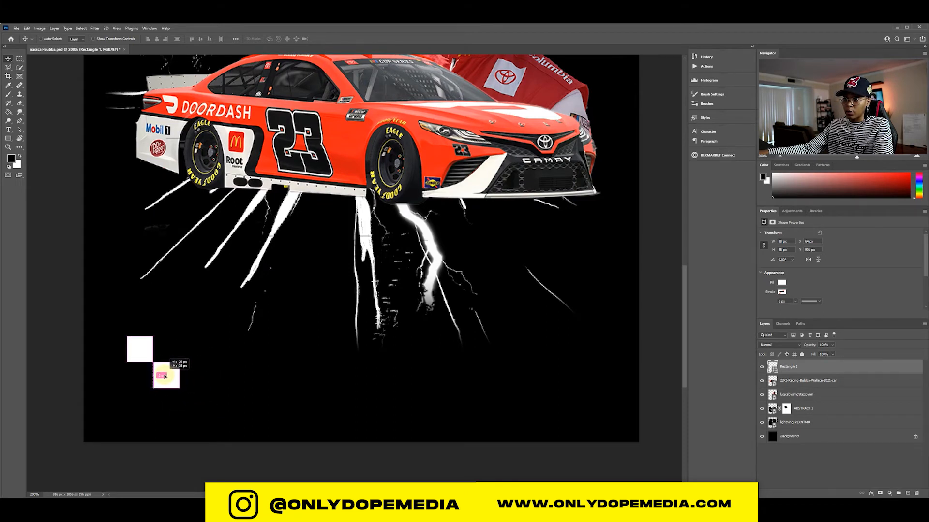
pyautogui.moveTo(164, 377); pyautogui.dragTo(219, 380)
pyautogui.moveTo(219, 380); pyautogui.dragTo(219, 382)
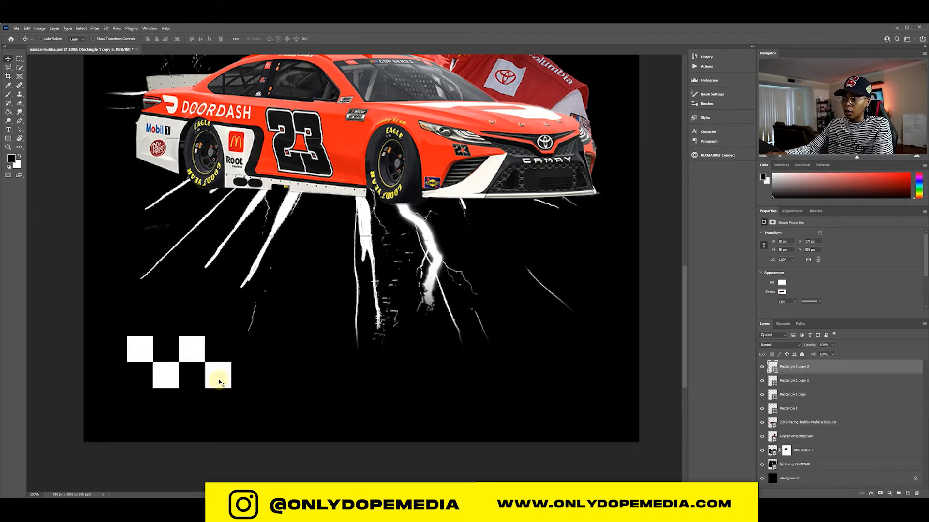
pyautogui.moveTo(224, 376); pyautogui.dragTo(274, 380)
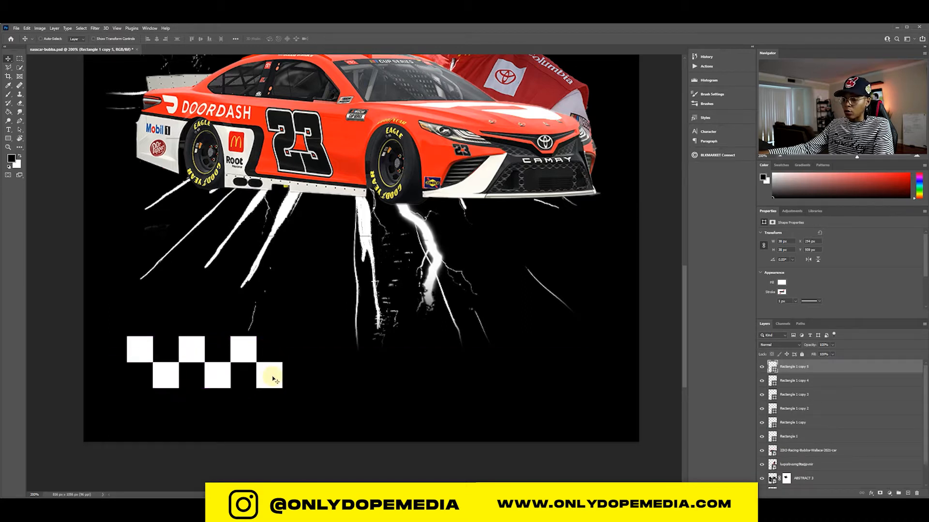
# - Duplicate all six squares and place the copies directly to their right to double the strip's length
pyautogui.keyDown('shift'); pyautogui.click(819, 439); pyautogui.keyUp('shift')
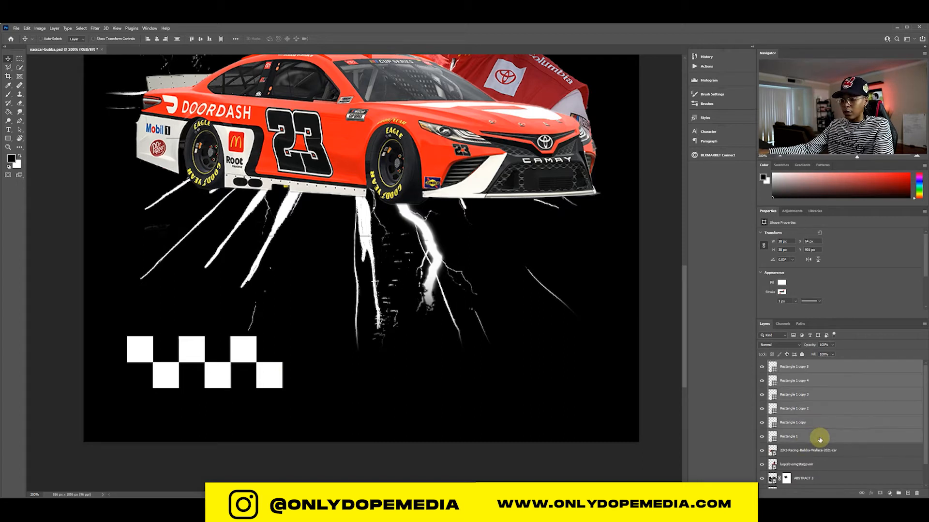
pyautogui.hotkey('ctrl', 'j')
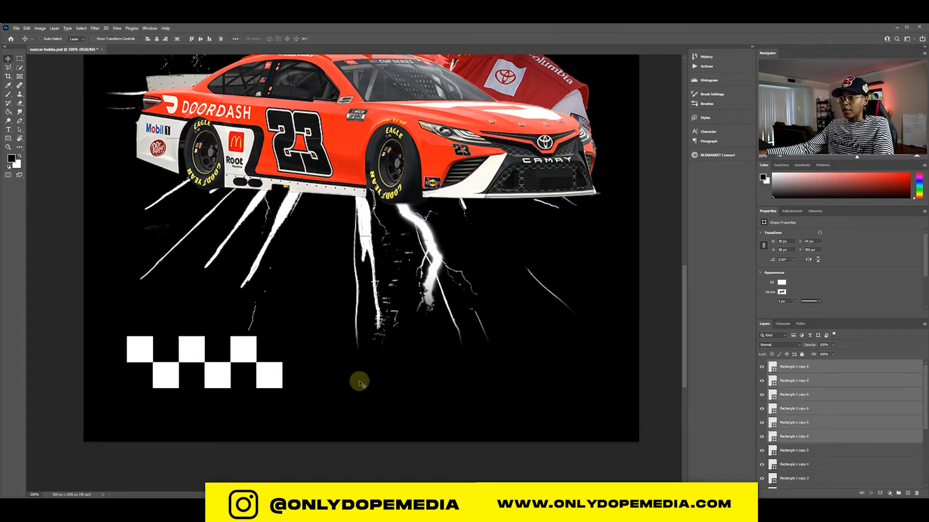
pyautogui.moveTo(213, 366); pyautogui.dragTo(366, 369)
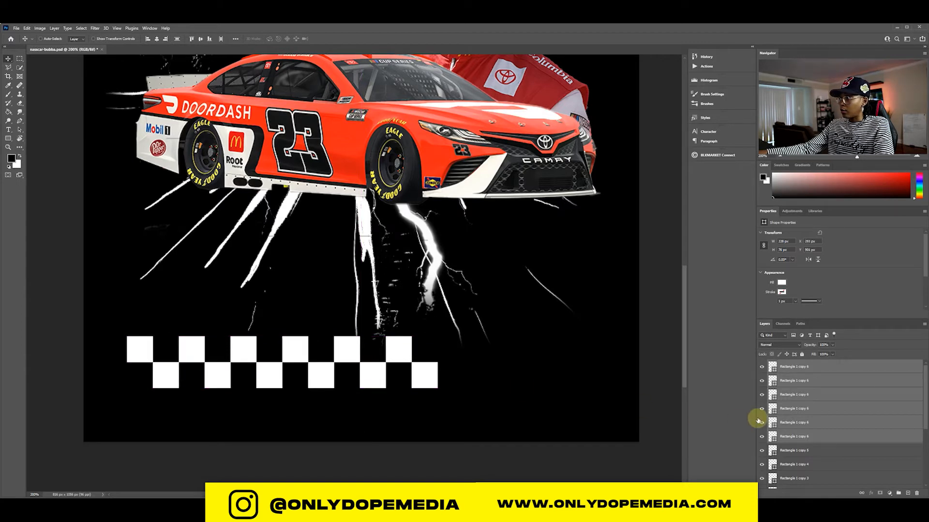
# - Select all twelve squares and stack duplicates of the strip vertically to build a six-row checkerboard
pyautogui.scroll(-3, 826, 436)
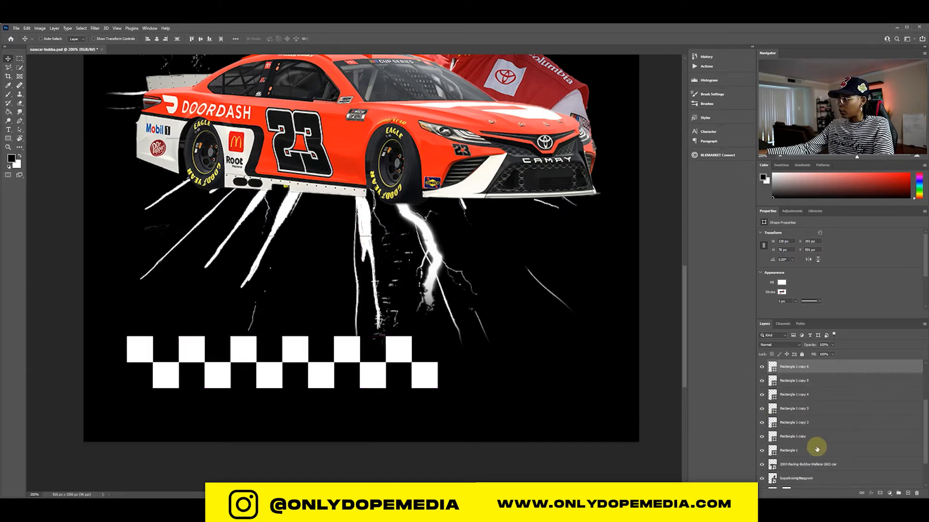
pyautogui.click(807, 455)
pyautogui.scroll(3, 810, 375)
pyautogui.keyDown('shift'); pyautogui.click(812, 371); pyautogui.keyUp('shift')
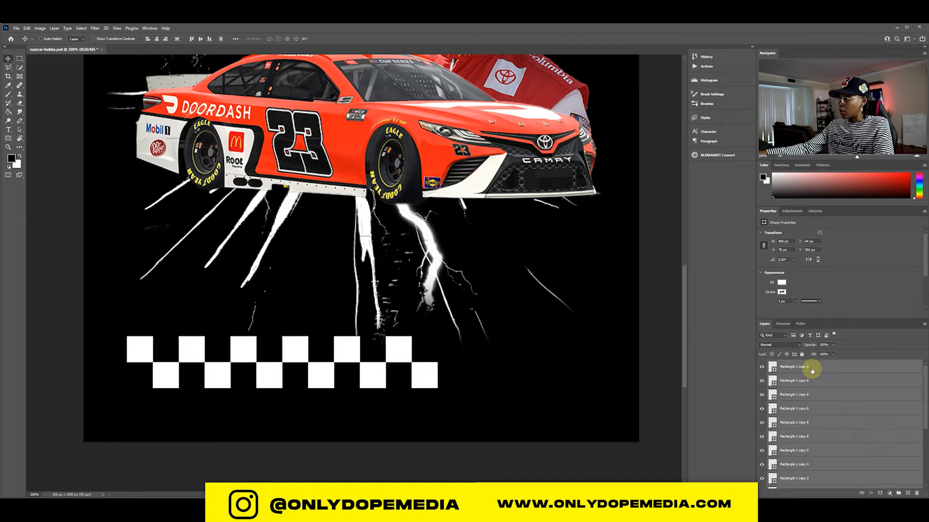
pyautogui.moveTo(318, 358); pyautogui.dragTo(309, 312)
pyautogui.hotkey('ctrl', 'j')
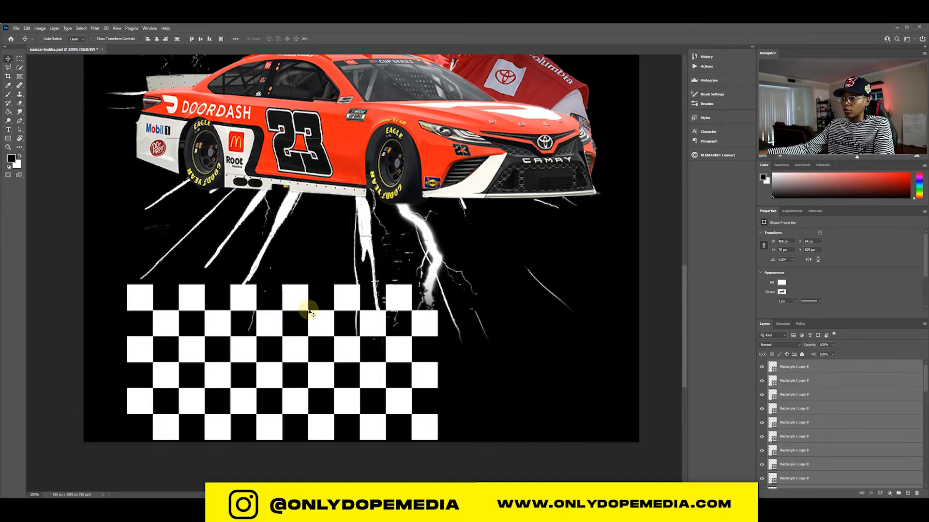
# - Group all the checkerboard squares and move the group slightly up and left on the canvas
pyautogui.scroll(-3, 844, 462)
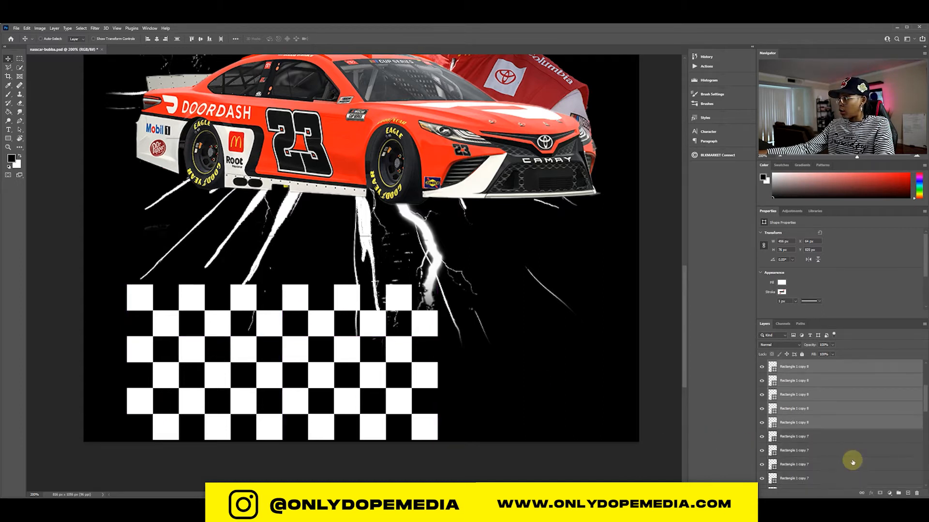
pyautogui.scroll(-2, 828, 447)
pyautogui.scroll(-2, 827, 450)
pyautogui.keyDown('shift'); pyautogui.click(819, 441); pyautogui.keyUp('shift')
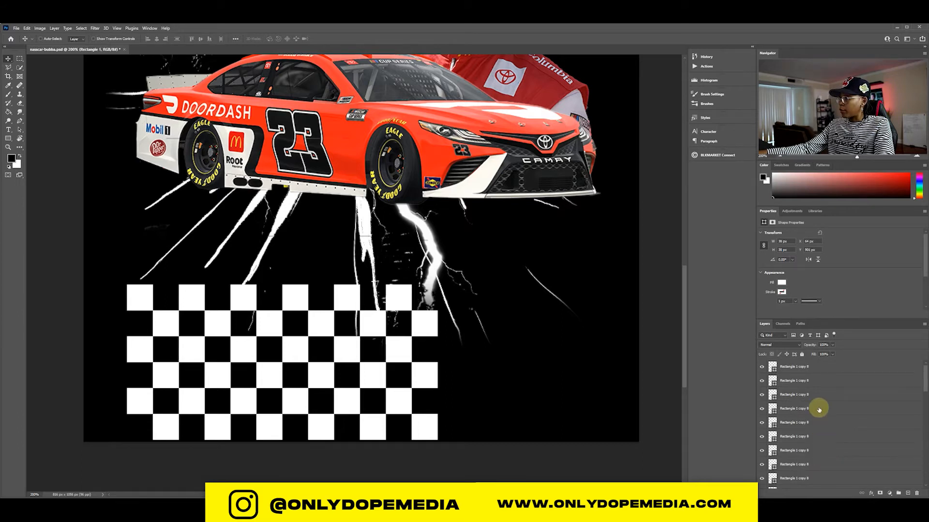
pyautogui.scroll(5, 825, 370)
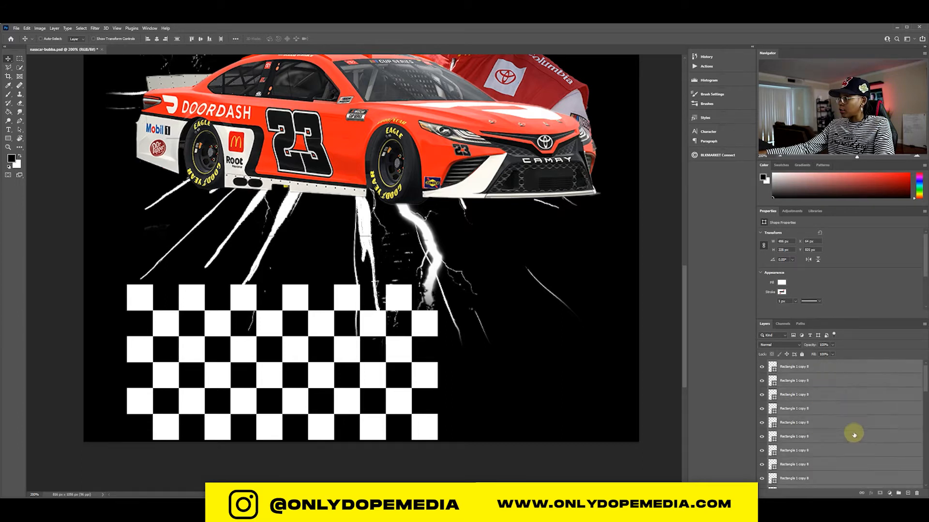
pyautogui.click(898, 493)
pyautogui.moveTo(363, 382); pyautogui.dragTo(354, 345)
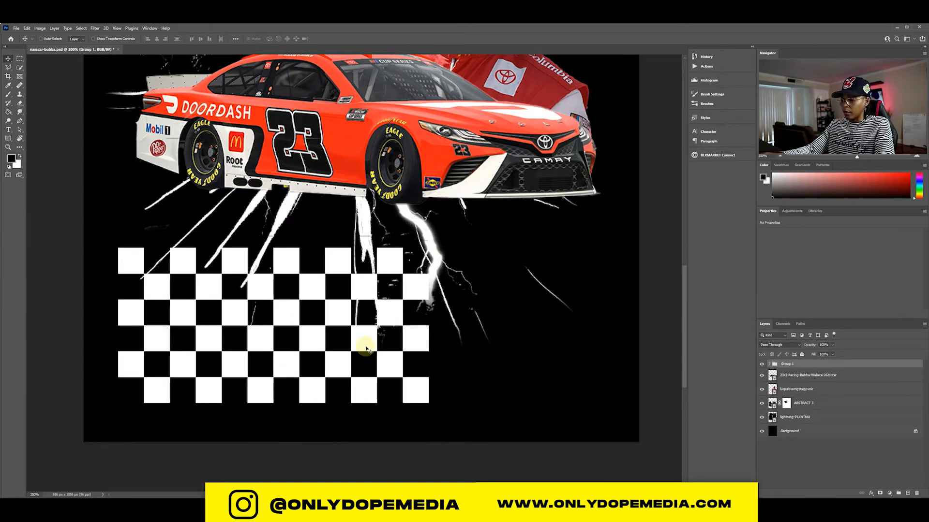
# - Duplicate the checkerboard group, place the copy directly to its right, and convert both groups into one smart object
pyautogui.hotkey('ctrl', 'j')
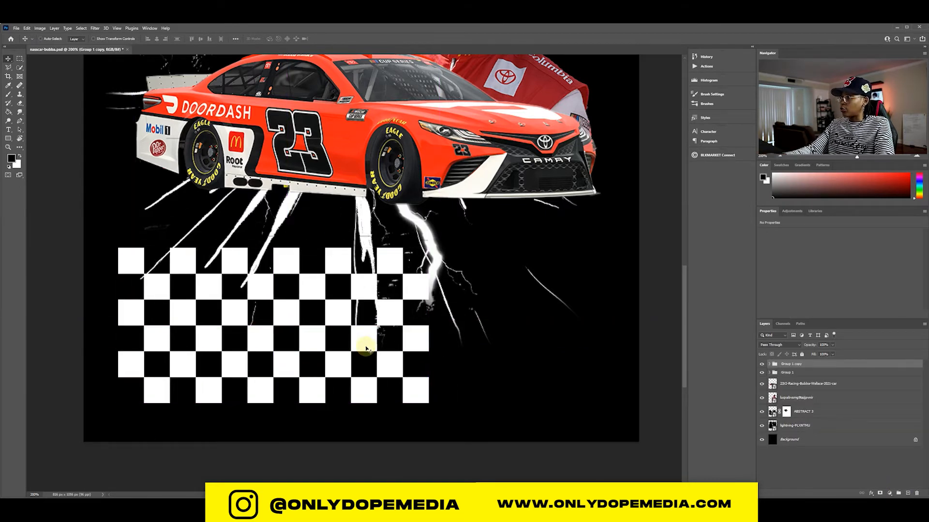
pyautogui.moveTo(183, 316); pyautogui.dragTo(508, 327)
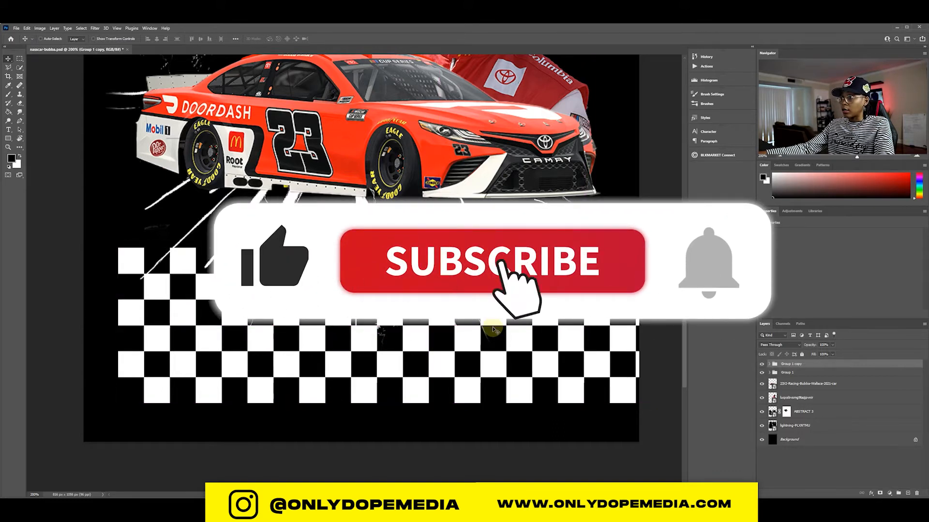
pyautogui.keyDown('shift'); pyautogui.click(794, 374); pyautogui.keyUp('shift')
pyautogui.rightClick(799, 372)
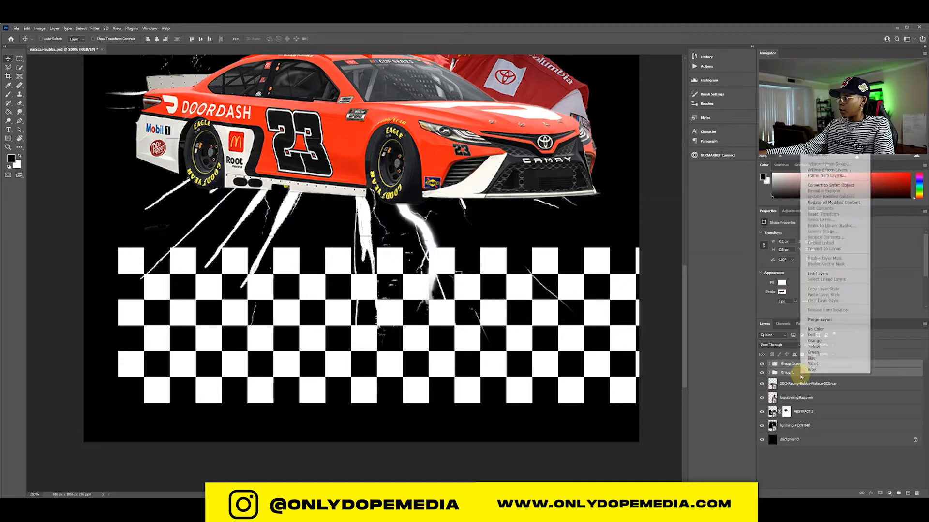
pyautogui.click(829, 186)
# - Move the checkerboard smart object over the car's lower half and scale it down to about 698 px wide
pyautogui.moveTo(547, 342); pyautogui.dragTo(463, 313)
pyautogui.moveTo(385, 382); pyautogui.dragTo(457, 312)
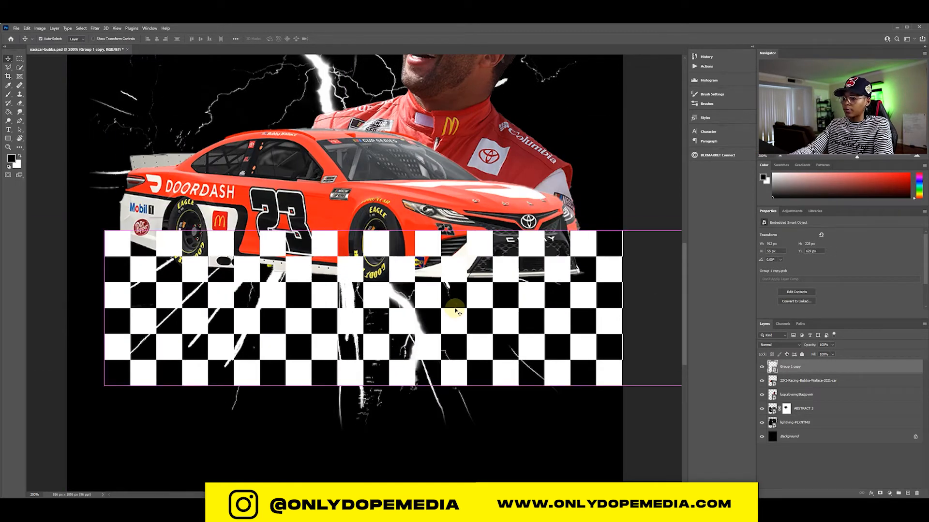
pyautogui.hotkey('ctrl', 't')
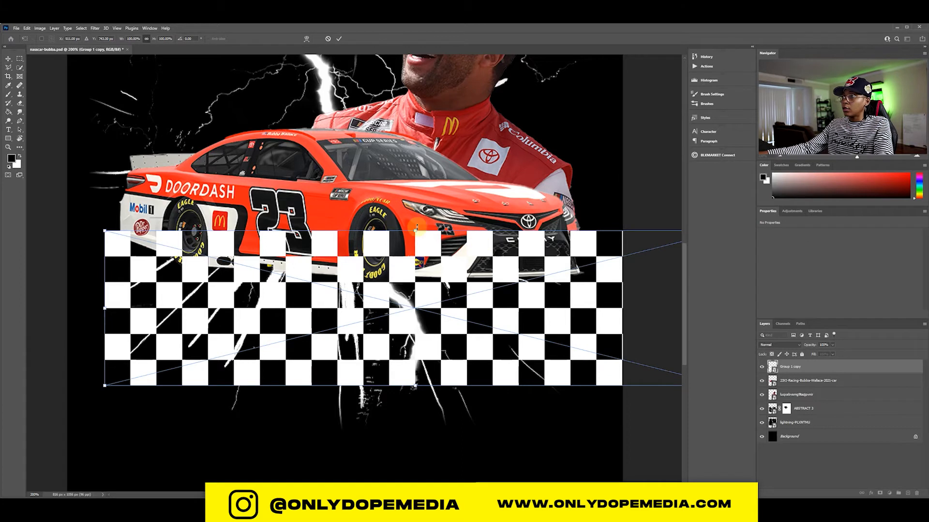
pyautogui.moveTo(415, 232); pyautogui.dragTo(405, 267)
pyautogui.press('Return')
# - Try placing the checkerboard higher on the poster, across the driver's torso and the car's windshield
pyautogui.moveTo(299, 321); pyautogui.dragTo(346, 217)
pyautogui.moveTo(335, 285); pyautogui.dragTo(219, 352)
pyautogui.moveTo(264, 322); pyautogui.dragTo(248, 253)
pyautogui.scroll(1, 259, 332)
pyautogui.scroll(6, 248, 257)
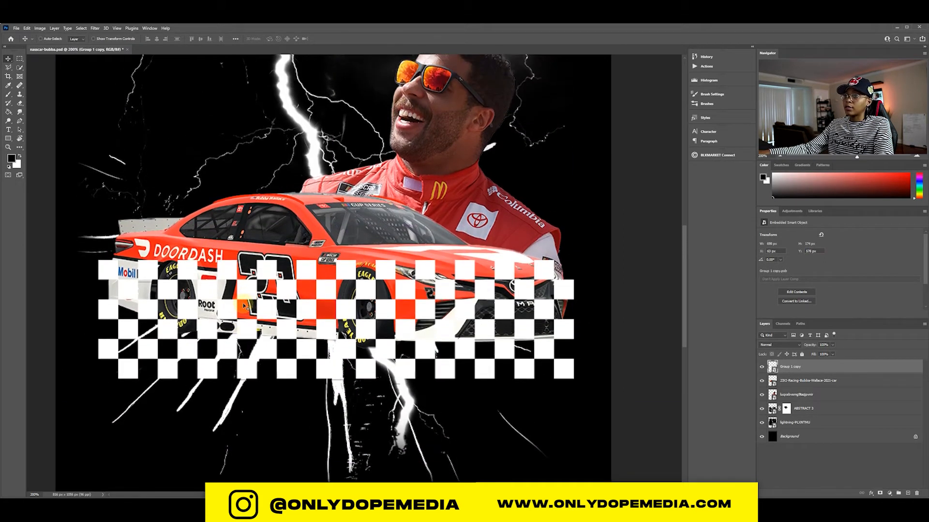
pyautogui.scroll(1, 244, 308)
pyautogui.moveTo(232, 365); pyautogui.dragTo(241, 384)
pyautogui.moveTo(293, 410); pyautogui.dragTo(426, 290)
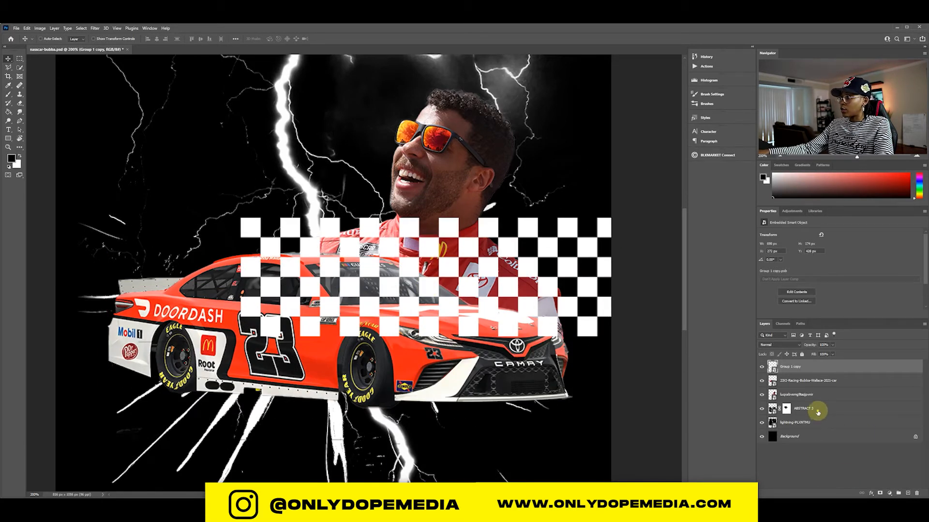
# - Rotate the abstract burst so its rays shoot upward, and position it behind the car's roof beside the driver
pyautogui.click(817, 412)
pyautogui.hotkey('ctrl', 't')
pyautogui.moveTo(297, 169); pyautogui.dragTo(347, 453)
pyautogui.moveTo(317, 458); pyautogui.dragTo(357, 295)
pyautogui.moveTo(587, 132); pyautogui.dragTo(497, 195)
pyautogui.press('Return')
pyautogui.moveTo(261, 238); pyautogui.dragTo(308, 243)
# - Flip the abstract burst horizontally and shift it slightly up and left behind the car
pyautogui.click(26, 28)
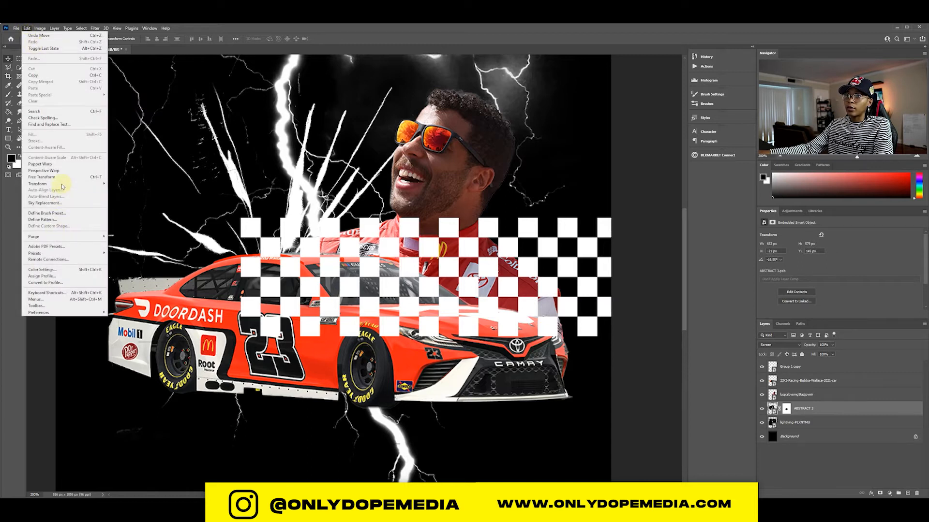
pyautogui.click(132, 310)
pyautogui.moveTo(323, 195); pyautogui.dragTo(311, 181)
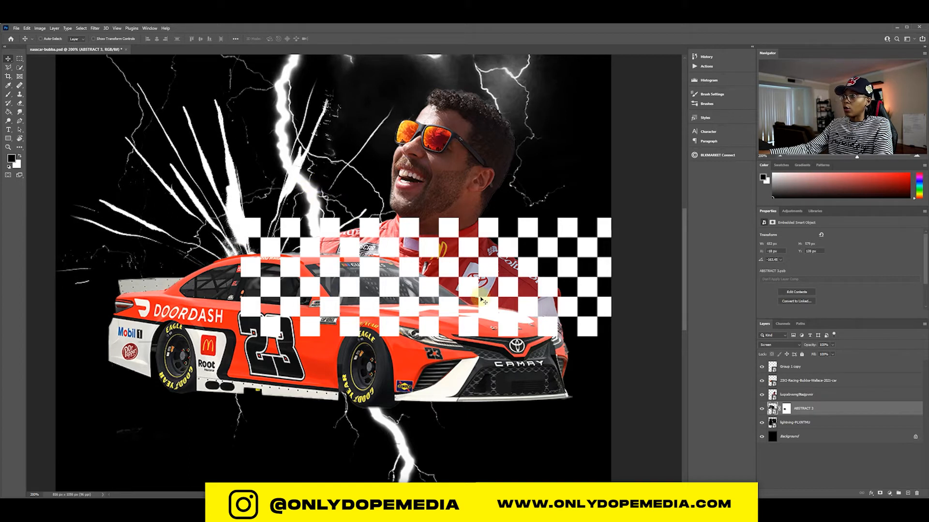
# - Move the checkerboard down over the car and try an Arch warp on it
pyautogui.click(858, 367)
pyautogui.moveTo(425, 270); pyautogui.dragTo(284, 330)
pyautogui.click(28, 28)
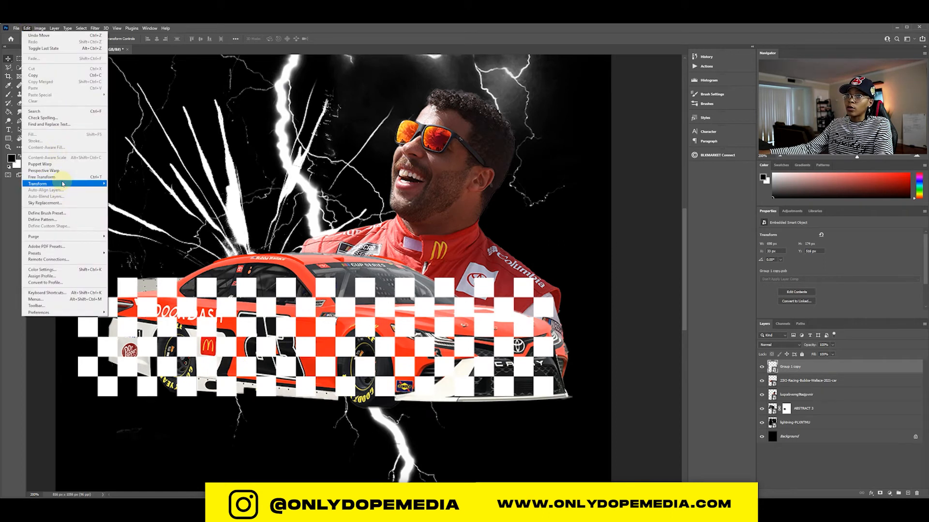
pyautogui.moveTo(73, 184)
pyautogui.click(118, 229)
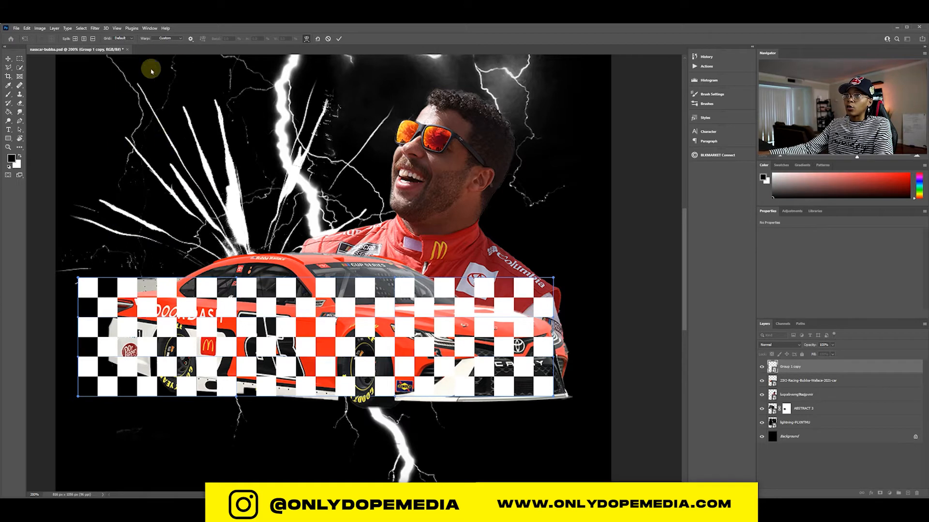
pyautogui.click(167, 38)
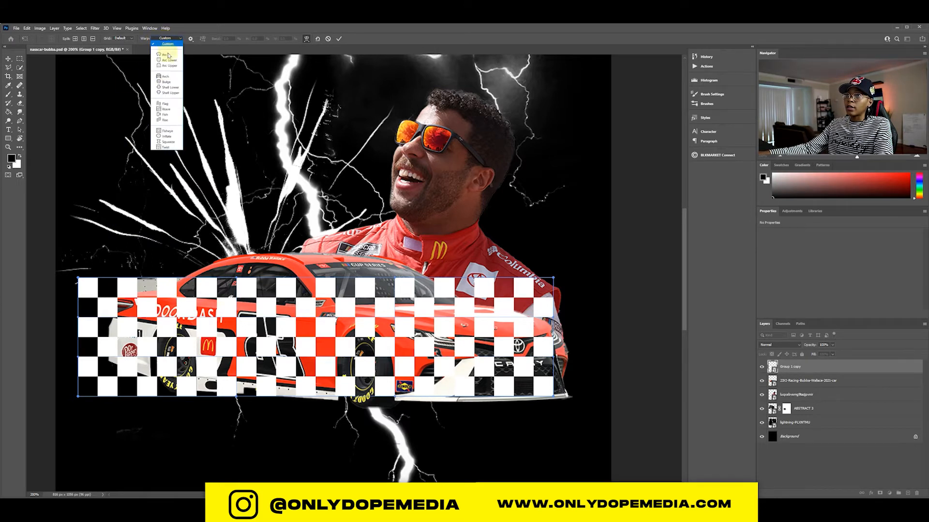
pyautogui.click(175, 77)
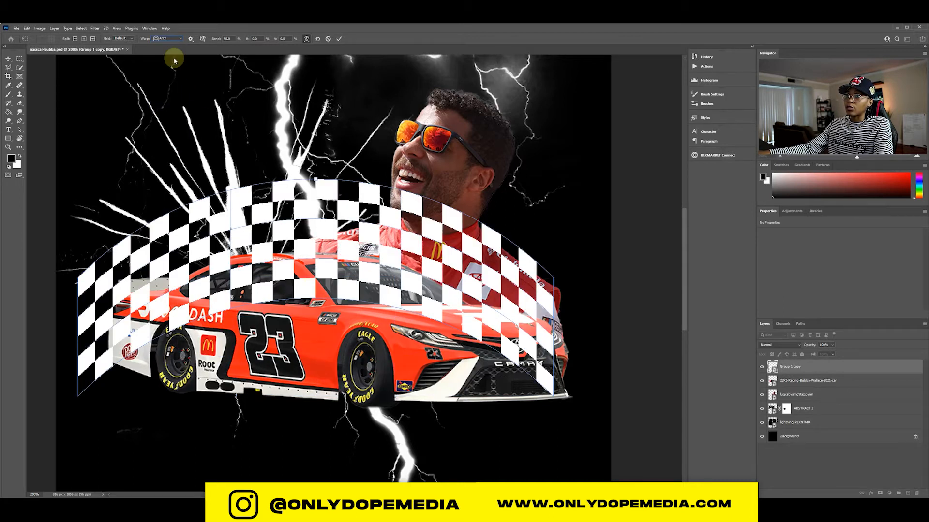
# - Switch the checkerboard's warp to Flag with a 36.2% bend and 16.2% vertical distortion, and apply it
pyautogui.click(164, 38)
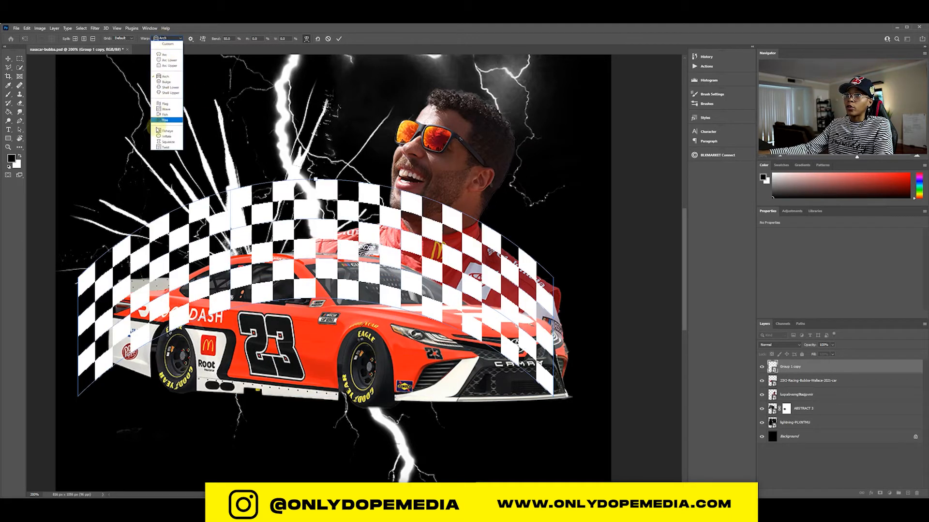
pyautogui.click(171, 105)
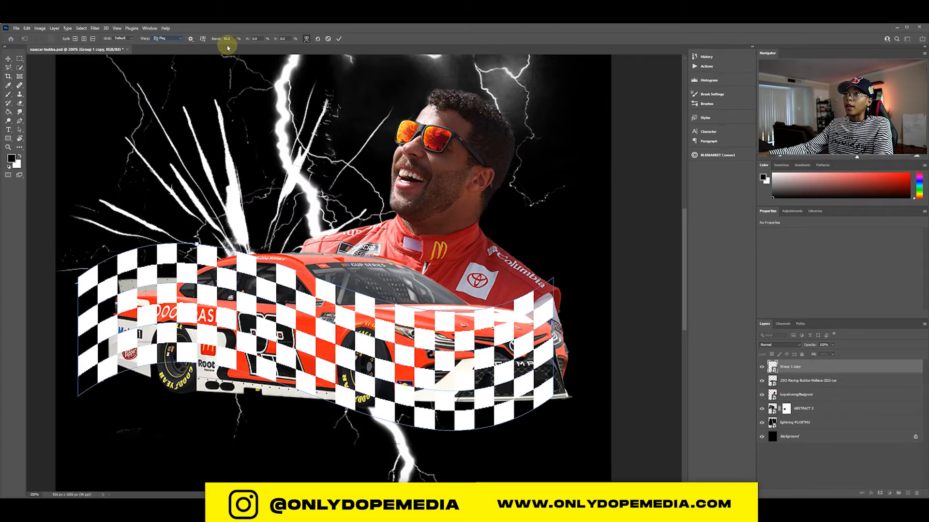
pyautogui.moveTo(218, 42); pyautogui.dragTo(172, 52)
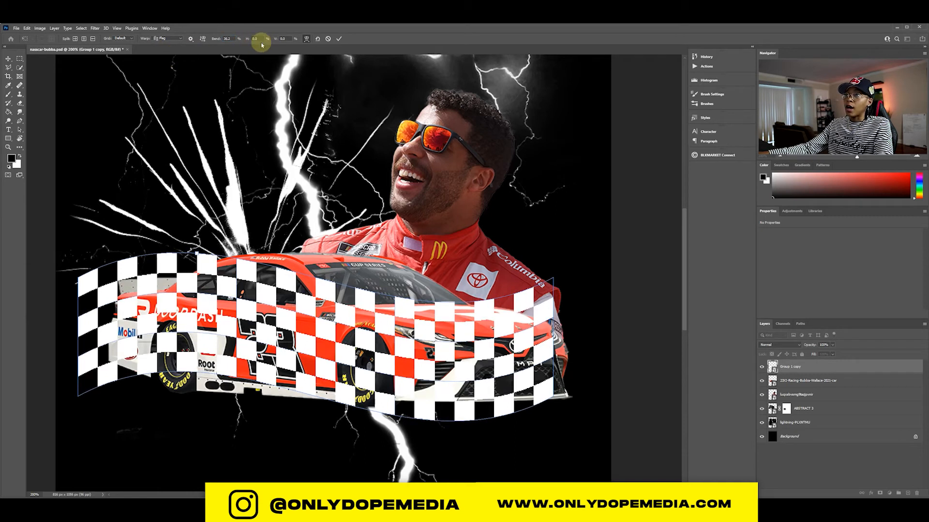
pyautogui.moveTo(250, 42); pyautogui.dragTo(340, 44)
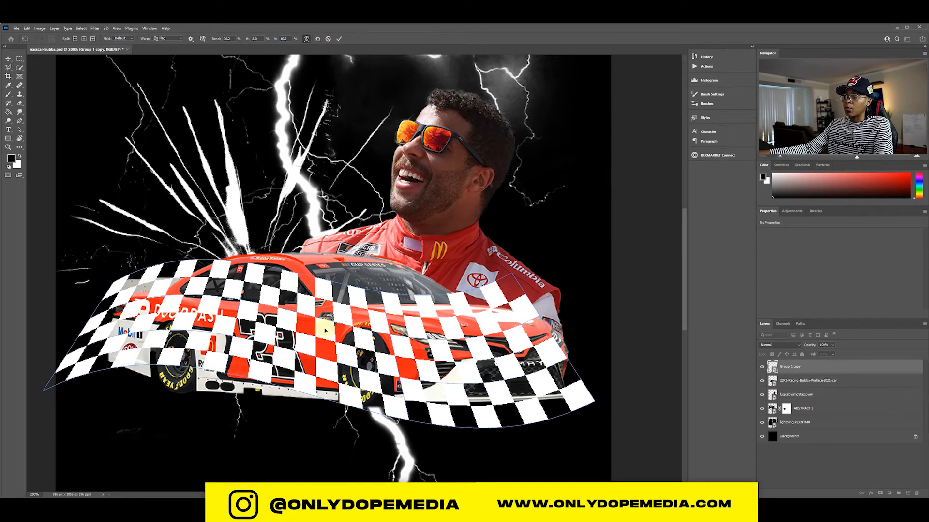
pyautogui.click(7, 59)
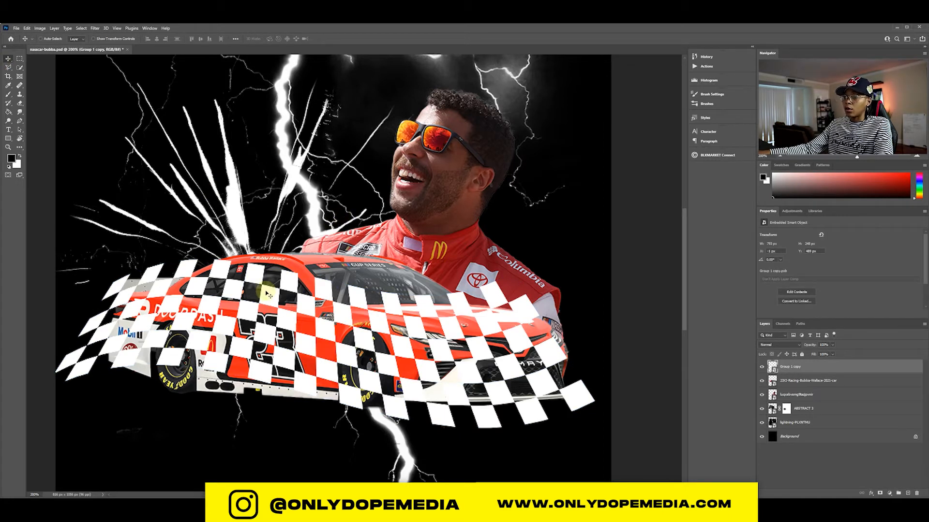
# - Rename the checkerboard layer "flag", place it beneath the ABSTRACT 3 layer, and lower it below the car
pyautogui.press('BackSpace')
pyautogui.write('flag')
pyautogui.press('Return')
pyautogui.moveTo(792, 370); pyautogui.dragTo(789, 411)
pyautogui.moveTo(301, 283); pyautogui.dragTo(313, 343)
# - Scale the flag down to 44% and rotate it about 7° clockwise so it waves out under the car's rear
pyautogui.scroll(-3, 313, 342)
pyautogui.hotkey('ctrl', 't')
pyautogui.moveTo(604, 369); pyautogui.dragTo(393, 358)
pyautogui.moveTo(54, 369); pyautogui.dragTo(70, 370)
pyautogui.moveTo(139, 263); pyautogui.dragTo(159, 260)
pyautogui.press('Return')
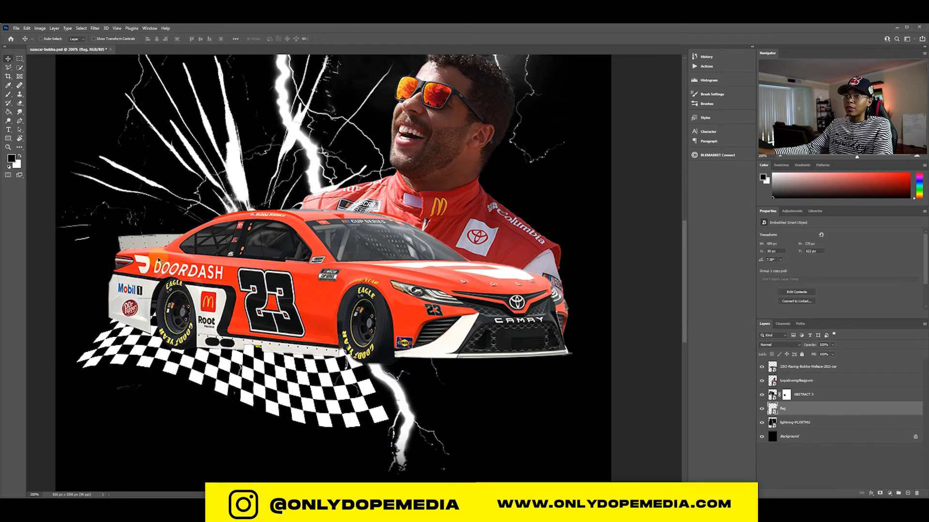
# - Nudge the flag slightly left and enlarge it a little so it extends further beneath the car's front wheel
pyautogui.moveTo(131, 336); pyautogui.dragTo(128, 335)
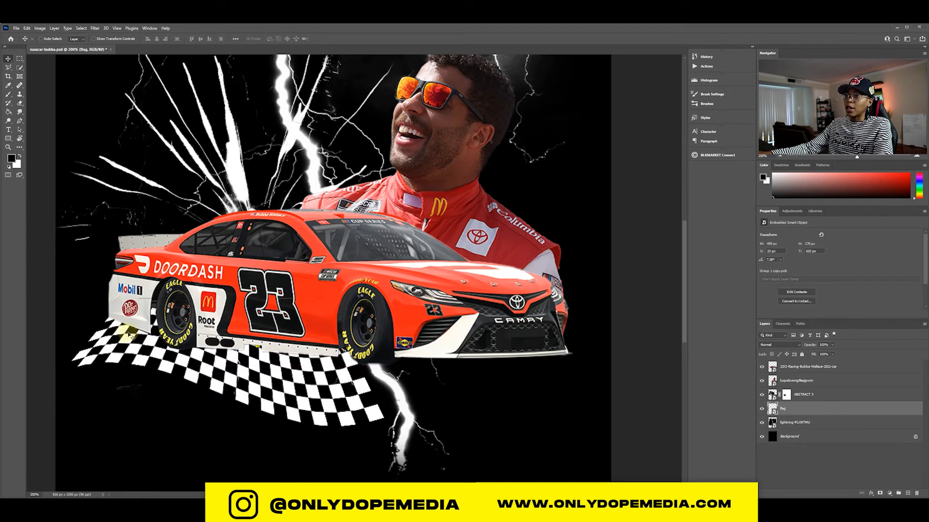
pyautogui.hotkey('ctrl', 't')
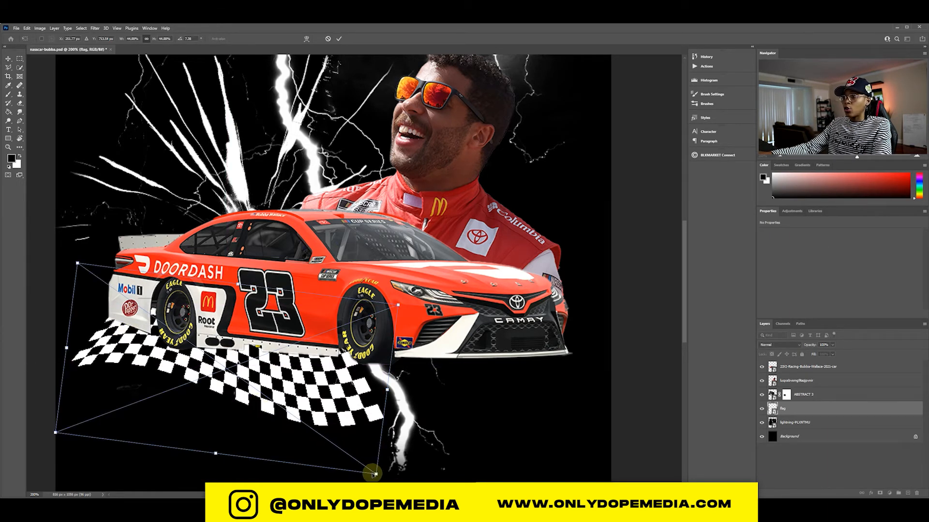
pyautogui.moveTo(376, 475); pyautogui.dragTo(411, 480)
pyautogui.press('Return')
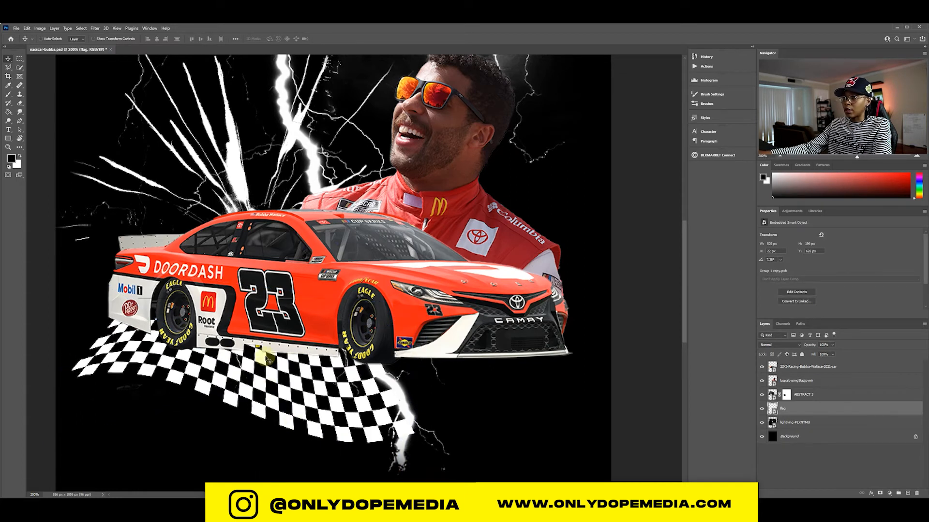
# - Add a new text layer above the car layer, placed over the abstract burst left of the driver
pyautogui.scroll(3, 267, 359)
pyautogui.scroll(-3, 267, 360)
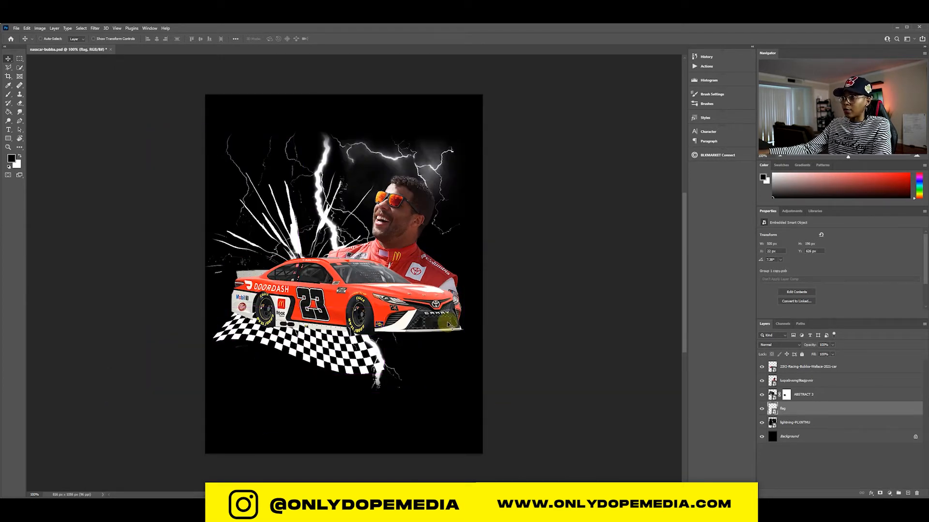
pyautogui.press('ctrl')
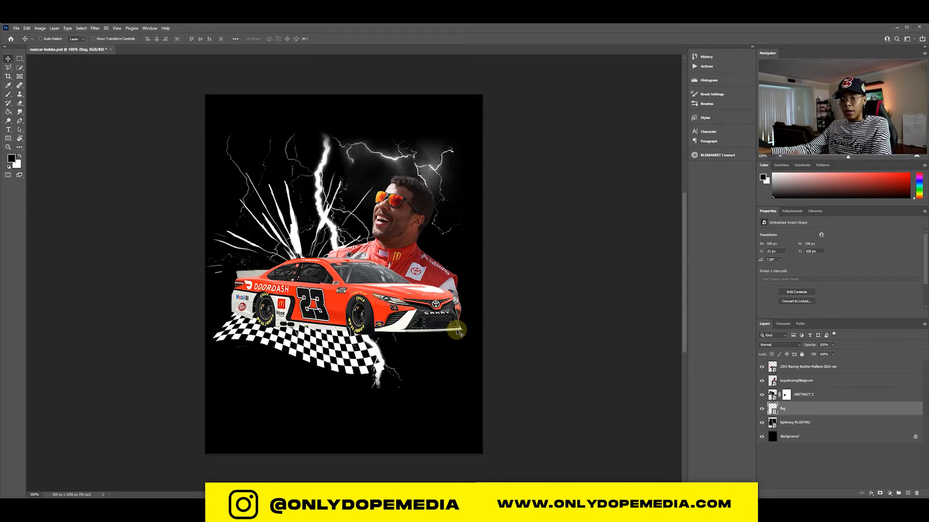
pyautogui.click(806, 366)
pyautogui.press('t')
pyautogui.scroll(1, 363, 225)
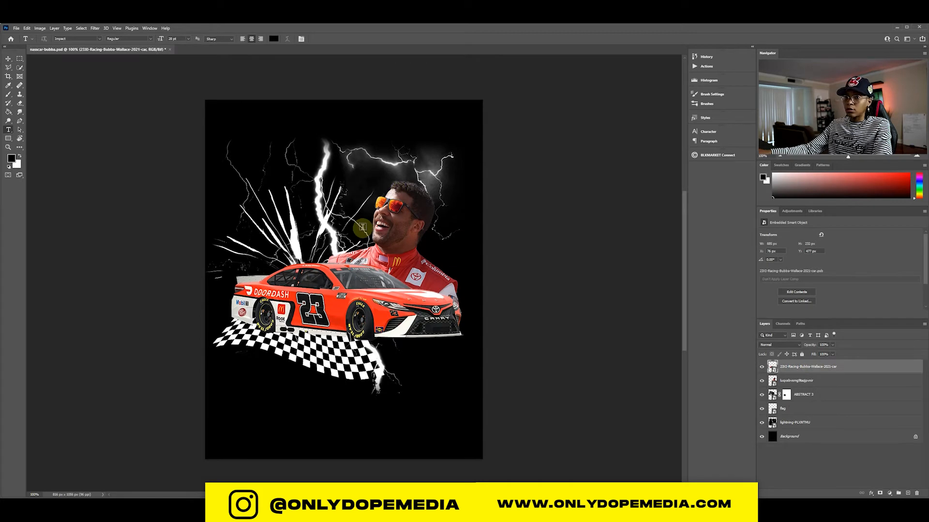
pyautogui.hotkey('ctrl', '+')
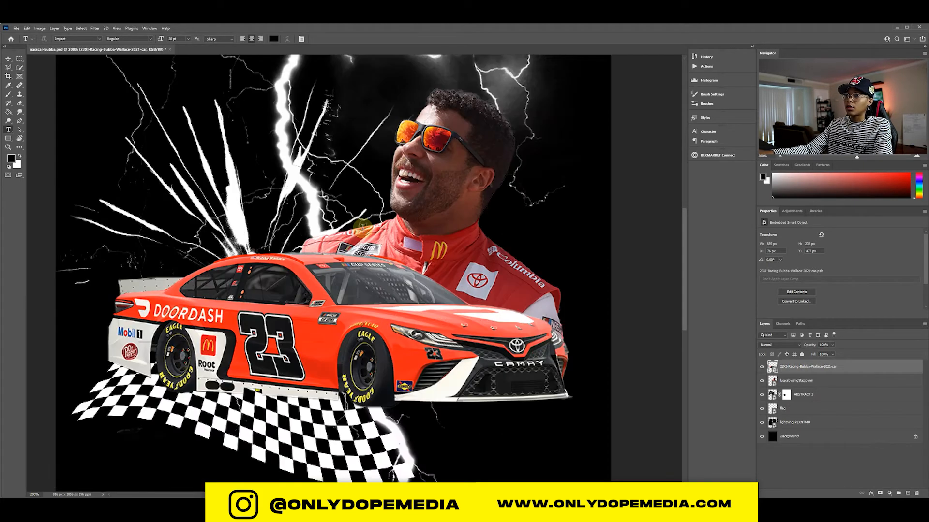
pyautogui.click(146, 187)
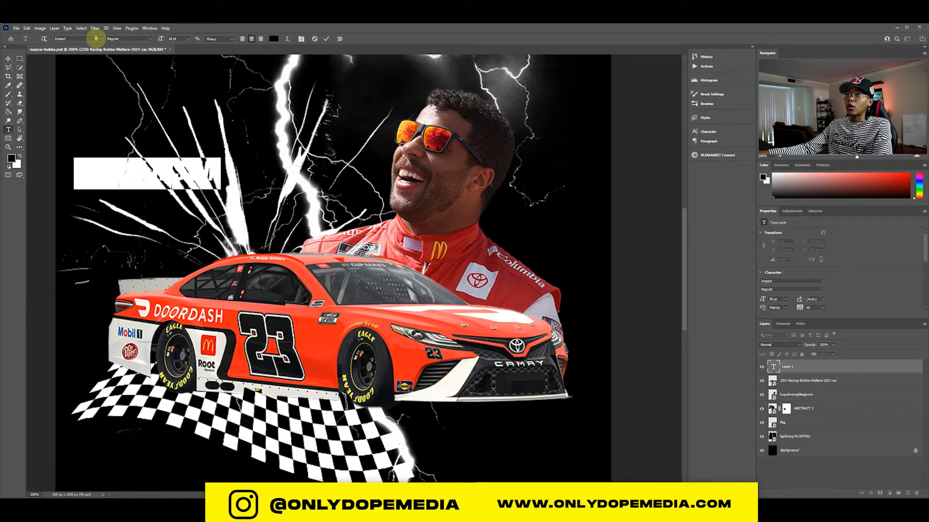
# - Browse the fonts starting with "a" and set the placeholder text to AardvarkBold Regular
pyautogui.write('av')
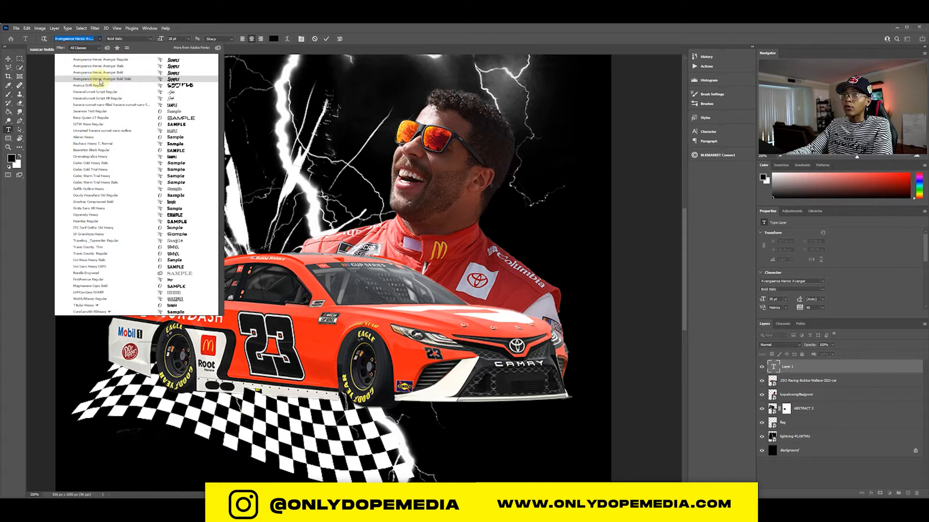
pyautogui.press('BackSpace')
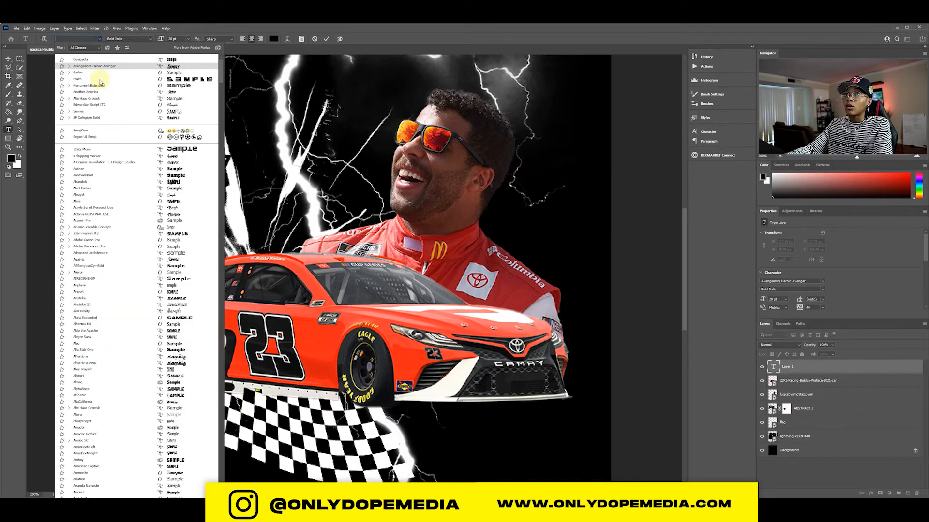
pyautogui.write('arv')
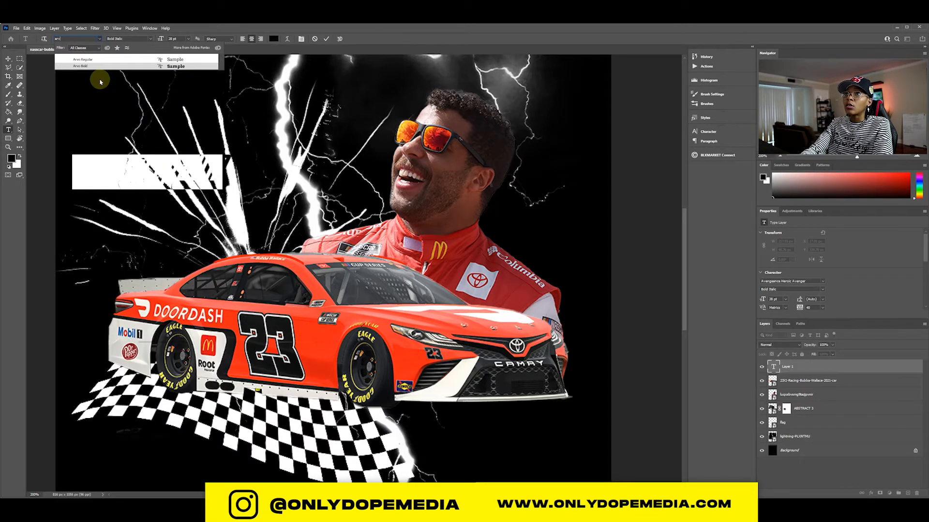
pyautogui.press('BackSpace')
pyautogui.press('BackSpace')
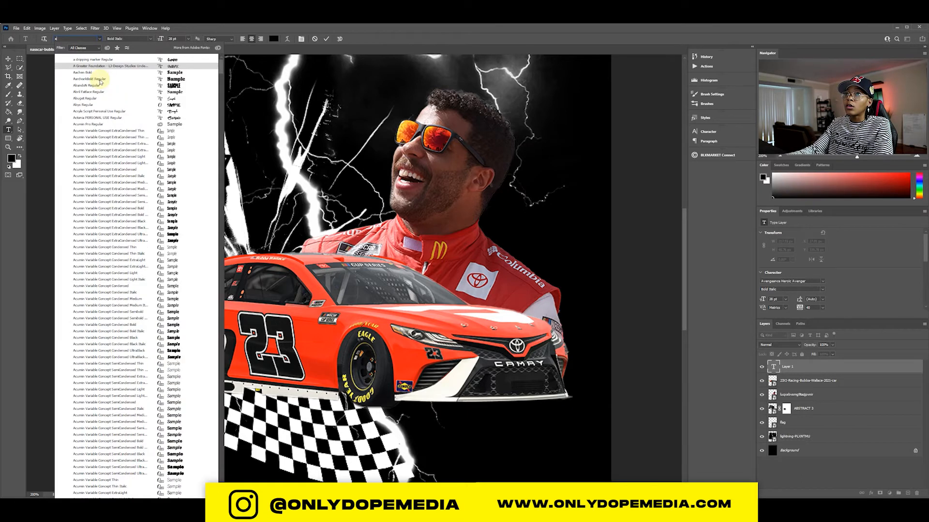
pyautogui.click(96, 80)
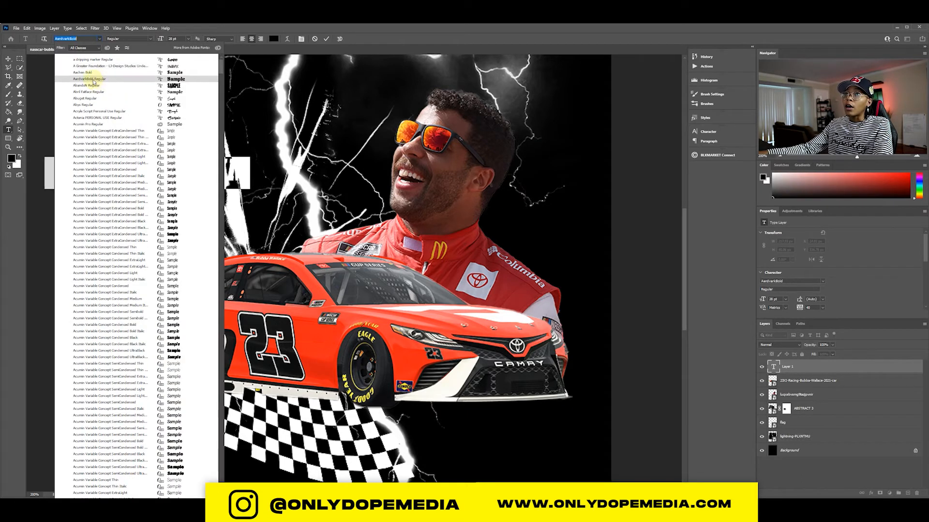
pyautogui.click(94, 81)
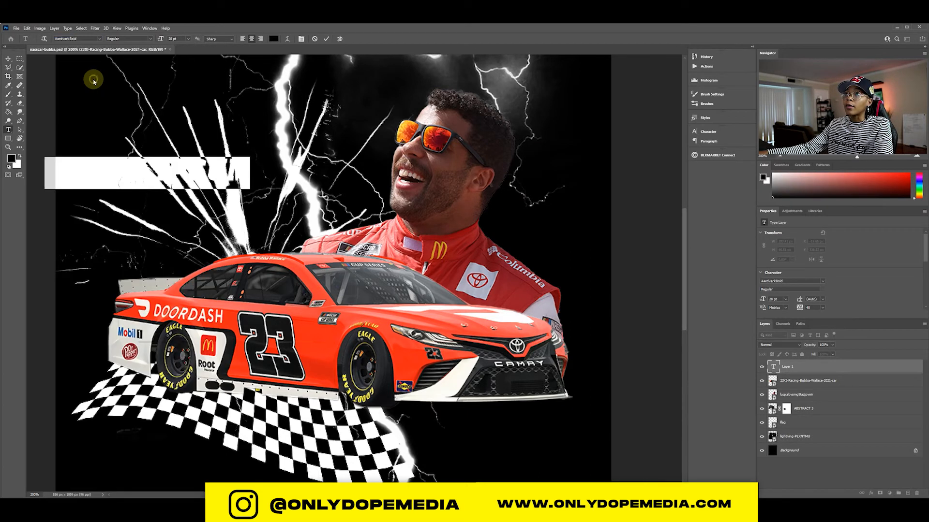
# - Set the placeholder text's color to white (ffffff)
pyautogui.click(273, 39)
pyautogui.write('ffffff')
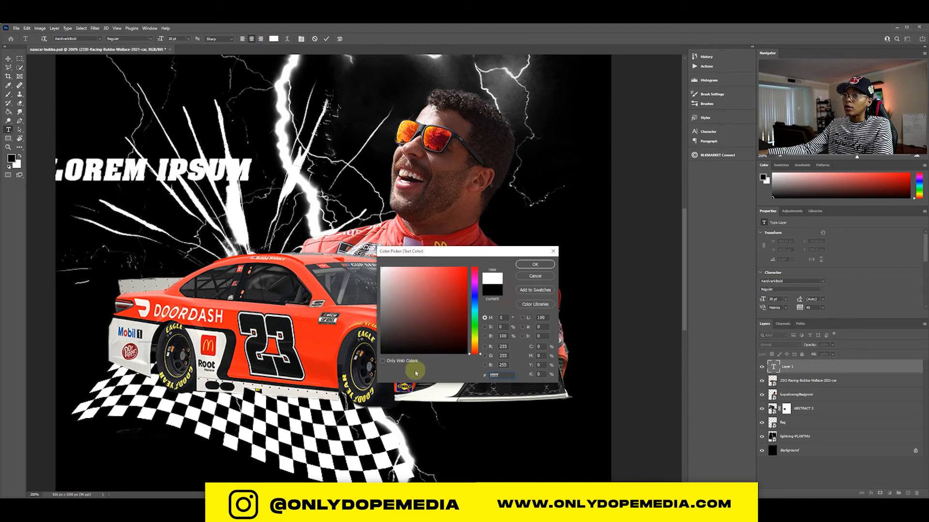
pyautogui.click(534, 265)
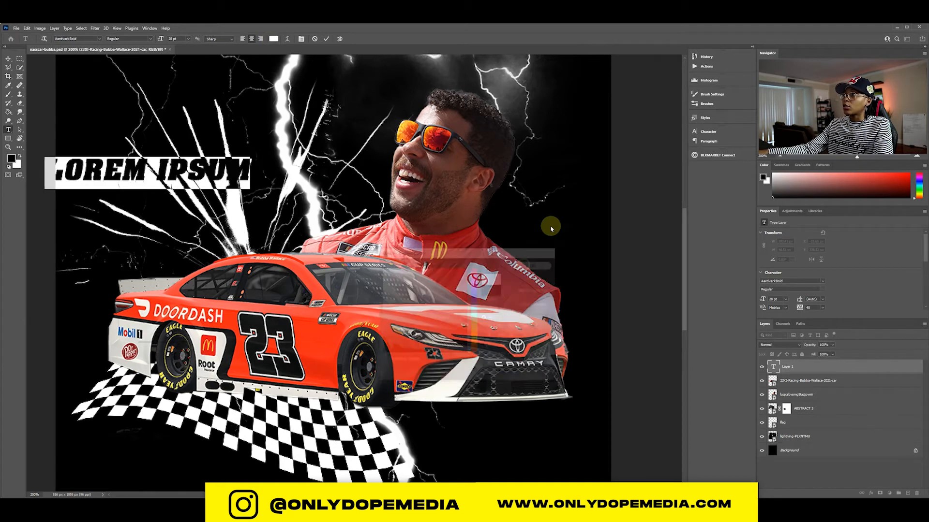
# - Set the letter tracking of the placeholder text to 0
pyautogui.click(705, 133)
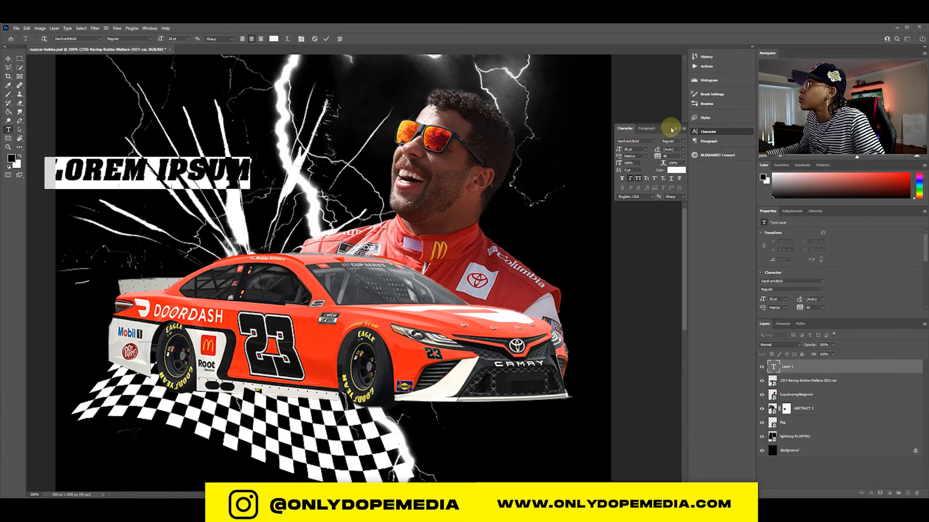
pyautogui.click(683, 156)
pyautogui.click(670, 198)
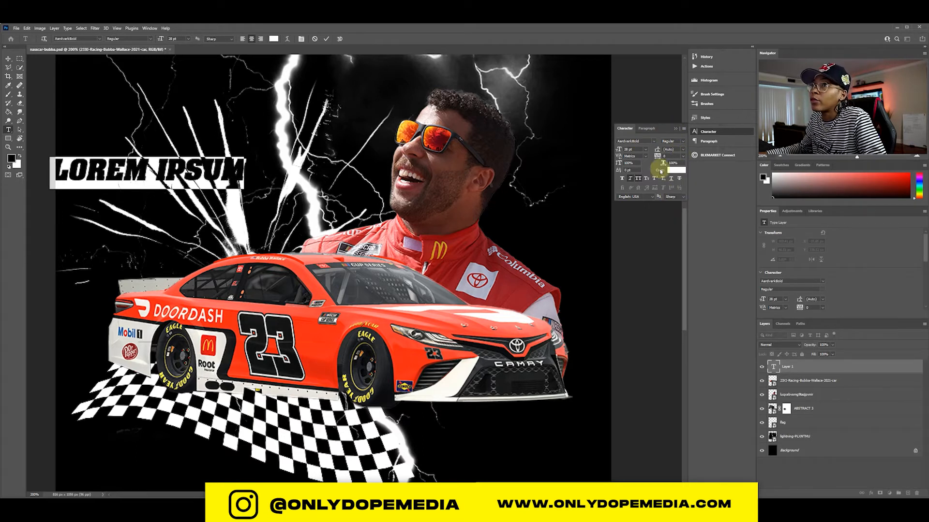
pyautogui.click(675, 128)
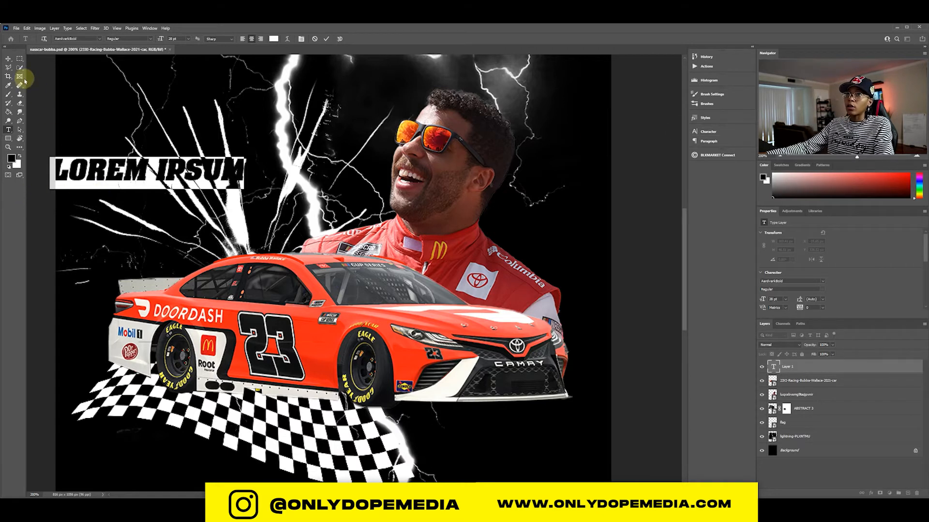
# - Shift the placeholder text right toward the driver and replace its wording with 23
pyautogui.click(8, 58)
pyautogui.moveTo(121, 187); pyautogui.dragTo(227, 193)
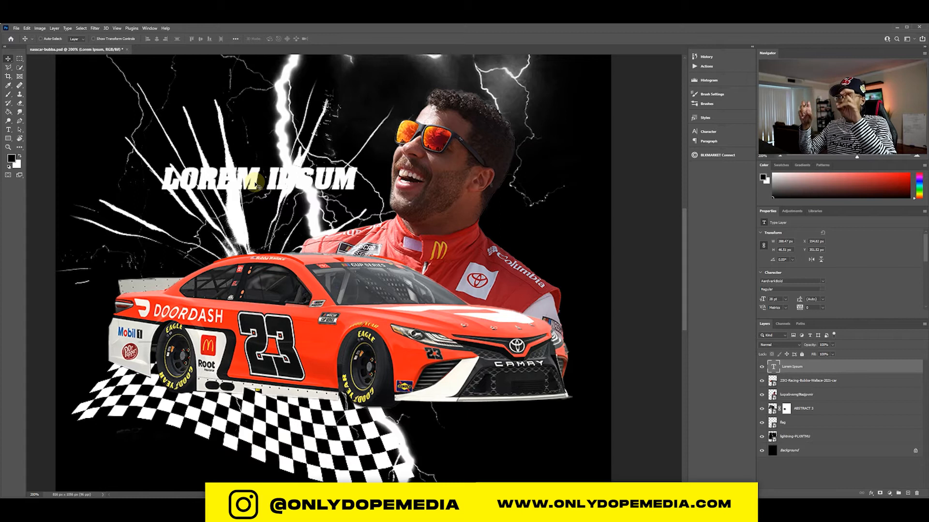
pyautogui.doubleClick(256, 183)
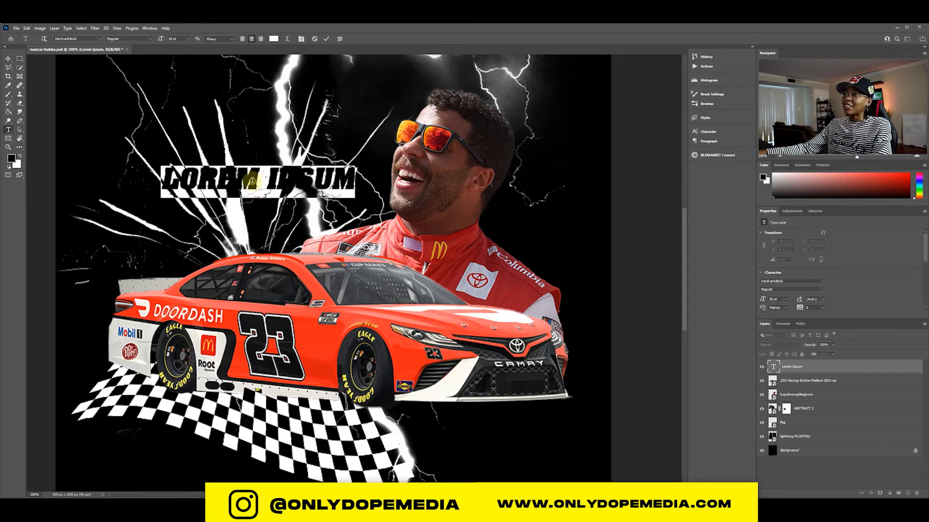
pyautogui.write('23')
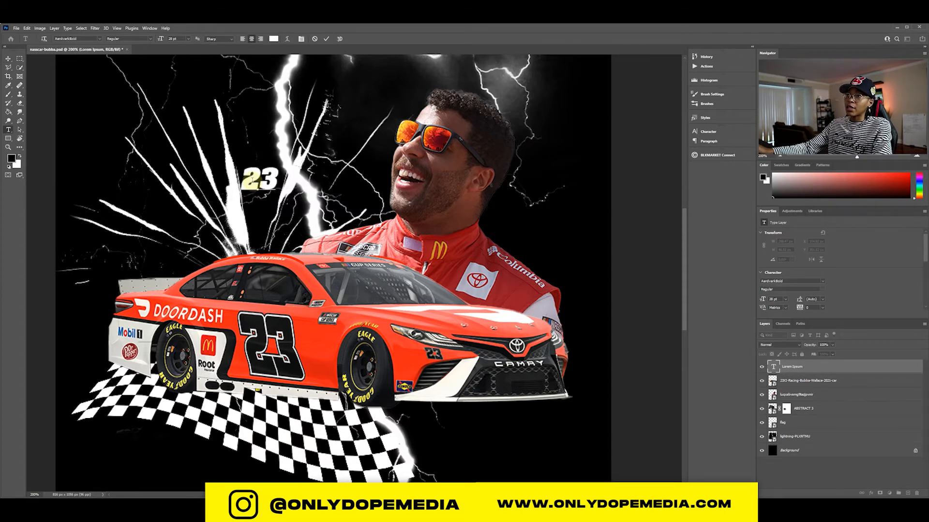
# - Enlarge the 23 text to about 133 pt and place it above the car's roof, beside the driver's face
pyautogui.click(8, 58)
pyautogui.hotkey('ctrl', 't')
pyautogui.moveTo(260, 190); pyautogui.dragTo(229, 339)
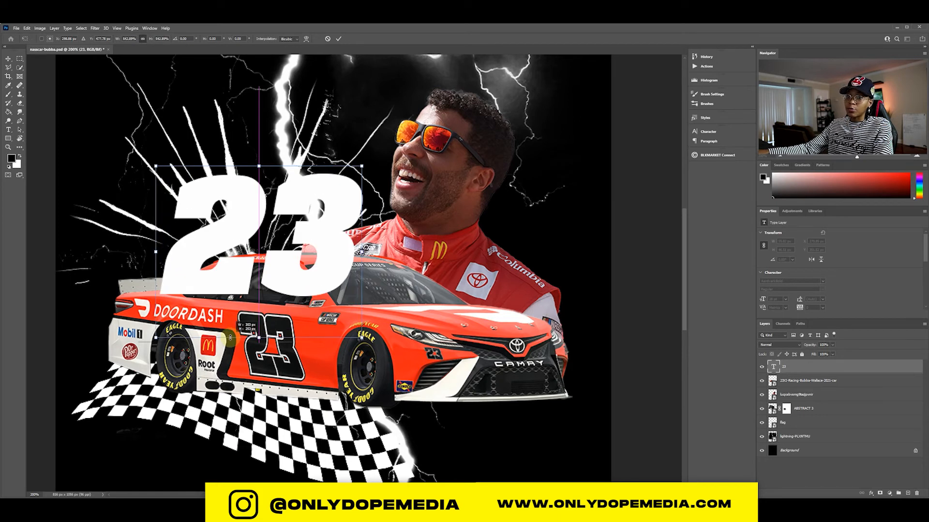
pyautogui.moveTo(229, 337); pyautogui.dragTo(224, 315)
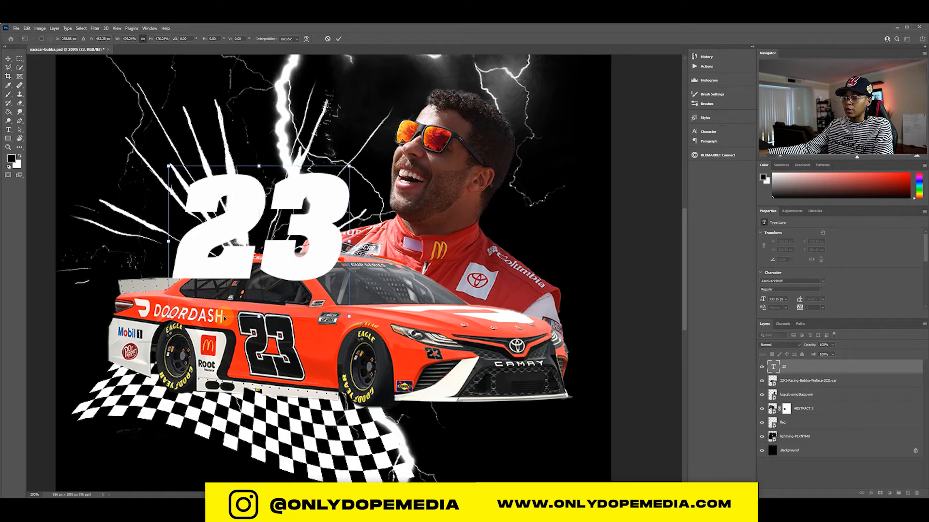
pyautogui.press('Return')
pyautogui.moveTo(237, 200); pyautogui.dragTo(232, 173)
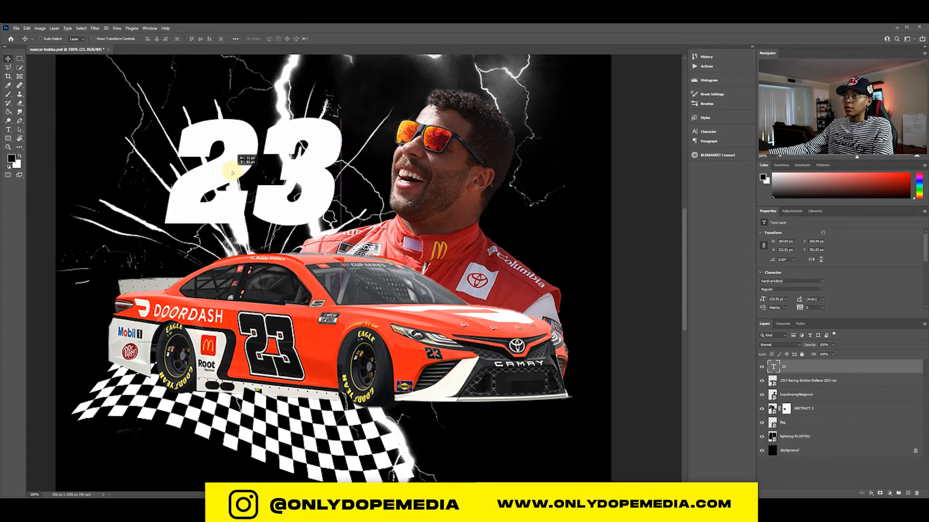
pyautogui.moveTo(232, 173); pyautogui.dragTo(233, 173)
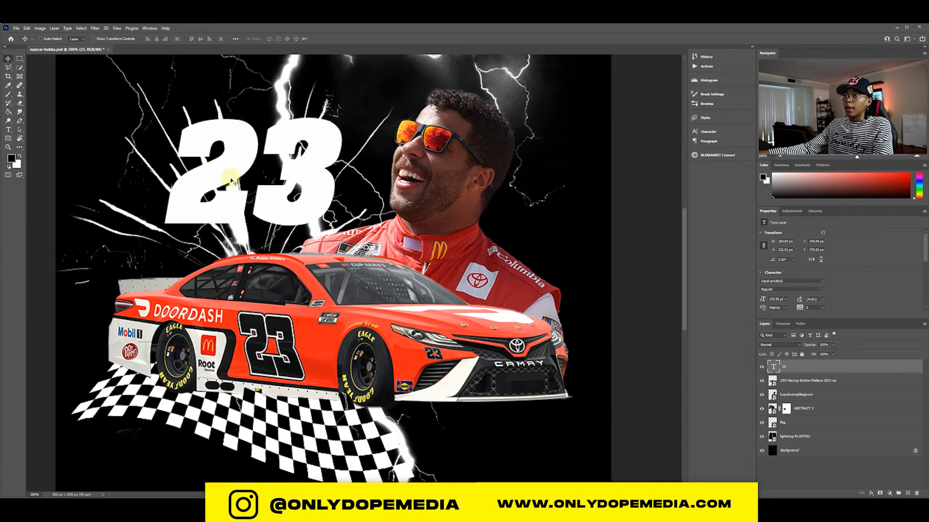
# - Try presets from ODM-TEXT STYLES VOL 2 on the 23 text and apply the white-to-blue one with a thin red outline
pyautogui.click(706, 120)
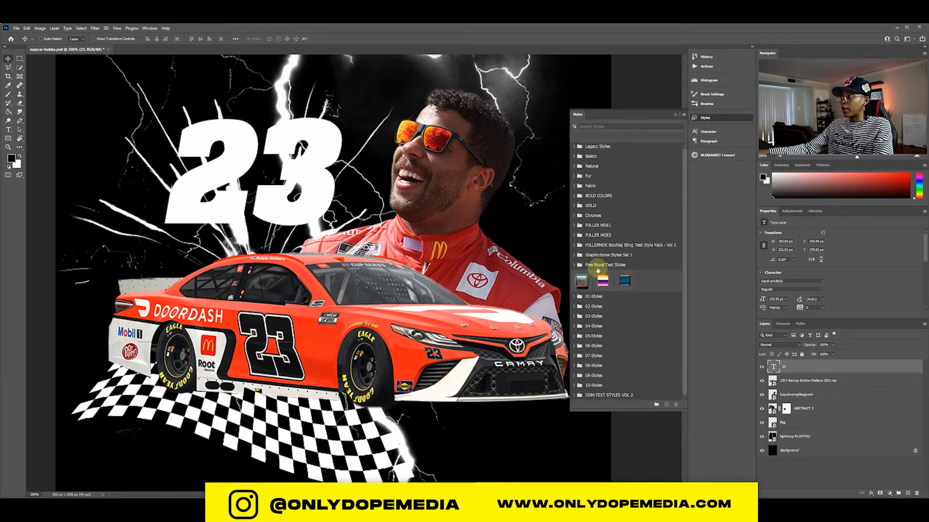
pyautogui.click(575, 395)
pyautogui.scroll(-3, 633, 283)
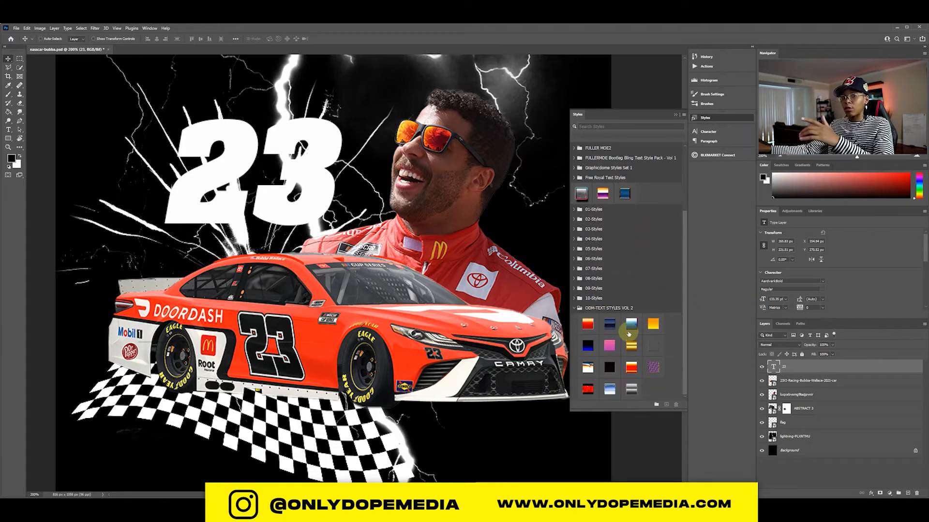
pyautogui.click(588, 326)
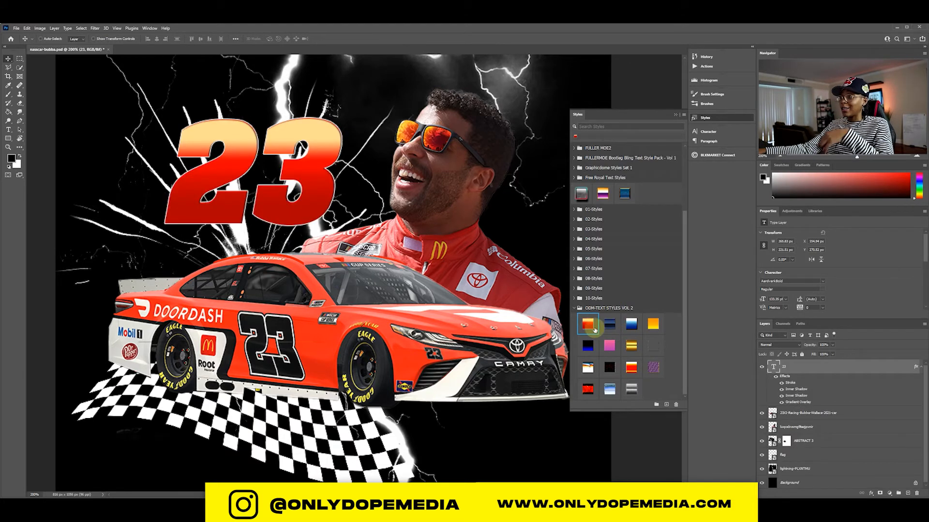
pyautogui.click(609, 328)
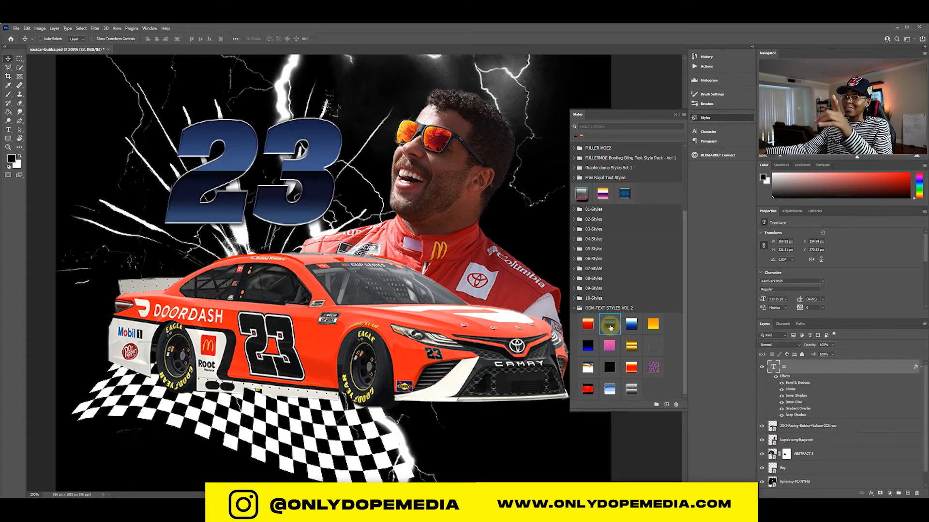
pyautogui.click(630, 327)
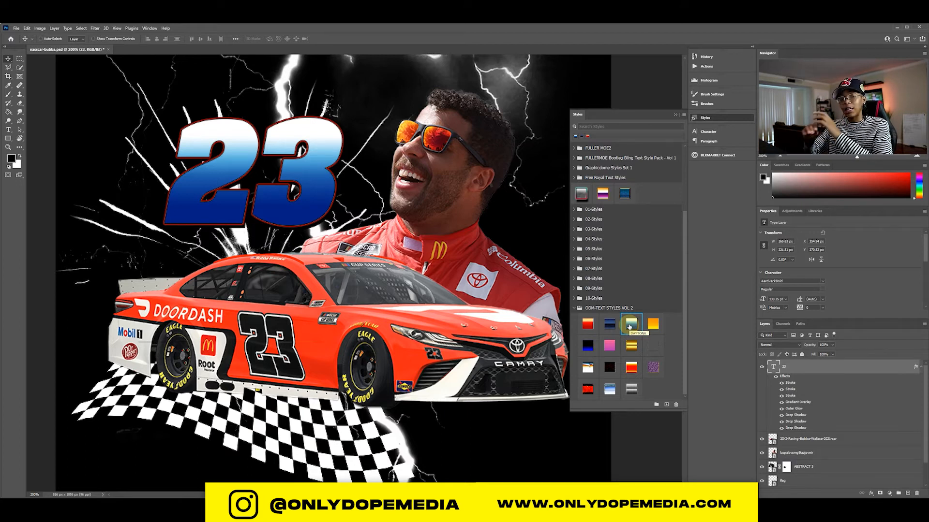
pyautogui.click(920, 368)
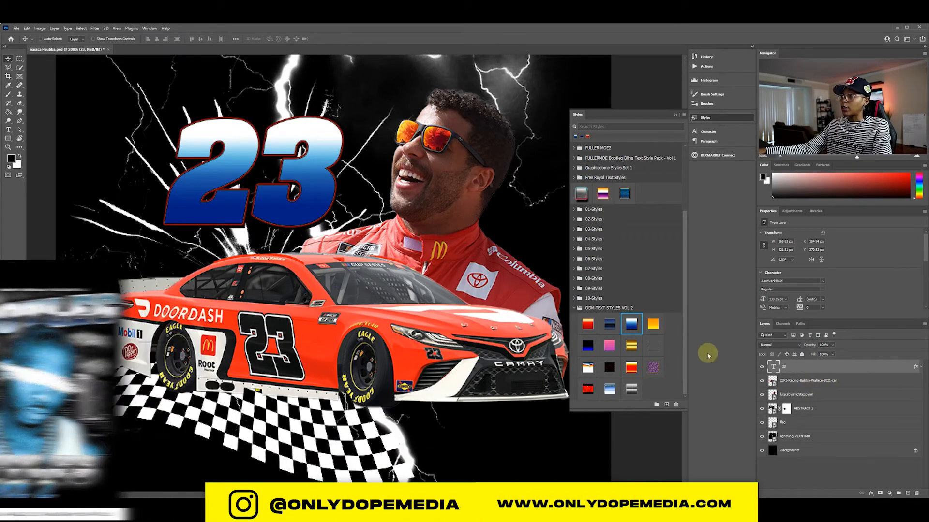
# - Compare further text style presets, keep the white-to-blue one, and nudge the 23 slightly toward the driver
pyautogui.click(629, 390)
pyautogui.moveTo(293, 188); pyautogui.dragTo(299, 188)
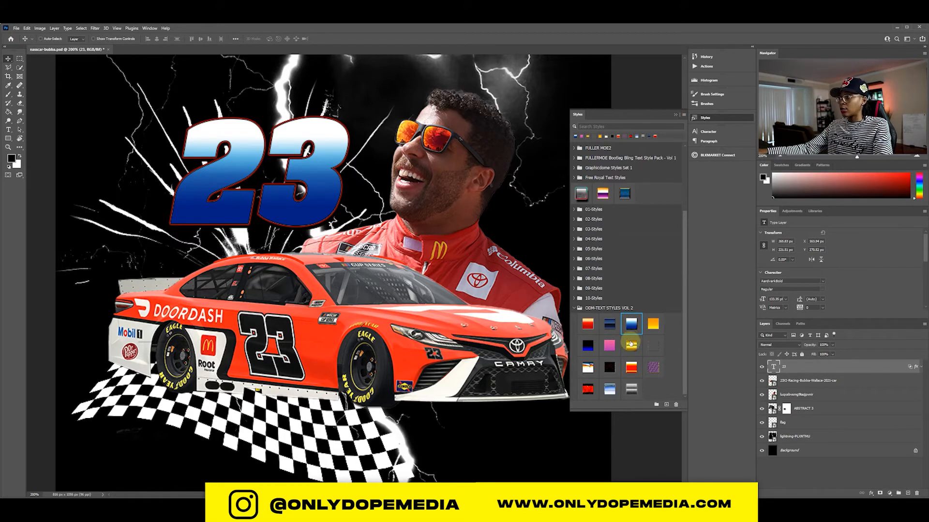
pyautogui.click(675, 116)
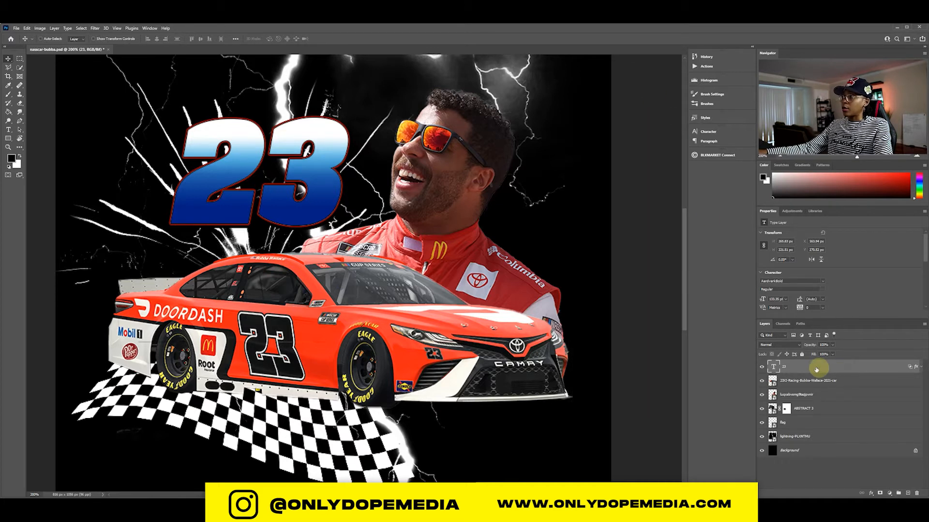
# - In the 23 text's gradient overlay, change the dark blue stop to bright yellow fffc00, starting from the tire lettering's color
pyautogui.doubleClick(849, 366)
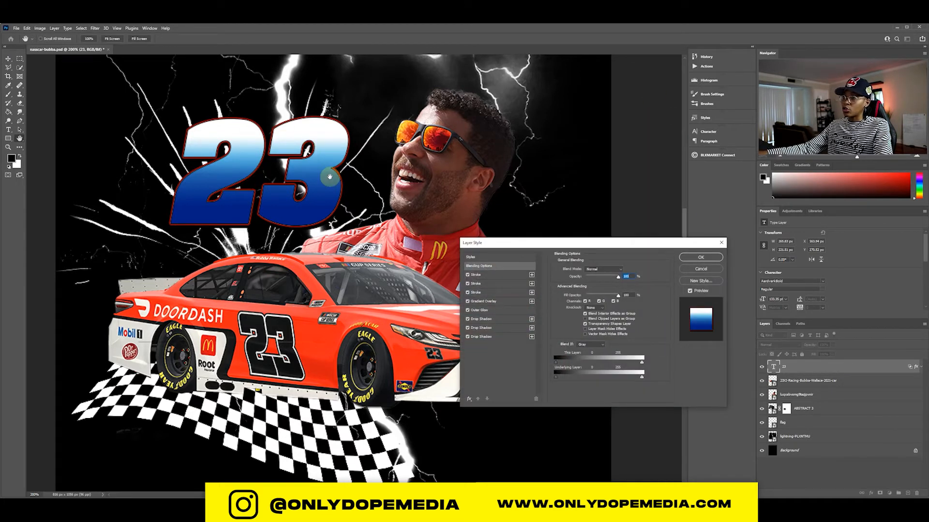
pyautogui.click(482, 303)
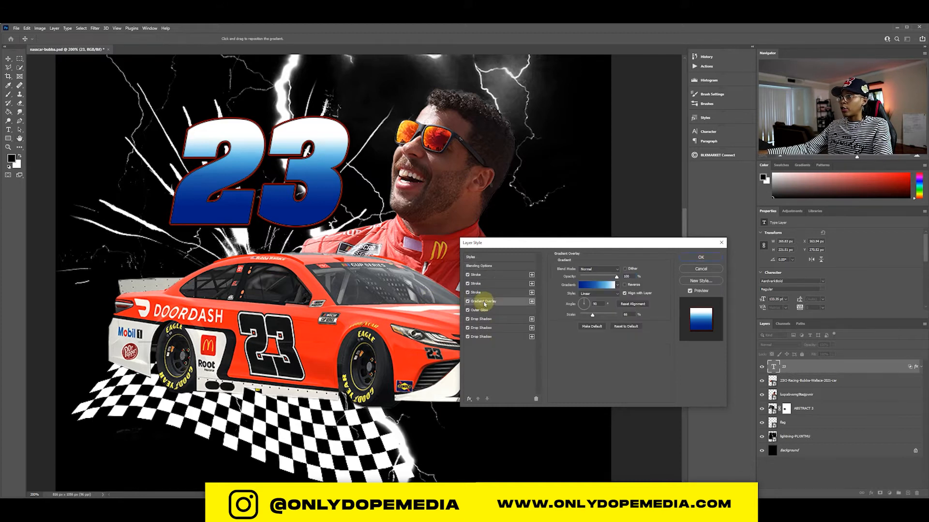
pyautogui.click(600, 286)
pyautogui.click(411, 343)
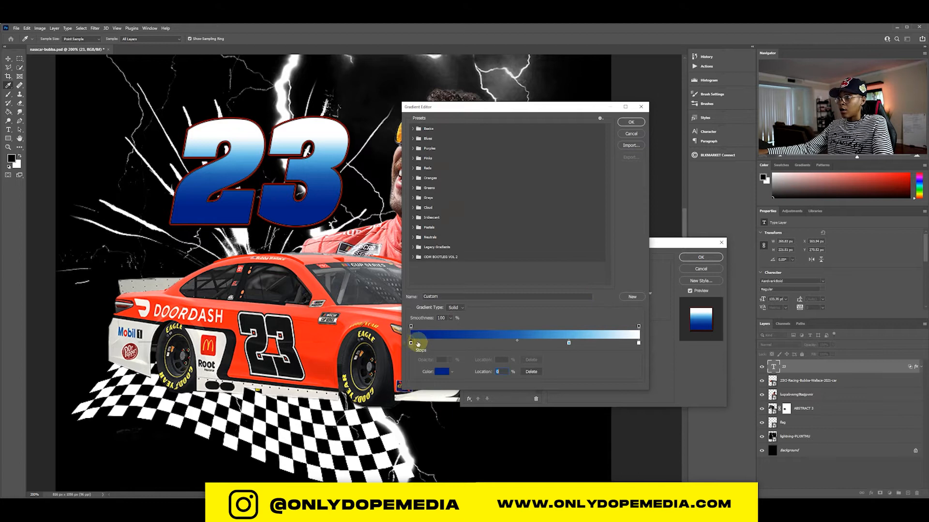
pyautogui.click(438, 371)
pyautogui.click(329, 343)
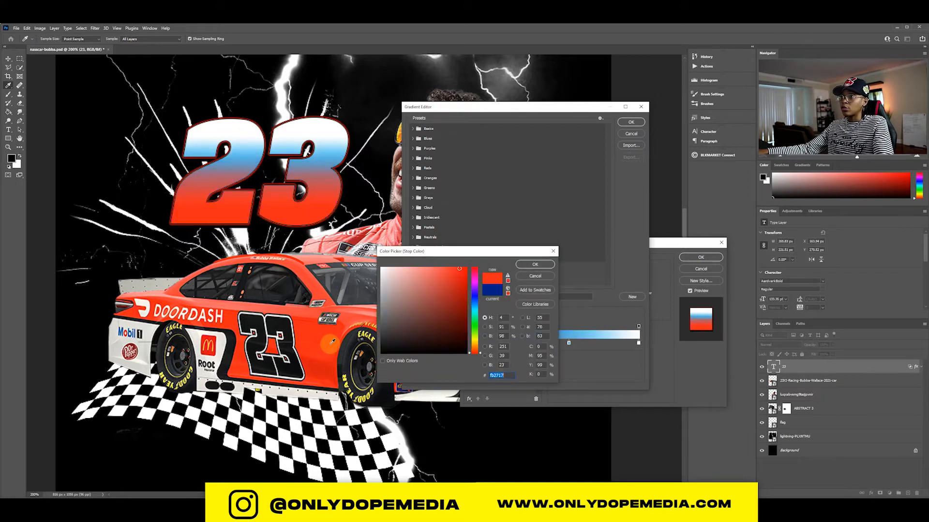
pyautogui.click(467, 268)
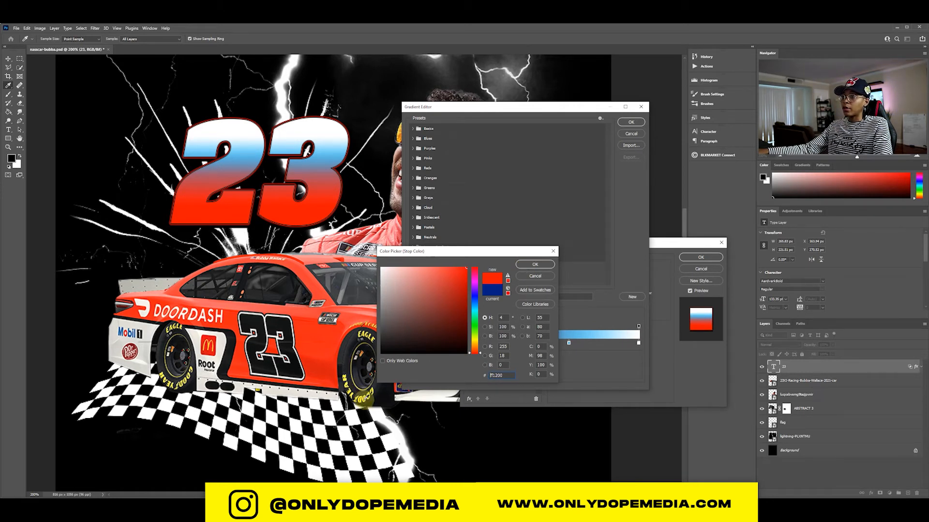
pyautogui.click(366, 400)
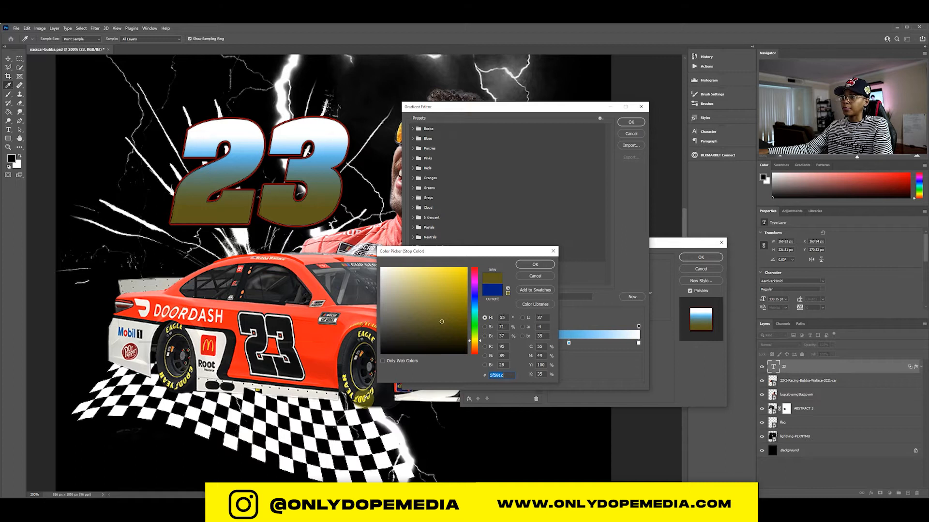
pyautogui.click(366, 397)
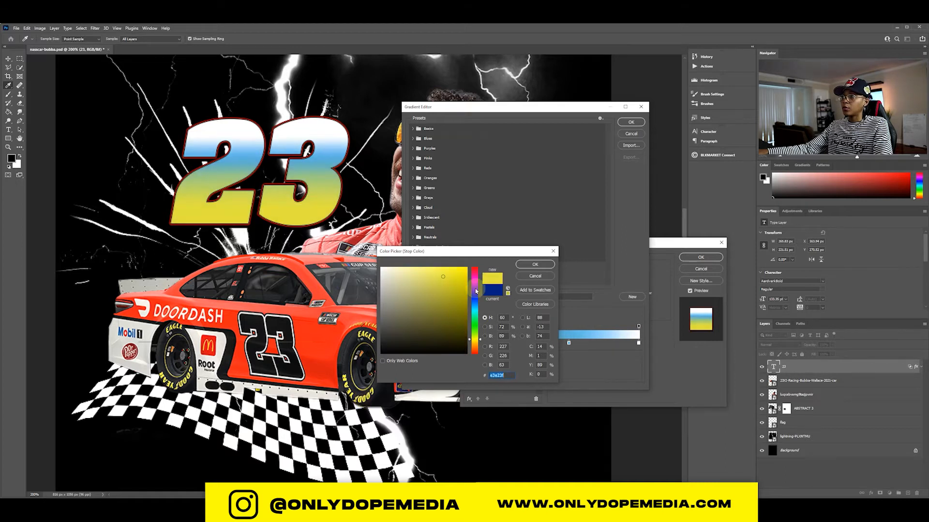
pyautogui.moveTo(467, 282); pyautogui.dragTo(467, 266)
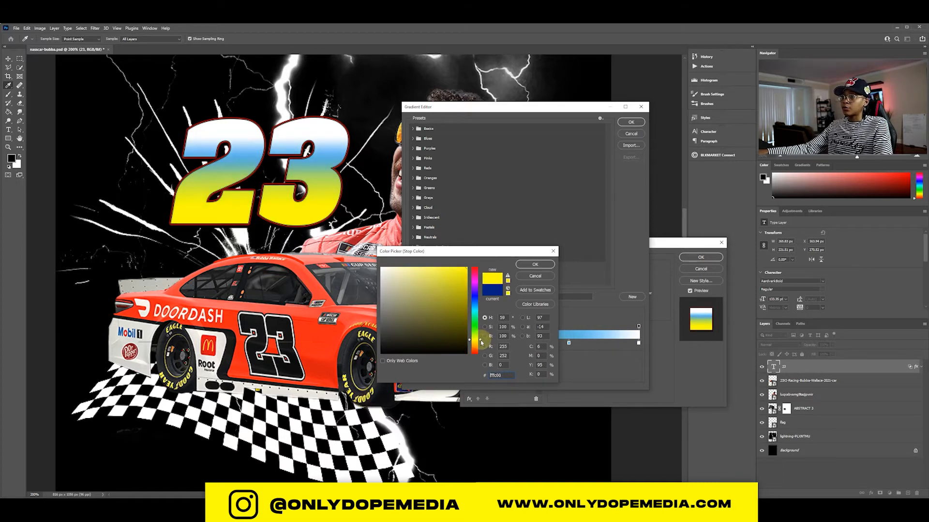
pyautogui.click(528, 264)
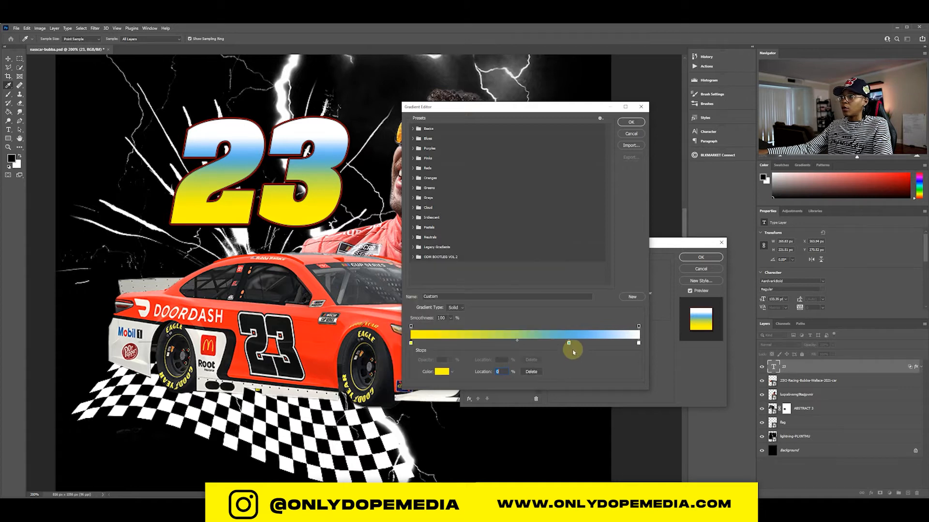
# - Change the light blue middle stop of the 23's gradient to soft yellow dddb5d and accept the gradient
pyautogui.click(569, 343)
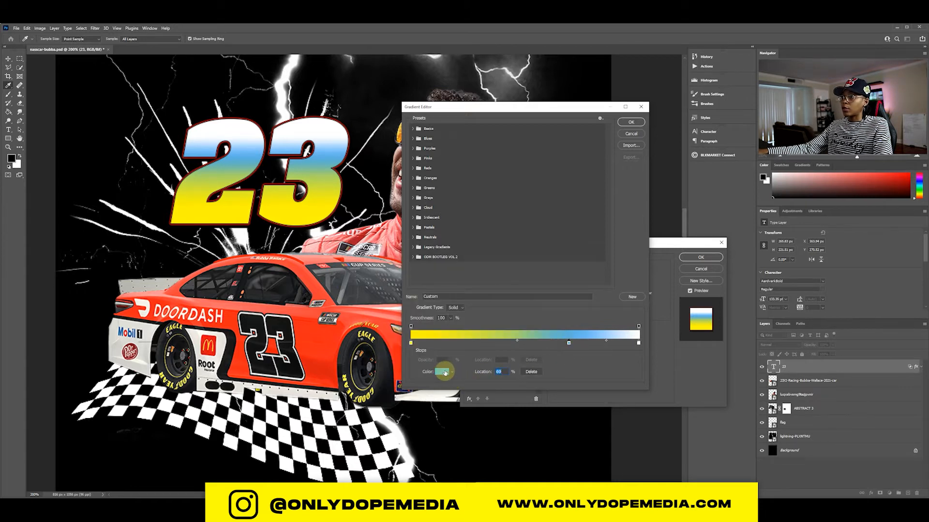
pyautogui.click(441, 371)
pyautogui.moveTo(477, 327); pyautogui.dragTo(478, 341)
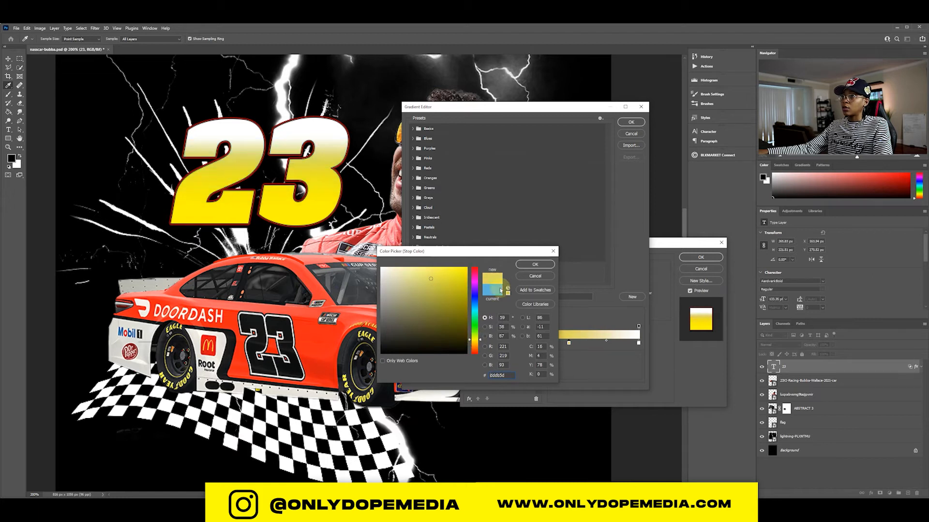
pyautogui.click(521, 265)
pyautogui.click(631, 123)
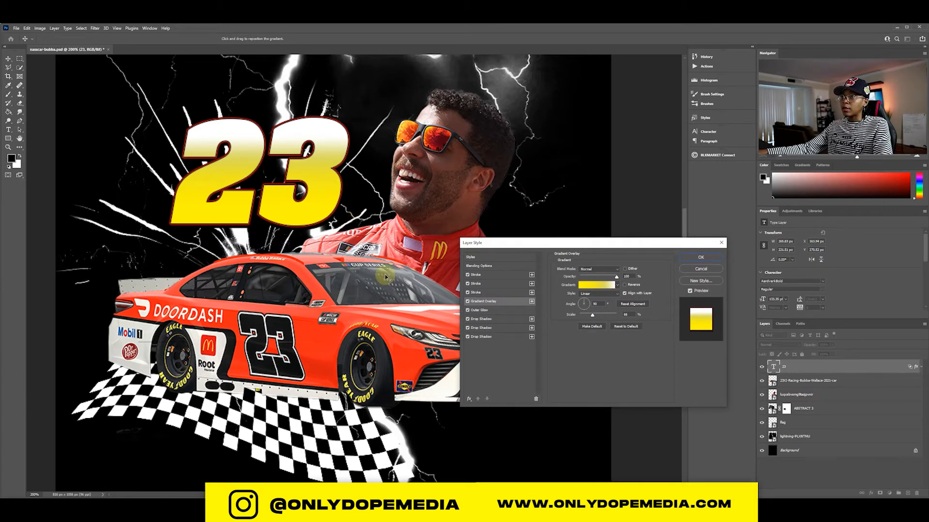
# - Set the size of the 23 text's third stroke to 4 px
pyautogui.click(482, 292)
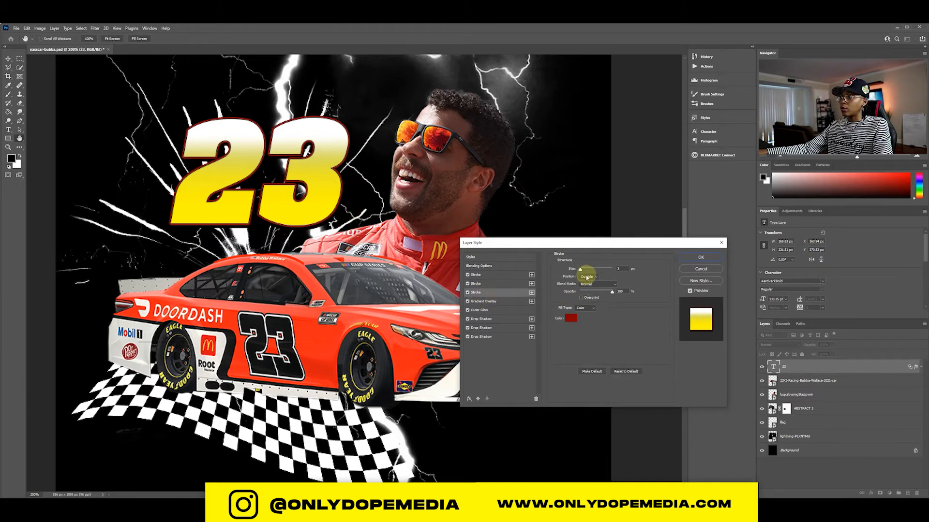
pyautogui.doubleClick(620, 268)
pyautogui.write('5')
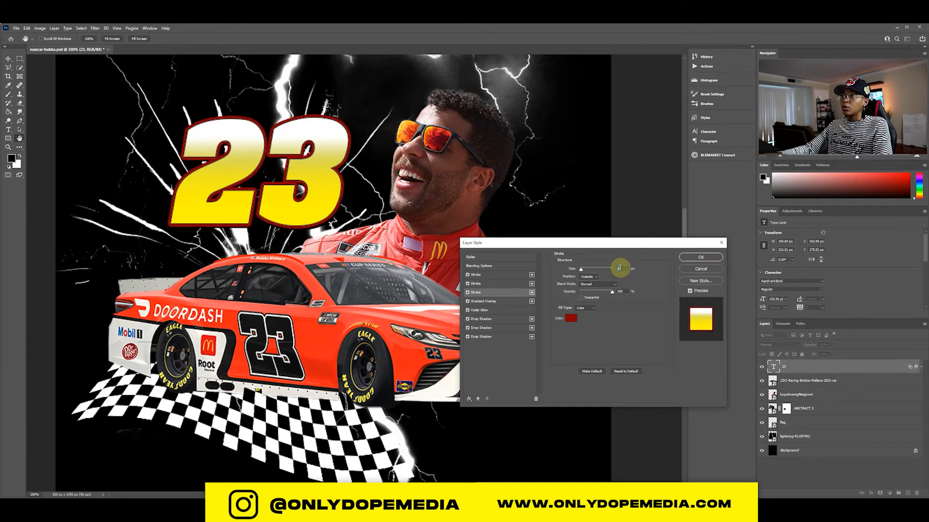
pyautogui.press('Down')
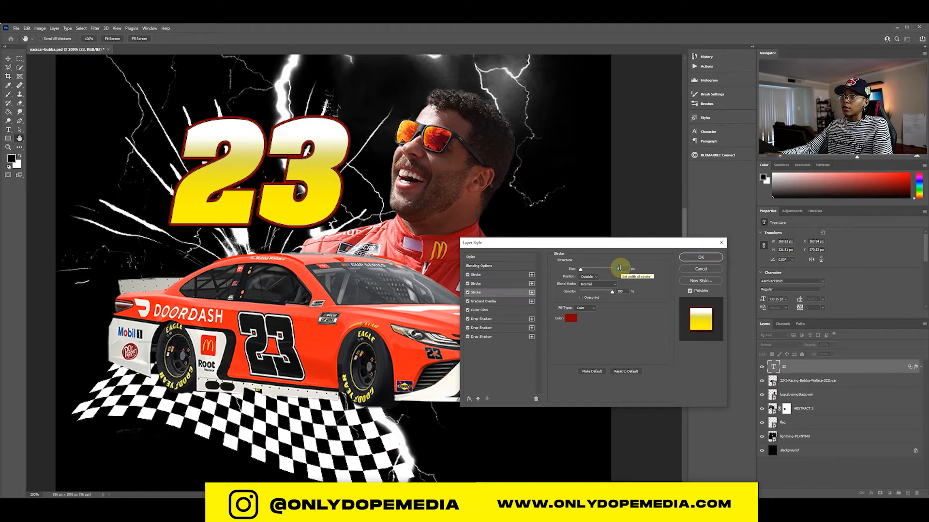
# - Recolor the 23's third stroke with bright red ff2618 sampled from the car body, apply the style, and nudge the 23 slightly away from the driver
pyautogui.click(570, 318)
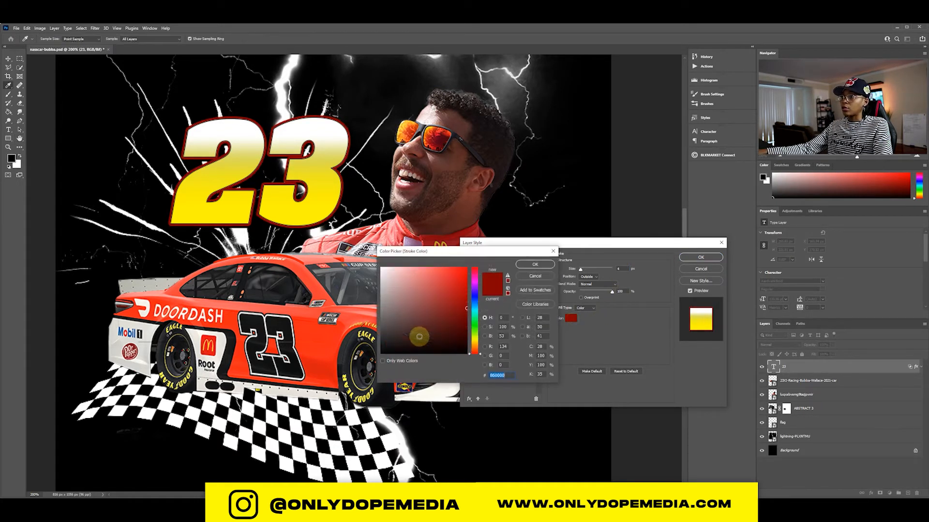
pyautogui.click(320, 332)
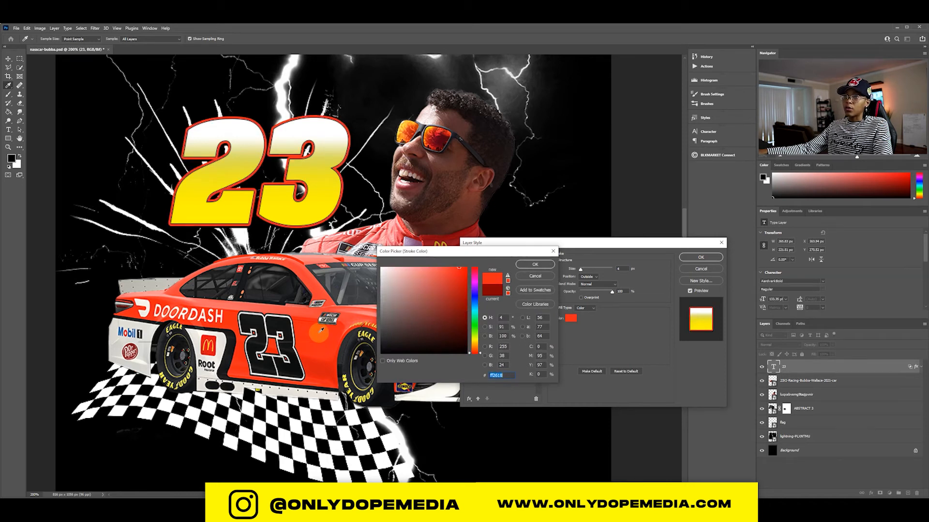
pyautogui.click(536, 265)
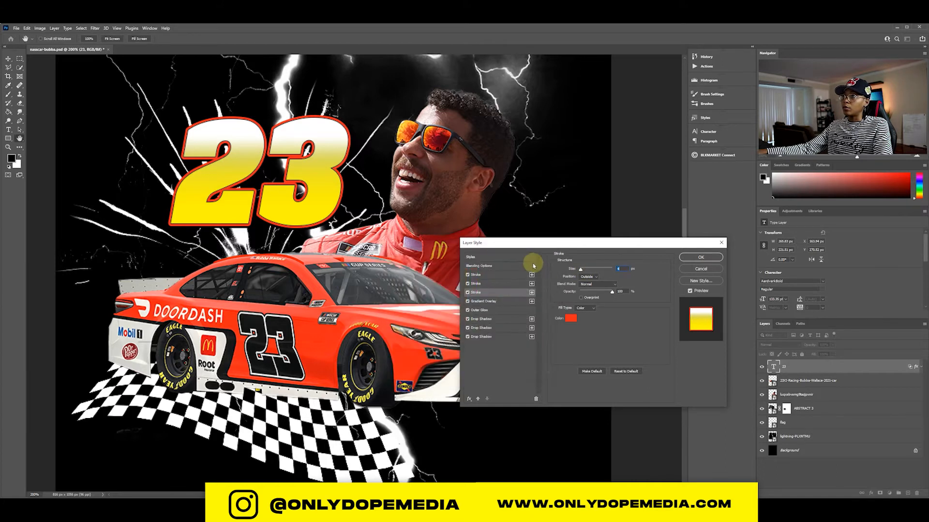
pyautogui.click(701, 257)
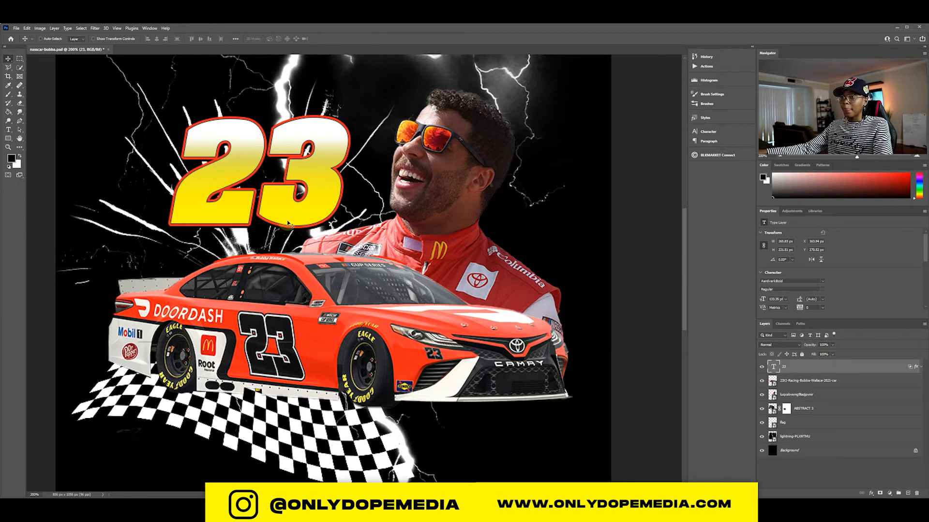
pyautogui.moveTo(285, 221)
pyautogui.mouseDown()
pyautogui.moveTo(292, 235)
pyautogui.moveTo(279, 217)
pyautogui.mouseUp()
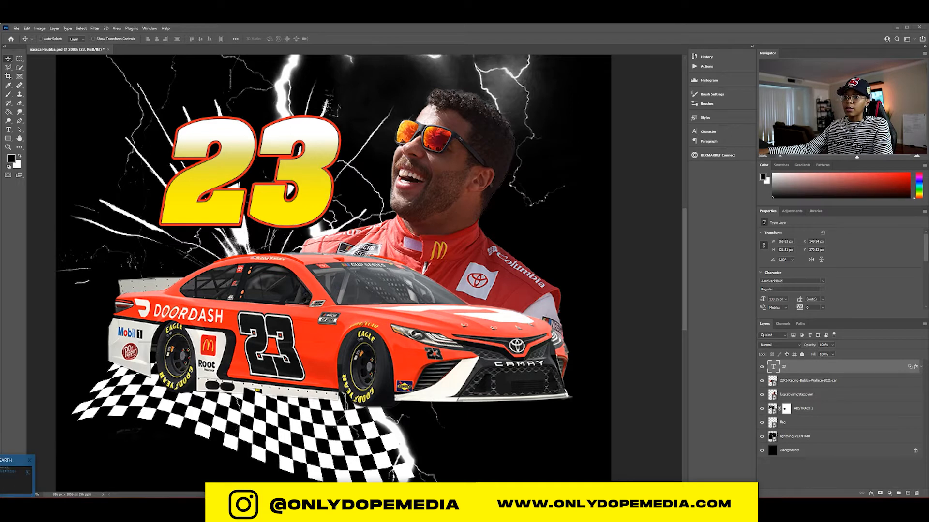
# - Paste the driver's signature image into the poster, invert it to white on black, and rasterize its layer
pyautogui.hotkey('ctrl', 'v')
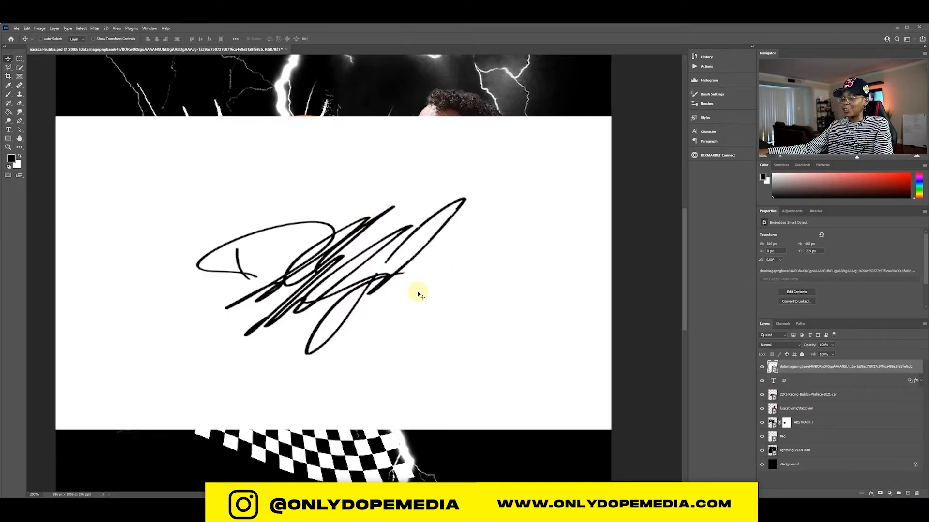
pyautogui.hotkey('ctrl', 'i')
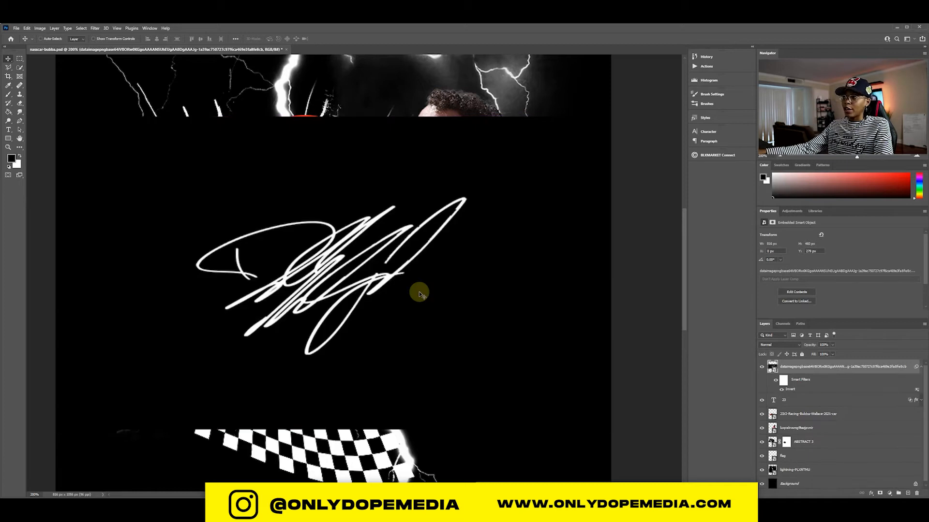
pyautogui.rightClick(801, 369)
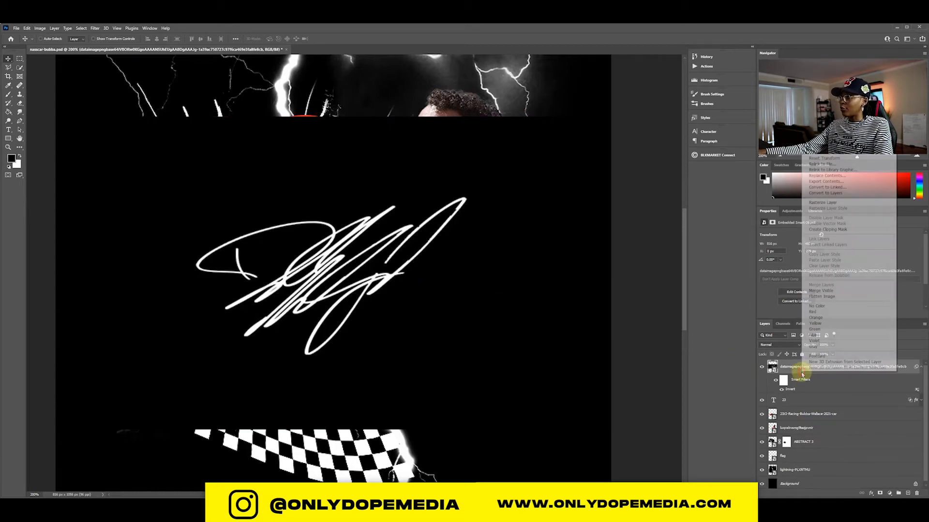
pyautogui.click(830, 203)
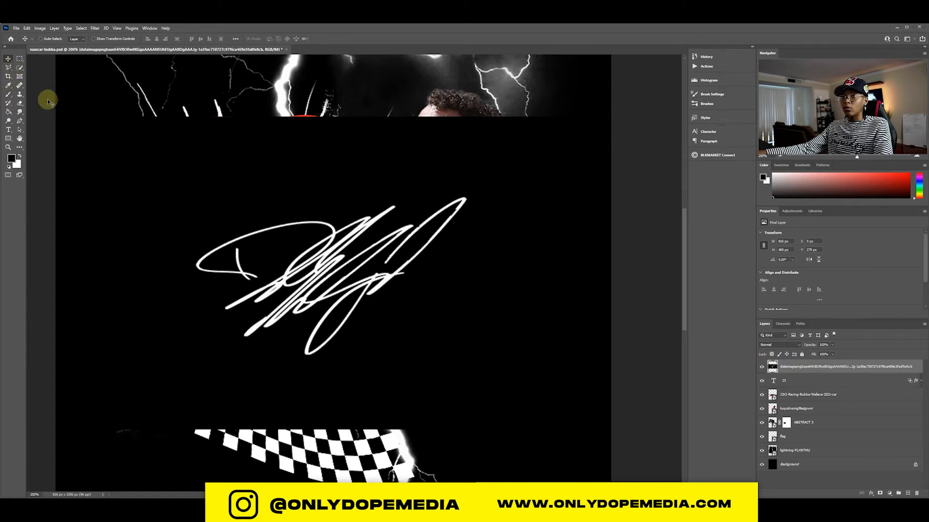
# - Remove the signature's black background using a Color Range selection with fuzziness 185, and deselect
pyautogui.click(81, 28)
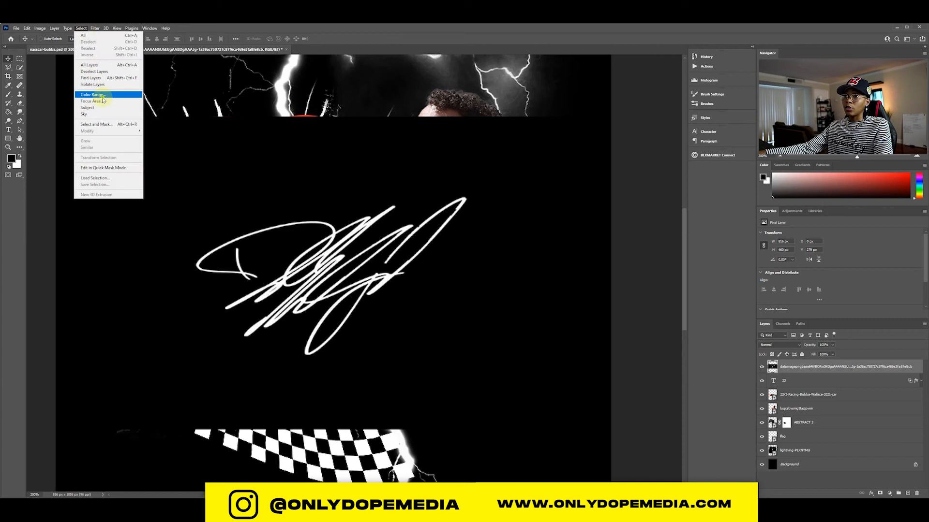
pyautogui.click(93, 95)
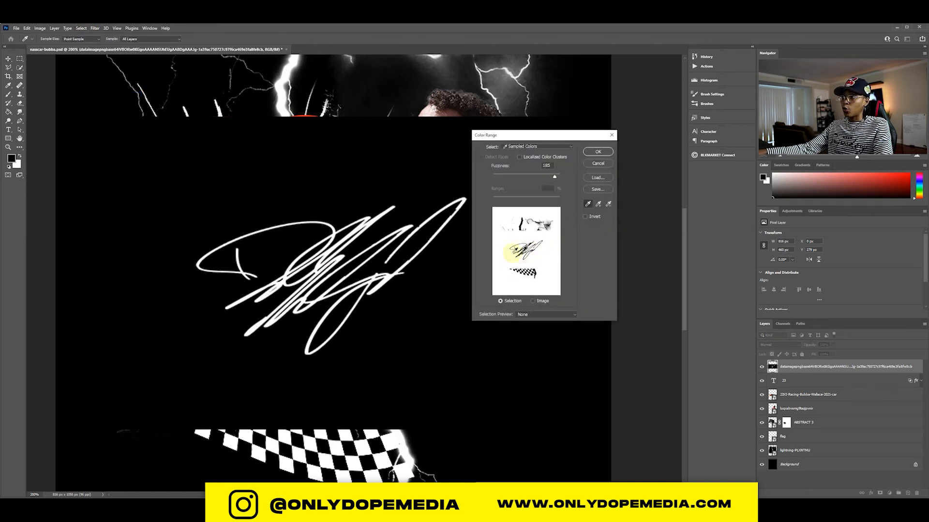
pyautogui.click(591, 152)
pyautogui.press('Delete')
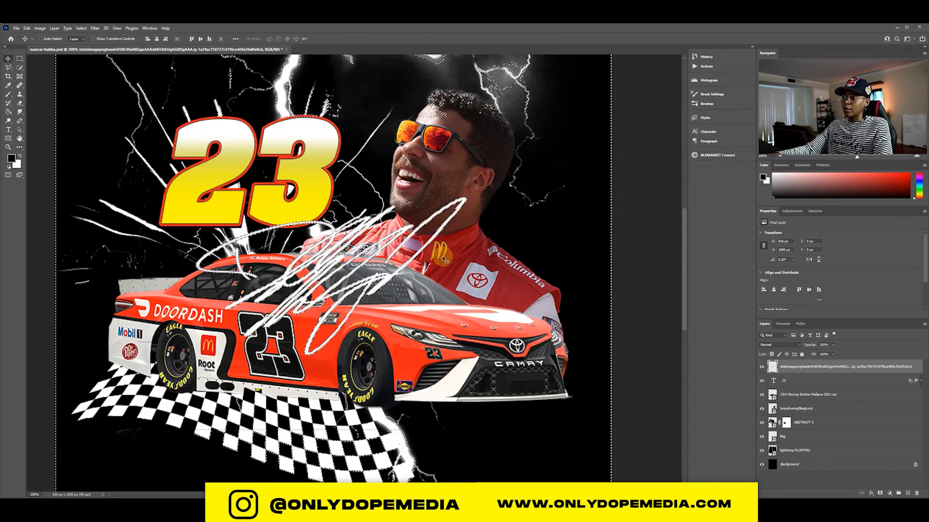
pyautogui.hotkey('ctrl', 'd')
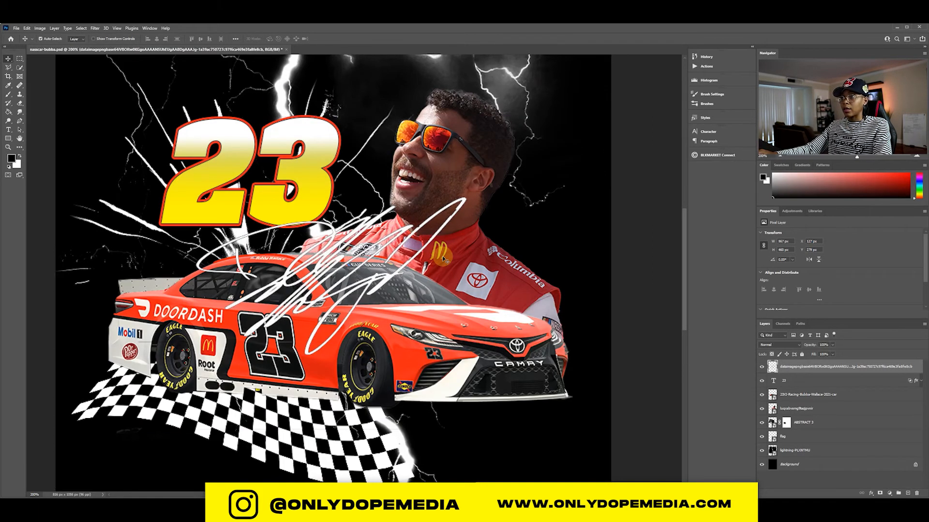
# - Scale the white signature down to about the width of the 23 and position it across the number
pyautogui.moveTo(304, 285)
pyautogui.mouseDown()
pyautogui.moveTo(228, 233)
pyautogui.moveTo(244, 215)
pyautogui.mouseUp()
pyautogui.moveTo(303, 259)
pyautogui.mouseDown()
pyautogui.moveTo(350, 312)
pyautogui.moveTo(237, 254)
pyautogui.moveTo(278, 317)
pyautogui.moveTo(264, 286)
pyautogui.mouseUp()
pyautogui.moveTo(264, 287)
pyautogui.mouseDown()
pyautogui.moveTo(244, 288)
pyautogui.moveTo(262, 259)
pyautogui.mouseUp()
pyautogui.hotkey('ctrl', 't')
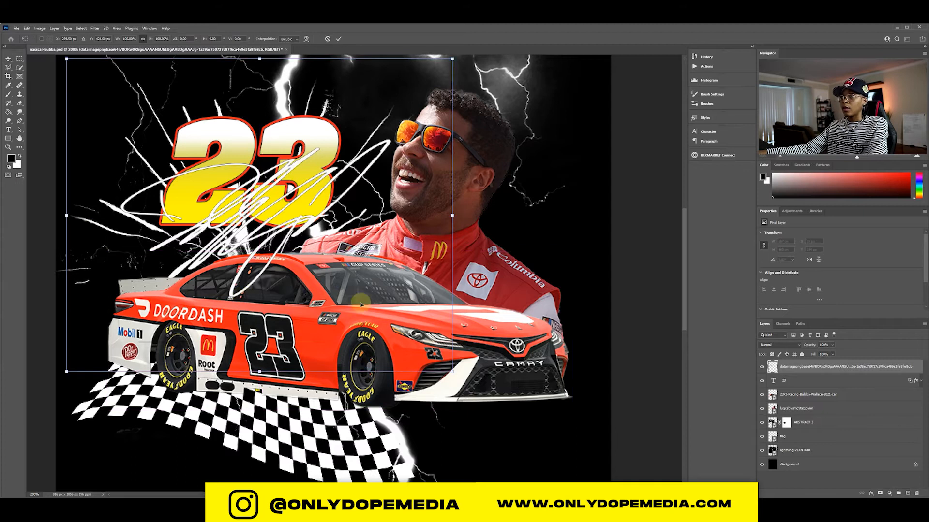
pyautogui.moveTo(453, 217); pyautogui.dragTo(363, 220)
pyautogui.press('Return')
pyautogui.moveTo(243, 227); pyautogui.dragTo(274, 208)
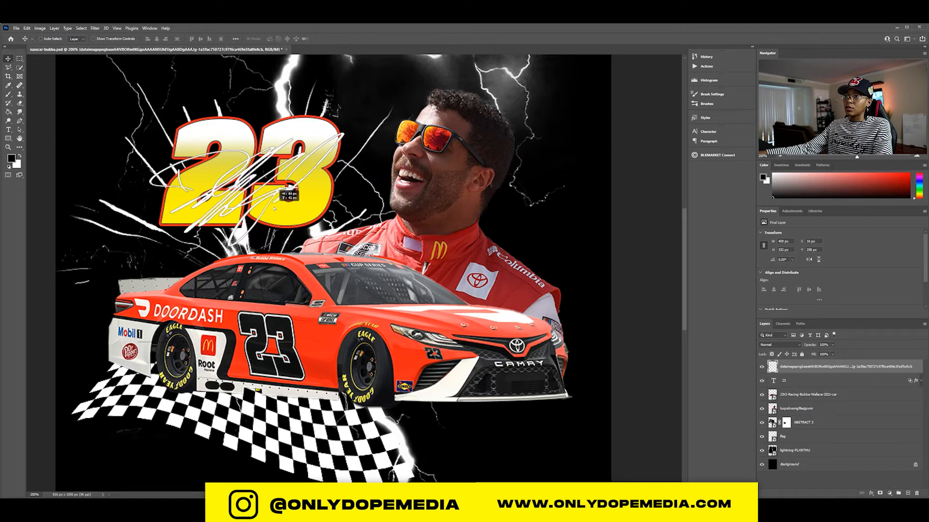
# - Add a color overlay to the signature, starting from the car's orange-red and shifting it to a more saturated red
pyautogui.doubleClick(782, 371)
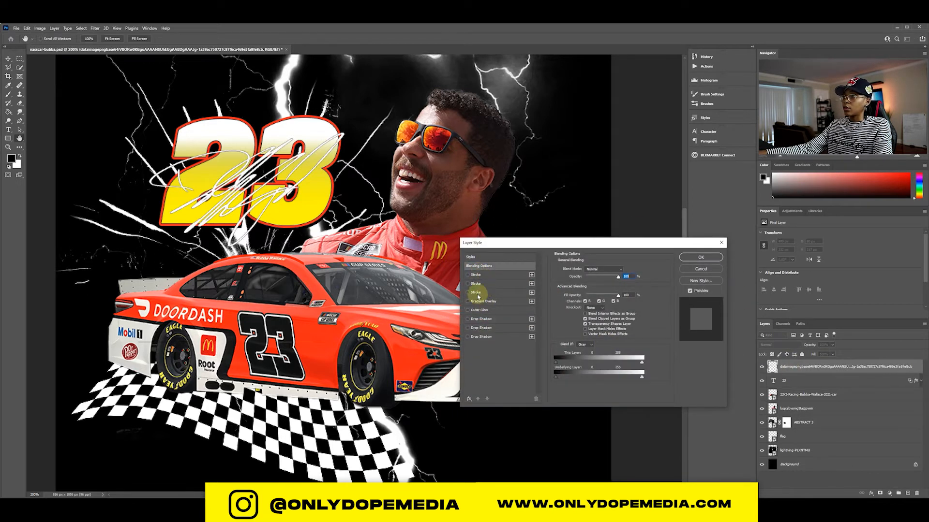
pyautogui.click(469, 399)
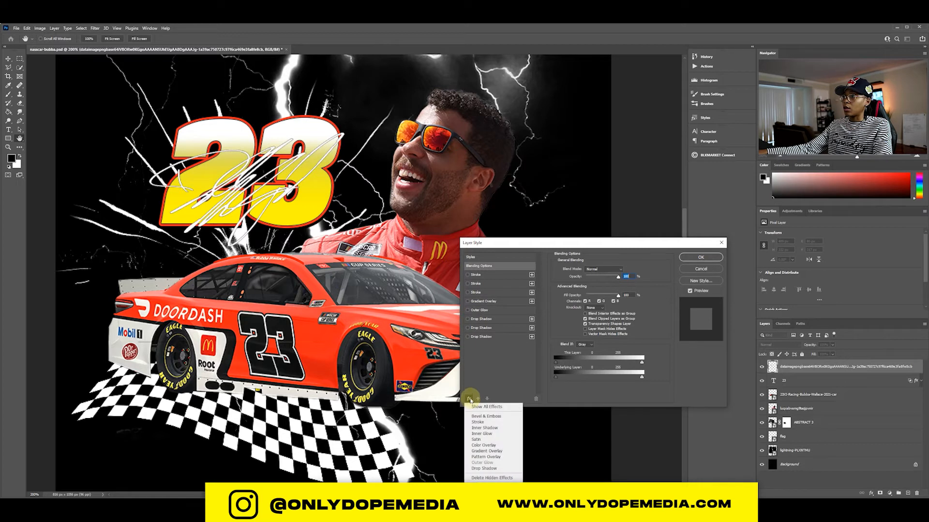
pyautogui.click(487, 445)
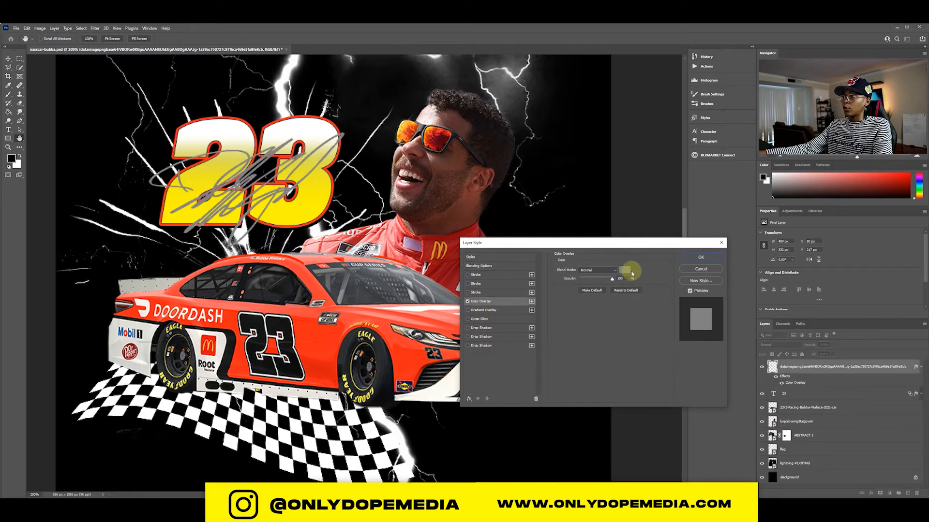
pyautogui.click(623, 270)
pyautogui.click(318, 335)
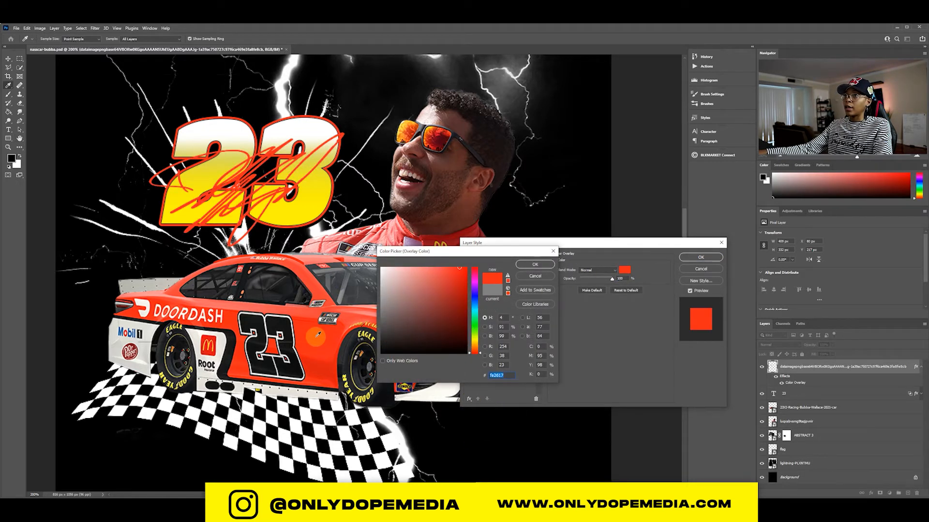
pyautogui.click(465, 269)
pyautogui.click(537, 266)
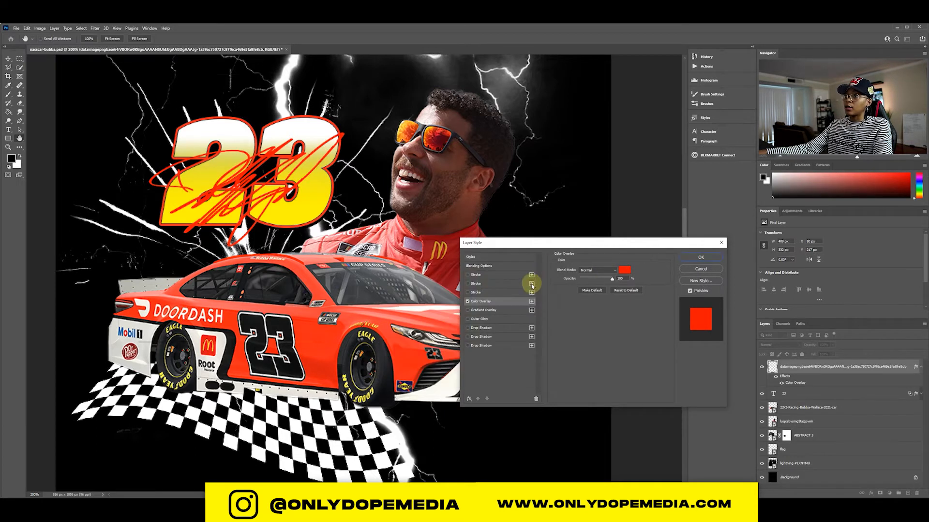
# - Enable an outside stroke on the signature and change its color to black 000000
pyautogui.click(468, 293)
pyautogui.click(483, 293)
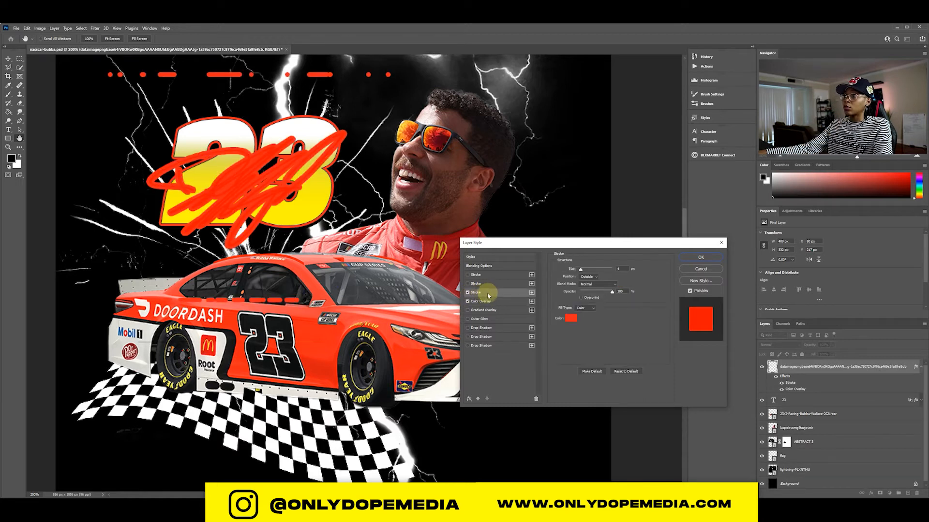
pyautogui.click(571, 319)
pyautogui.moveTo(420, 328); pyautogui.dragTo(522, 384)
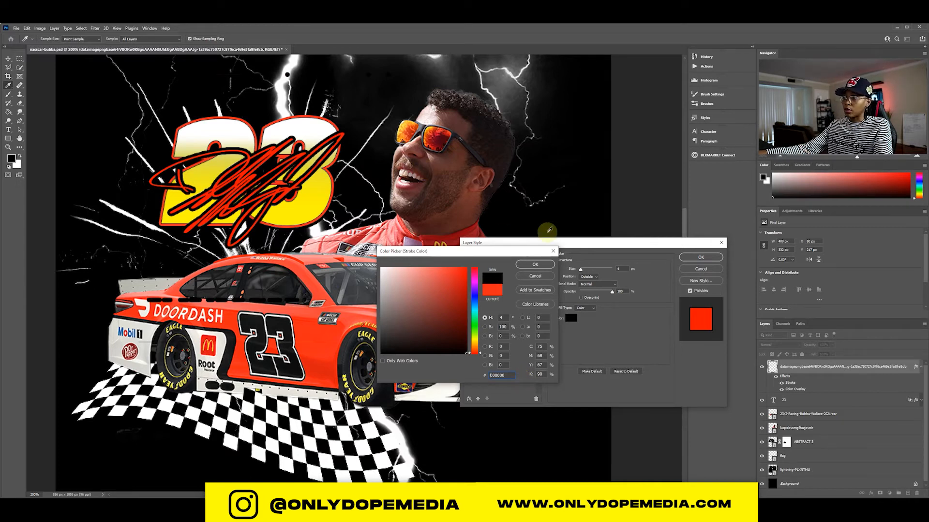
pyautogui.click(535, 264)
# - Compare stroke widths between 1 and 3 px on the signature, settle on 1 px, and apply the style
pyautogui.press('Down')
pyautogui.press('Down')
pyautogui.press('Down')
pyautogui.press('Up')
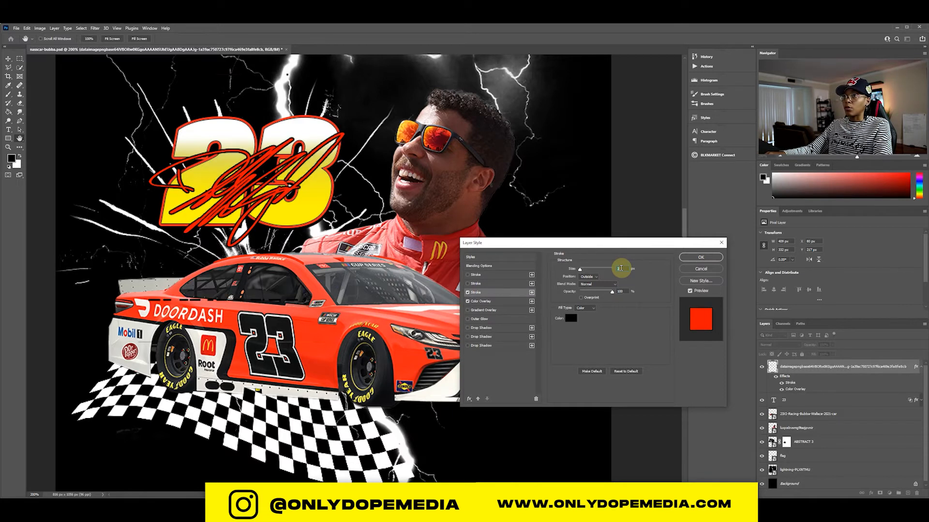
pyautogui.press('Down')
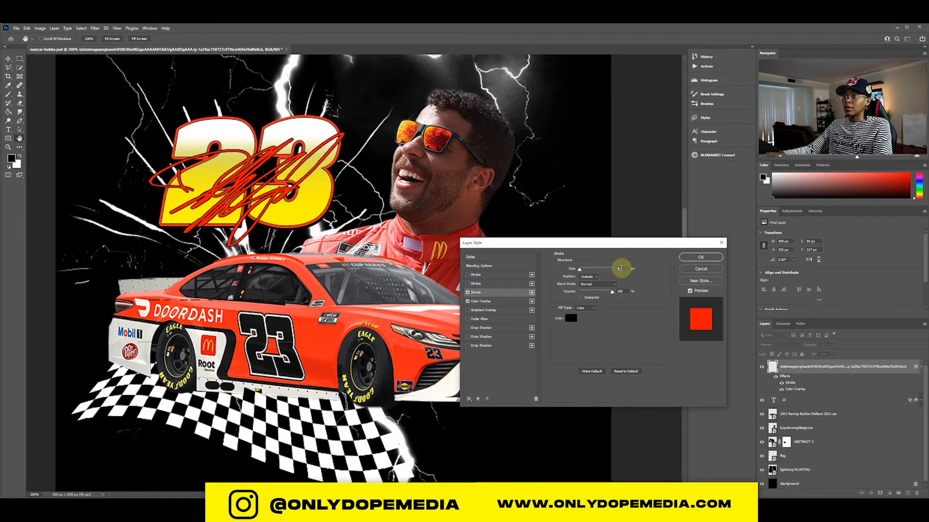
pyautogui.press('Up')
pyautogui.press('Up')
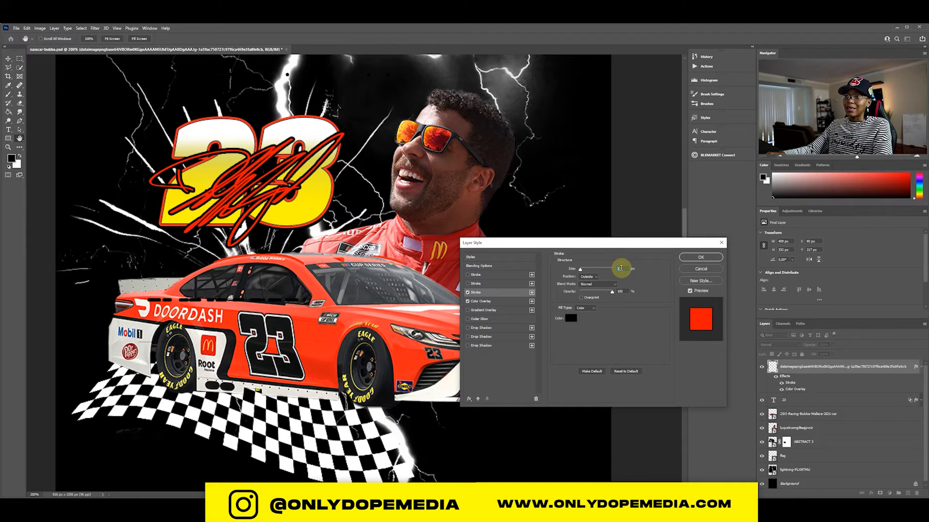
pyautogui.press('Down')
pyautogui.press('Down')
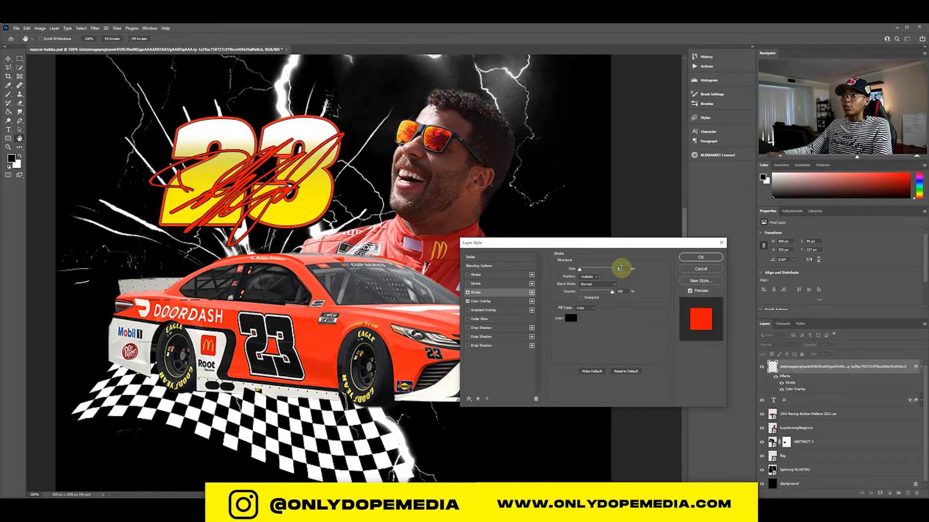
pyautogui.press('Return')
pyautogui.press('v')
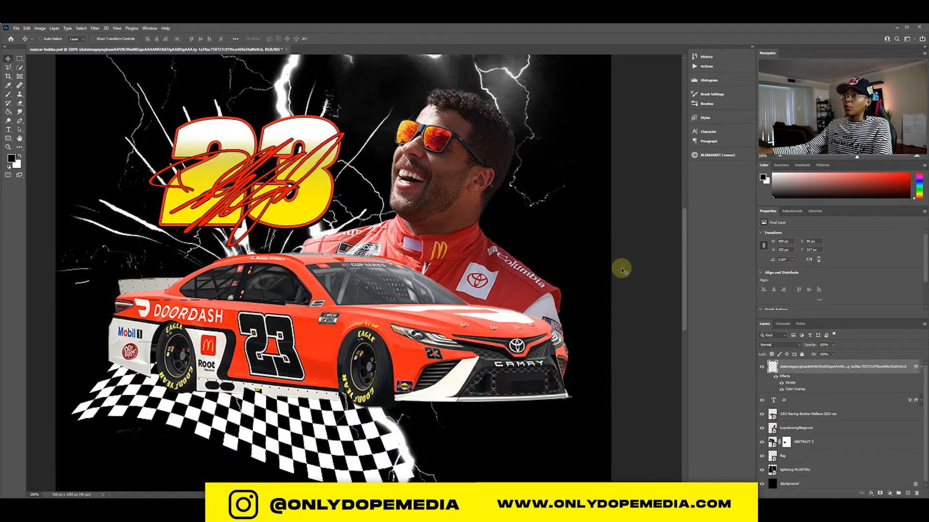
# - Try the signature lower and closer to the driver, and rename its layer as autograph
pyautogui.moveTo(251, 196)
pyautogui.mouseDown()
pyautogui.moveTo(266, 141)
pyautogui.moveTo(264, 155)
pyautogui.moveTo(317, 242)
pyautogui.moveTo(313, 226)
pyautogui.mouseUp()
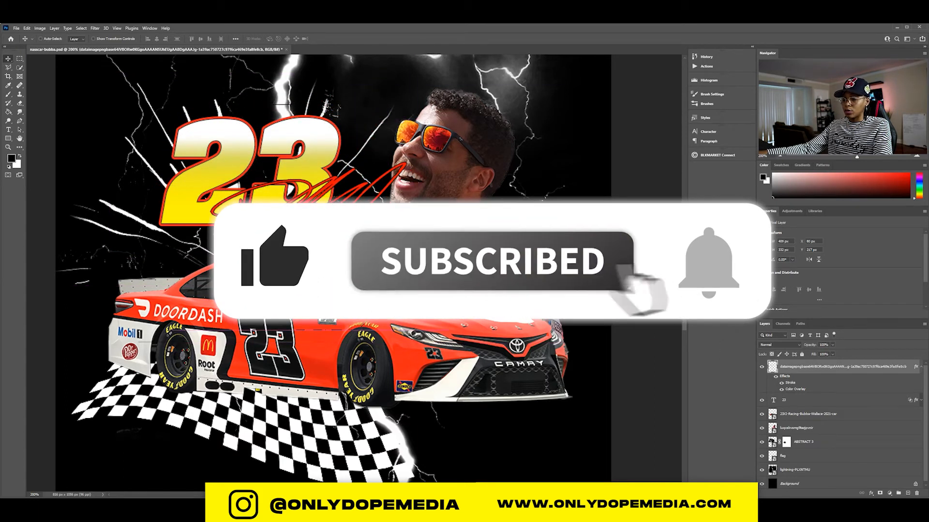
pyautogui.click(19, 59)
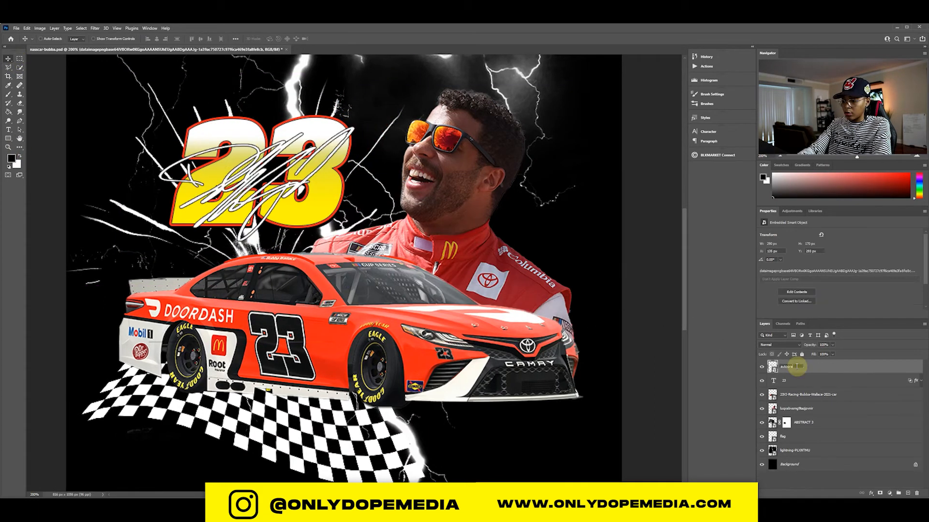
pyautogui.press('Return')
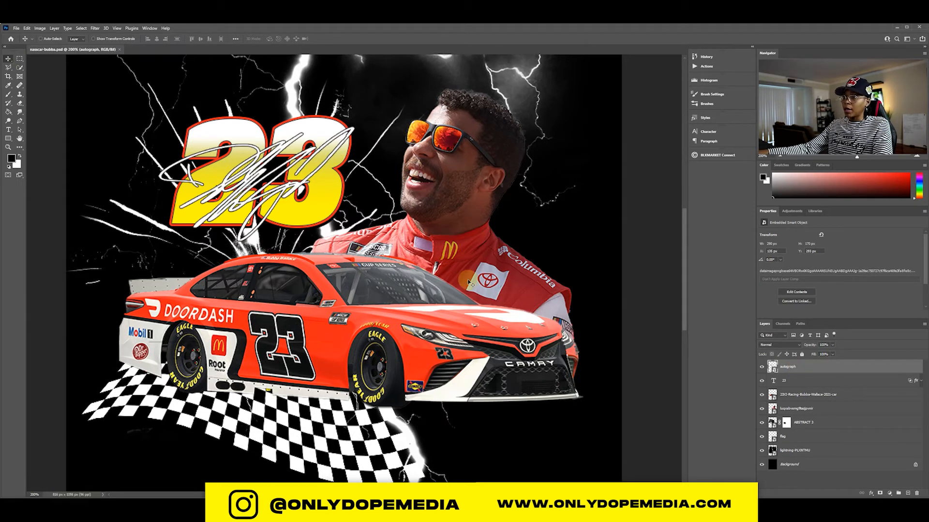
# - Add a text line reading CHAMPION beneath the checkered flag
pyautogui.hotkey('ctrl', '-')
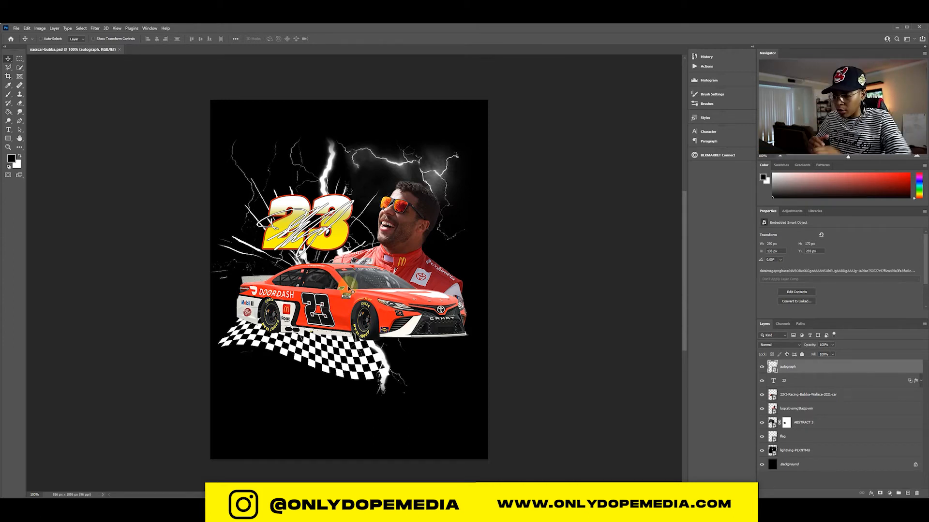
pyautogui.press('t')
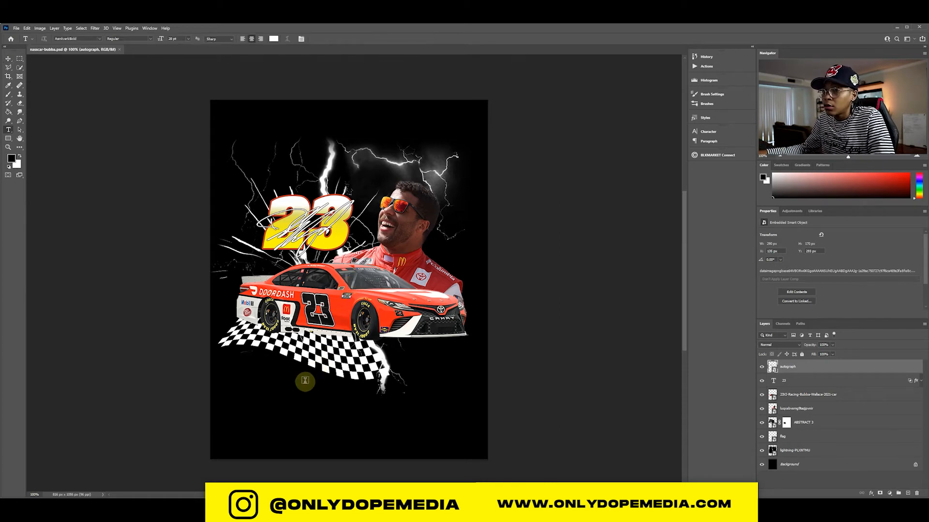
pyautogui.click(280, 390)
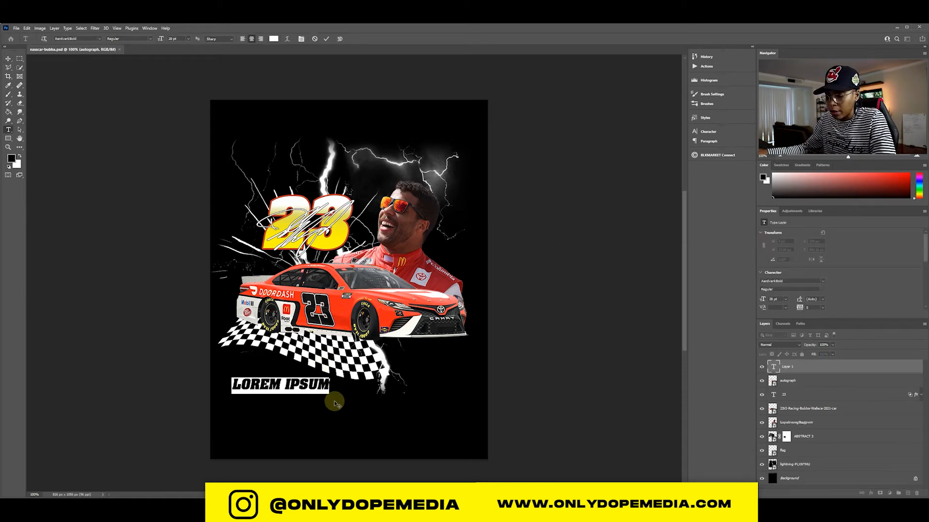
pyautogui.write('CHAMPION')
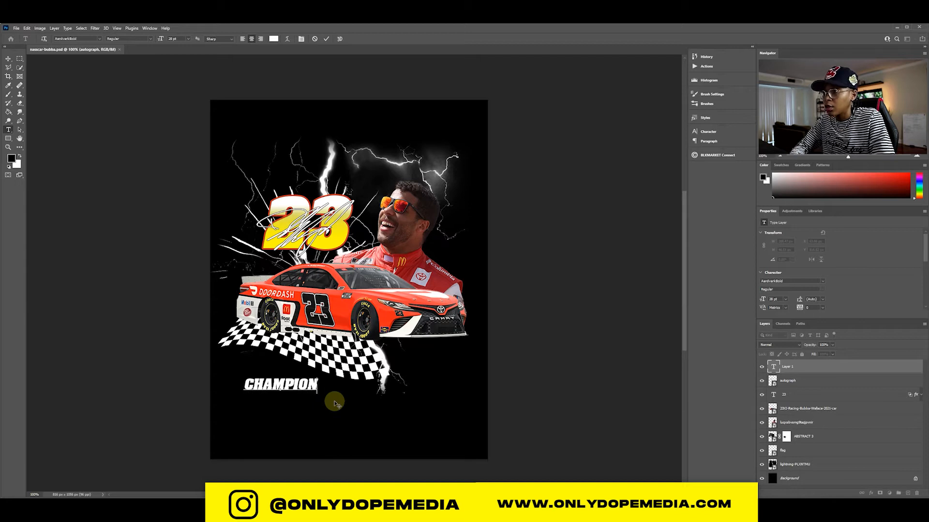
# - Set the new text's font to Mistral Normal and replace its wording with Bubba Wallace
pyautogui.doubleClick(294, 385)
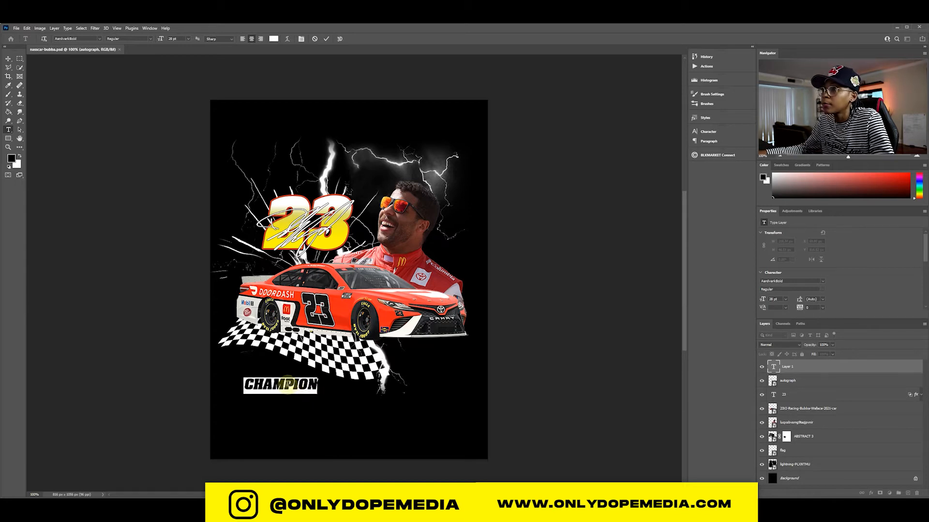
pyautogui.click(100, 41)
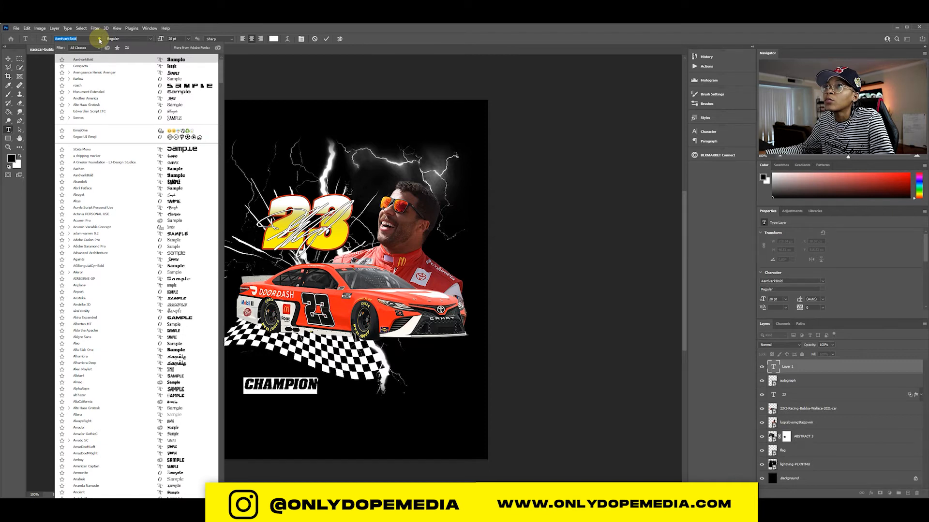
pyautogui.click(100, 40)
pyautogui.write('mis')
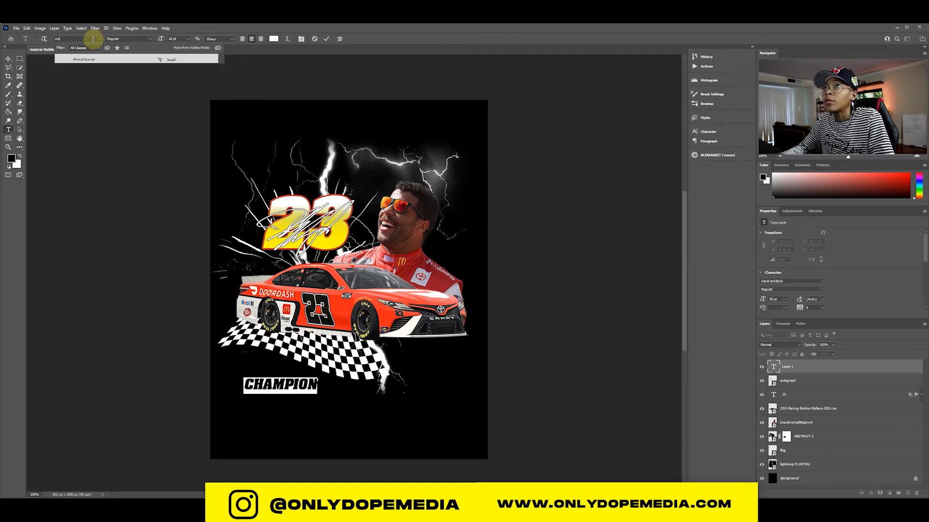
pyautogui.click(97, 59)
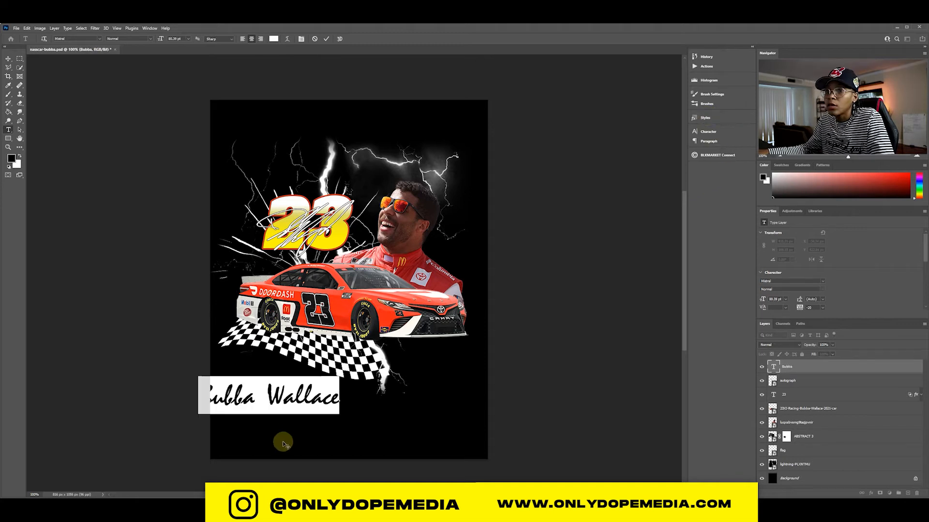
# - Enlarge the name to nearly the full poster width and place it over the flag, just below the car
pyautogui.moveTo(280, 439); pyautogui.dragTo(353, 431)
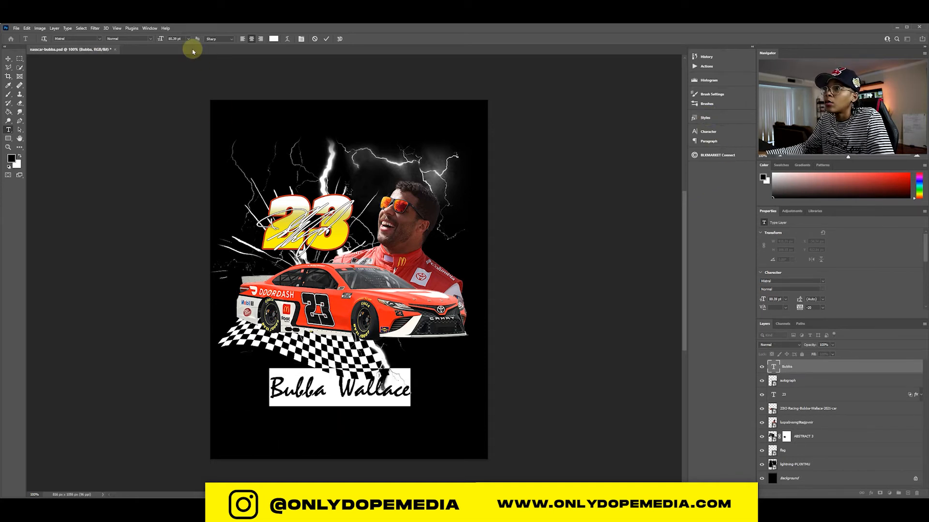
pyautogui.moveTo(161, 37); pyautogui.dragTo(182, 37)
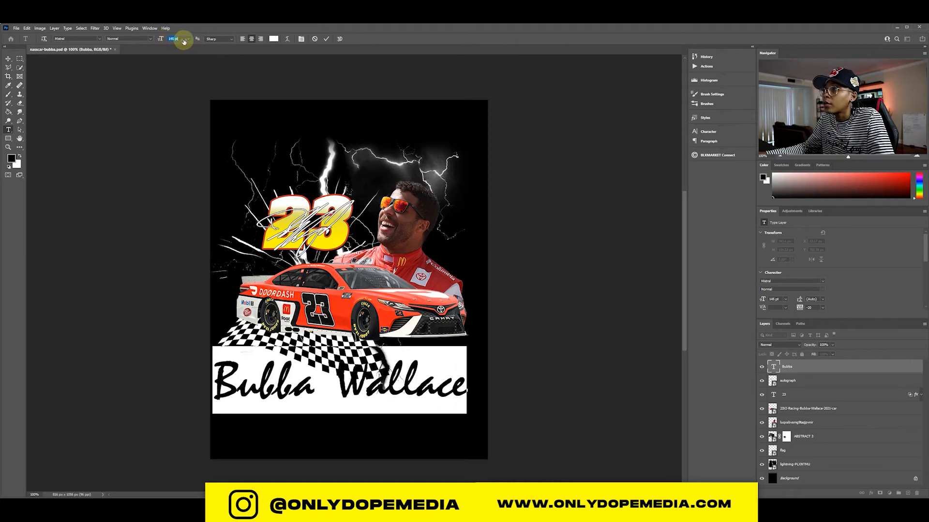
pyautogui.click(9, 58)
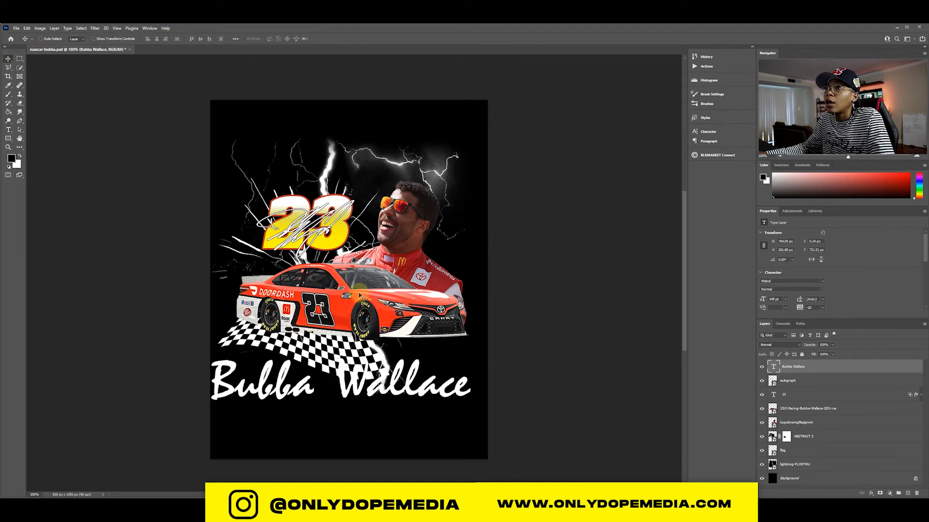
pyautogui.moveTo(379, 355); pyautogui.dragTo(402, 321)
# - Copy the layer style of the 23 onto the Bubba Wallace text layer
pyautogui.rightClick(840, 393)
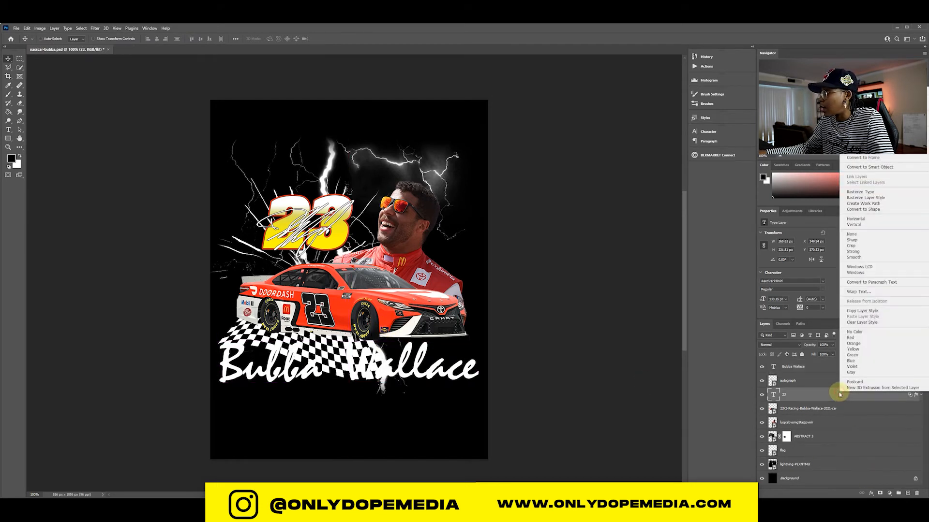
pyautogui.click(854, 311)
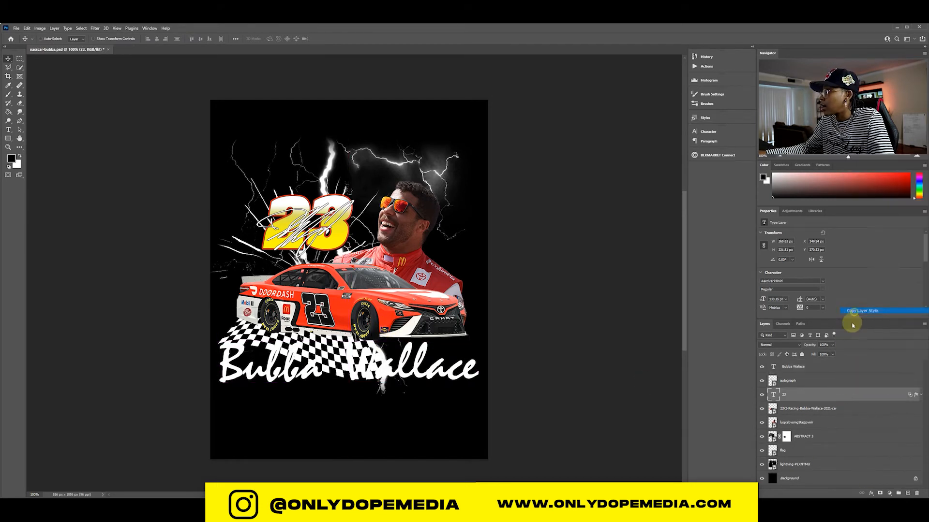
pyautogui.click(824, 368)
pyautogui.rightClick(825, 370)
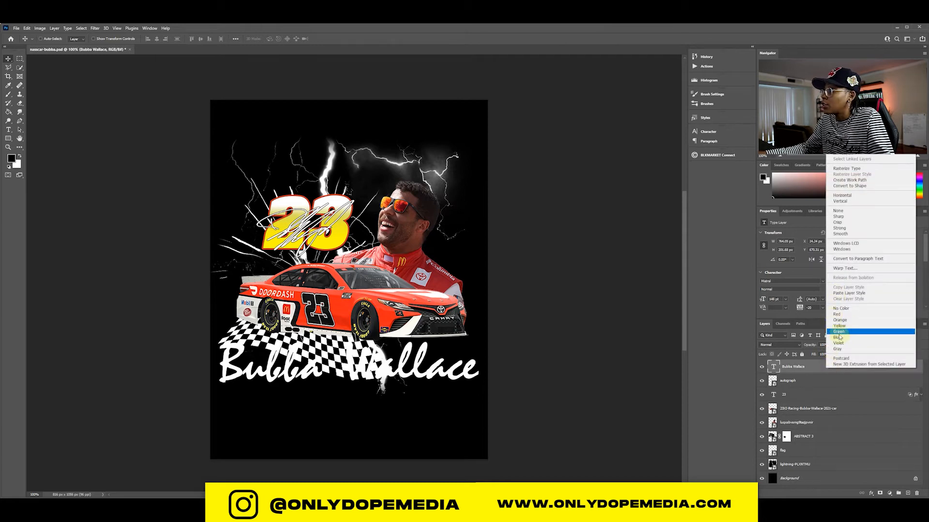
pyautogui.click(842, 293)
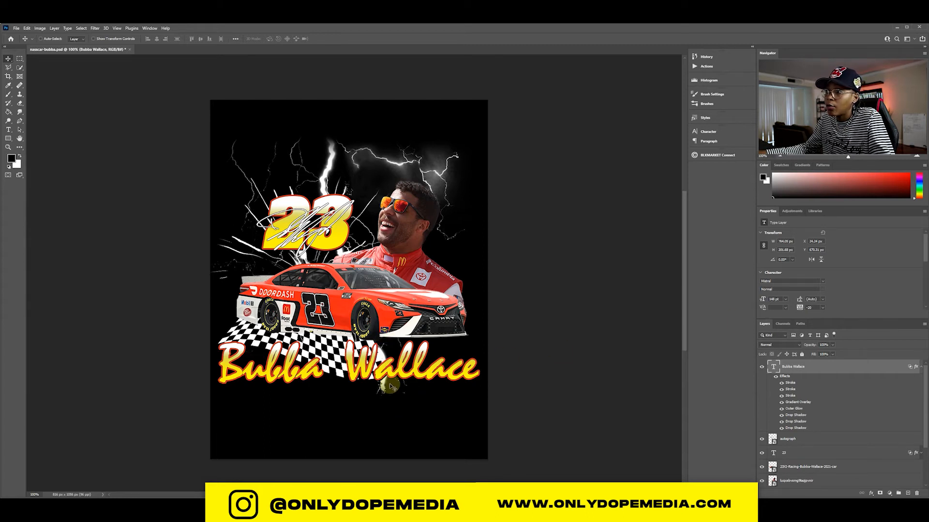
# - Change the starting color stop of the name's gradient overlay to pure red ff0000
pyautogui.doubleClick(840, 373)
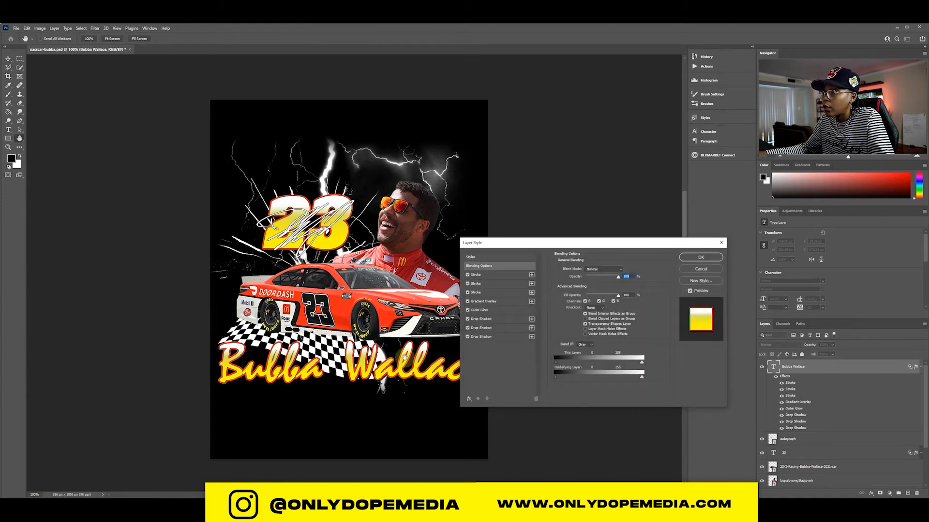
pyautogui.click(488, 303)
pyautogui.click(582, 285)
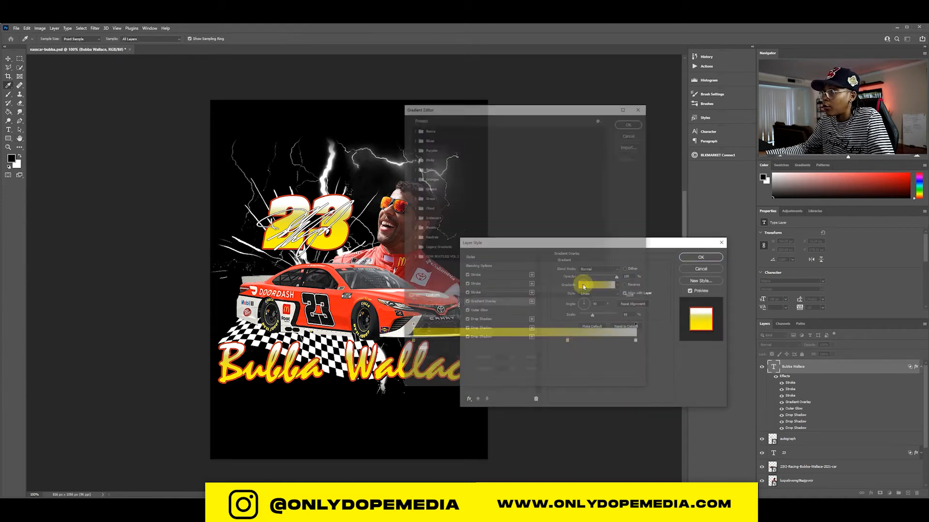
pyautogui.click(410, 343)
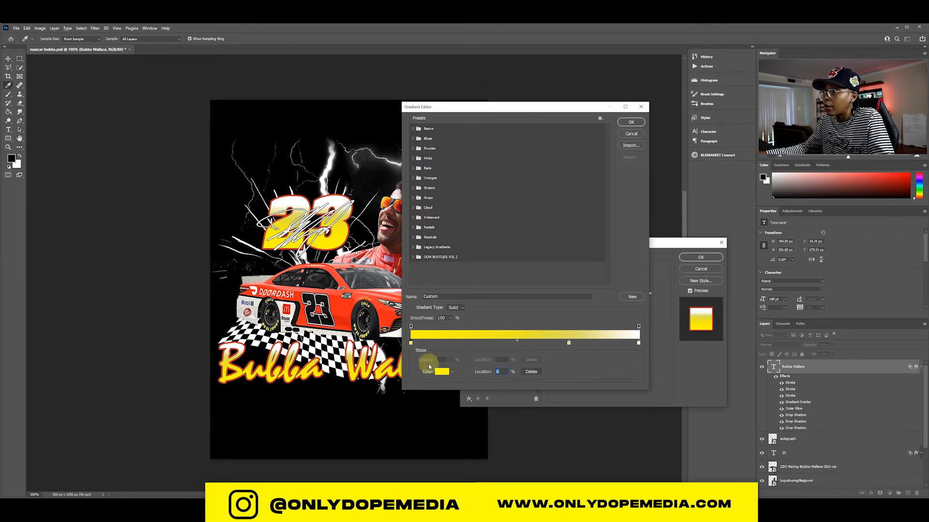
pyautogui.click(440, 372)
pyautogui.click(474, 284)
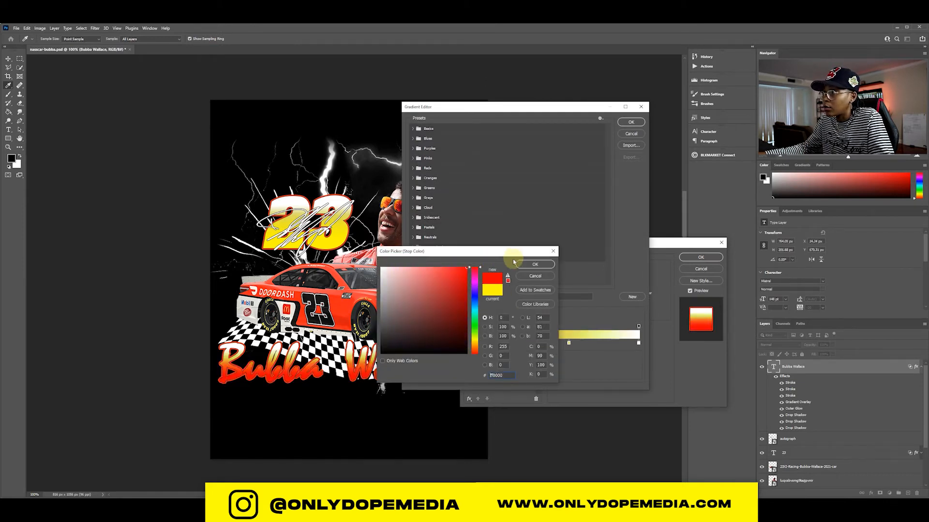
pyautogui.click(535, 264)
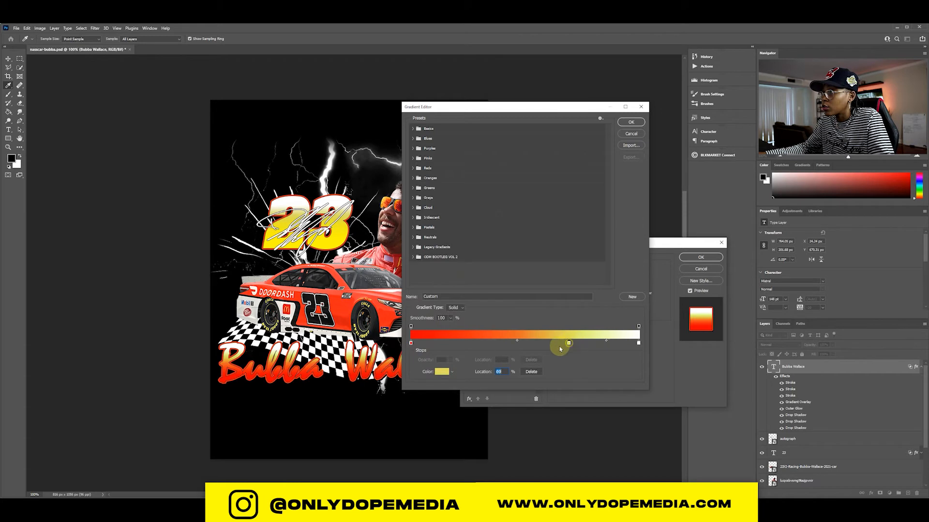
# - Change the gradient's middle color stop to soft red dd5d5d and accept the gradient
pyautogui.click(441, 372)
pyautogui.moveTo(471, 285); pyautogui.dragTo(473, 259)
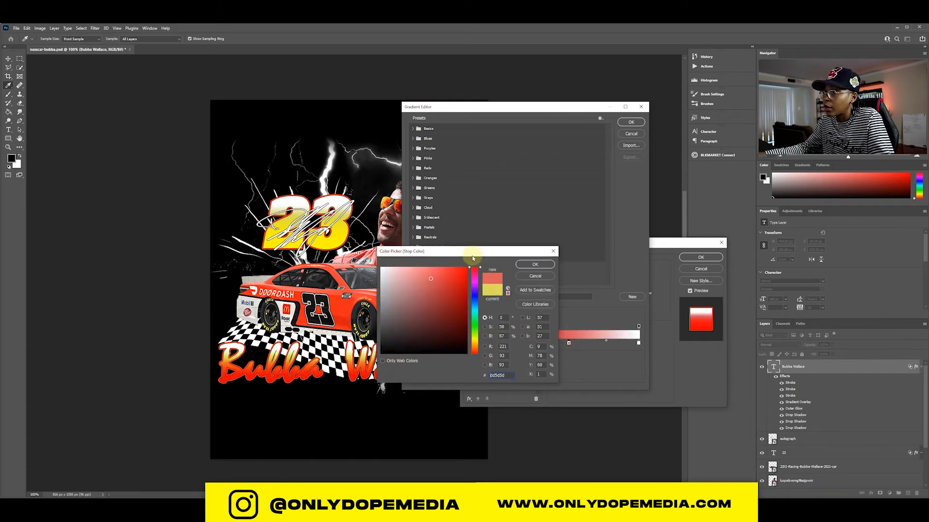
pyautogui.click(535, 265)
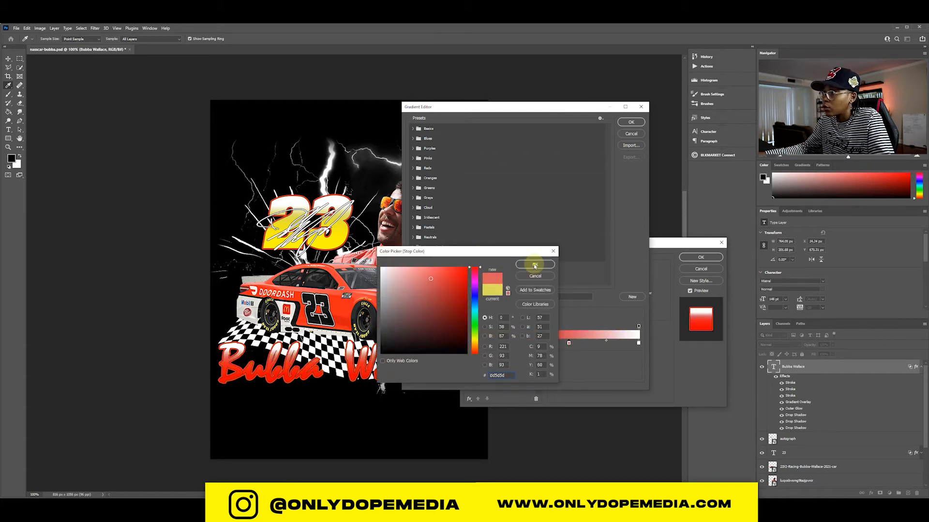
pyautogui.click(631, 122)
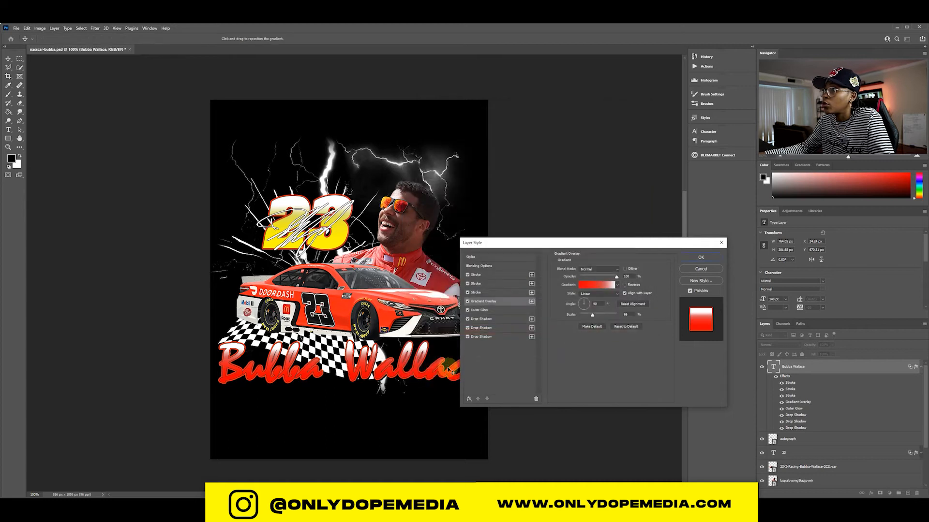
# - Compare white and black for the name's 4 px orange-red outside stroke, and settle on white ffffff
pyautogui.click(489, 293)
pyautogui.click(570, 318)
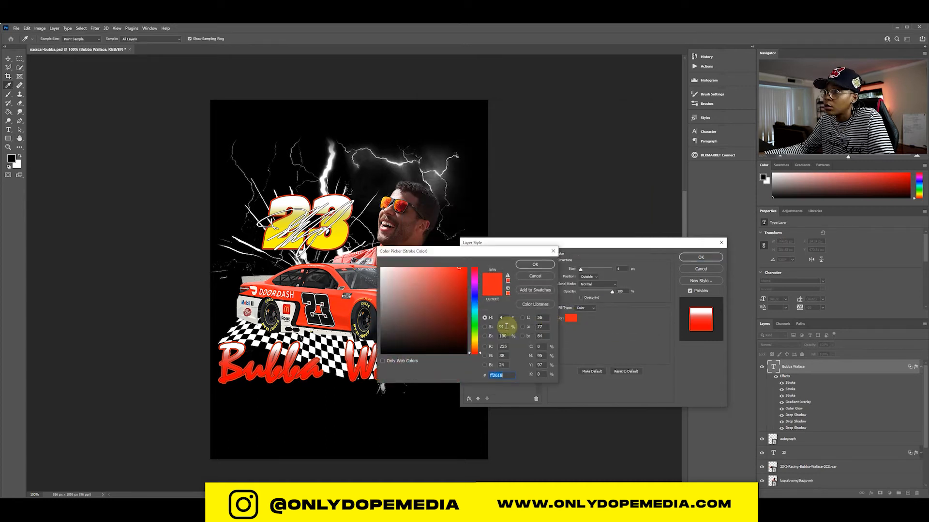
pyautogui.click(423, 311)
pyautogui.write('ffffff')
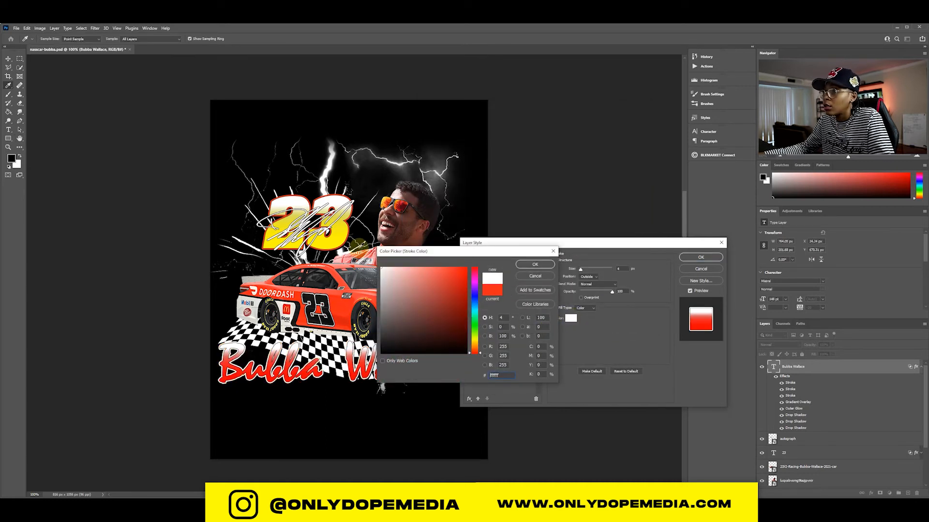
pyautogui.write('000000')
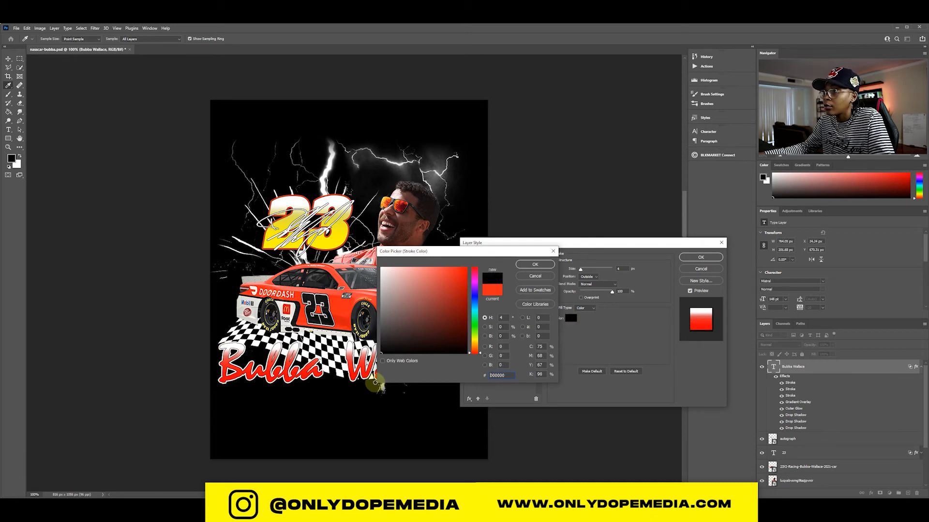
pyautogui.write('ffffff')
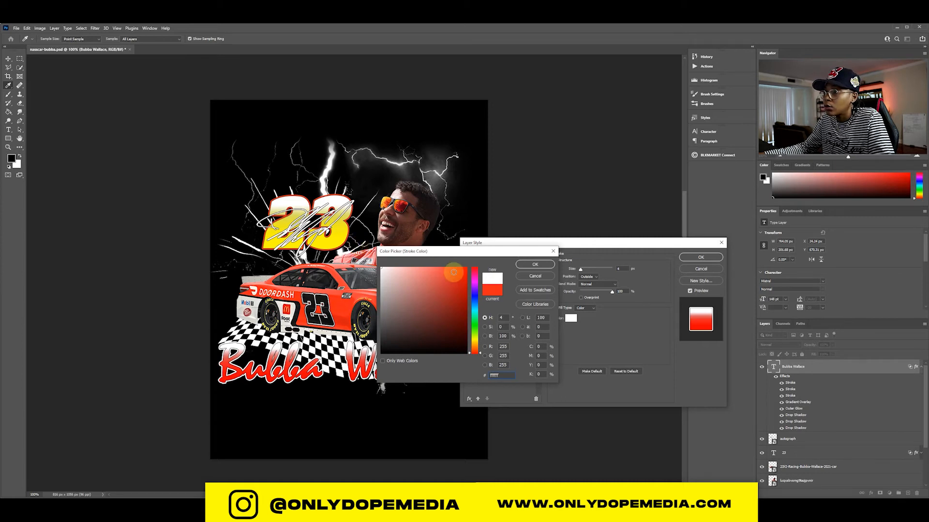
pyautogui.click(535, 264)
# - Delete the middle stroke from the name's style, adjust the black stroke's width, and apply the style
pyautogui.click(493, 284)
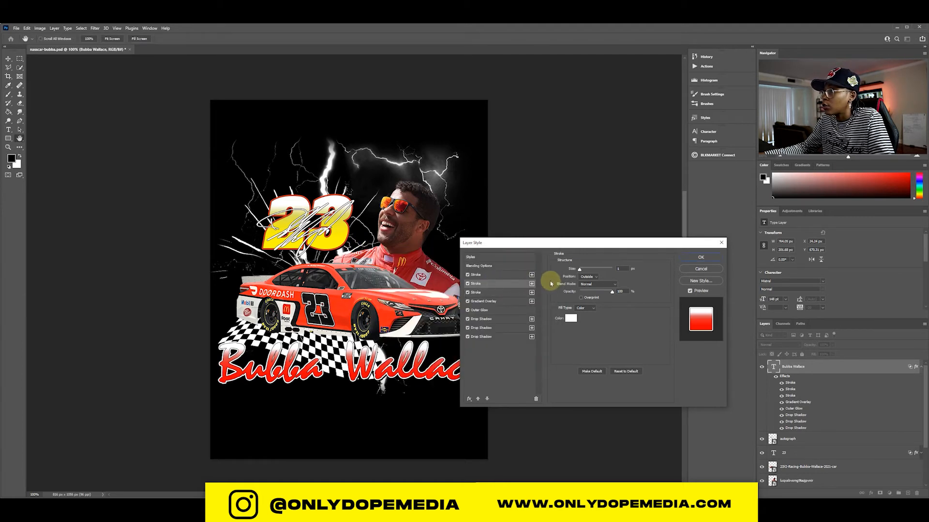
pyautogui.click(467, 284)
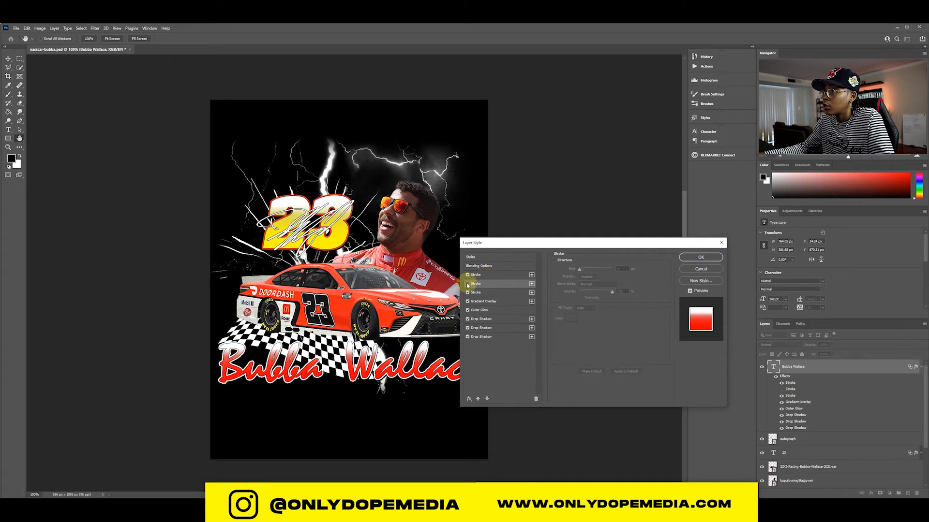
pyautogui.click(534, 398)
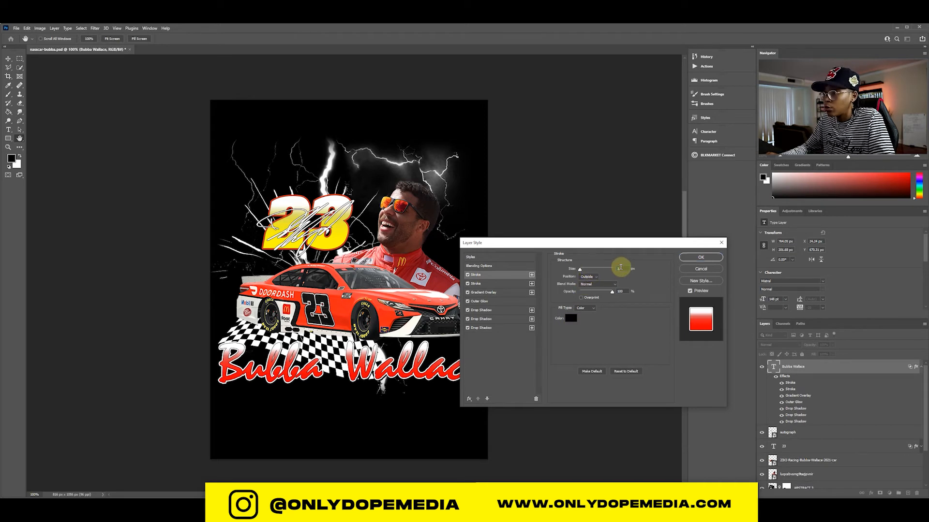
pyautogui.press('Up')
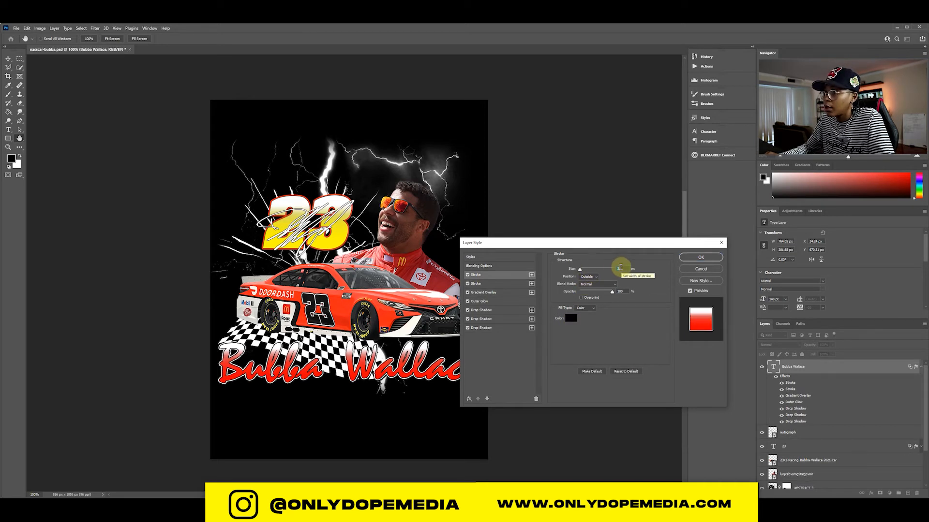
pyautogui.press('Return')
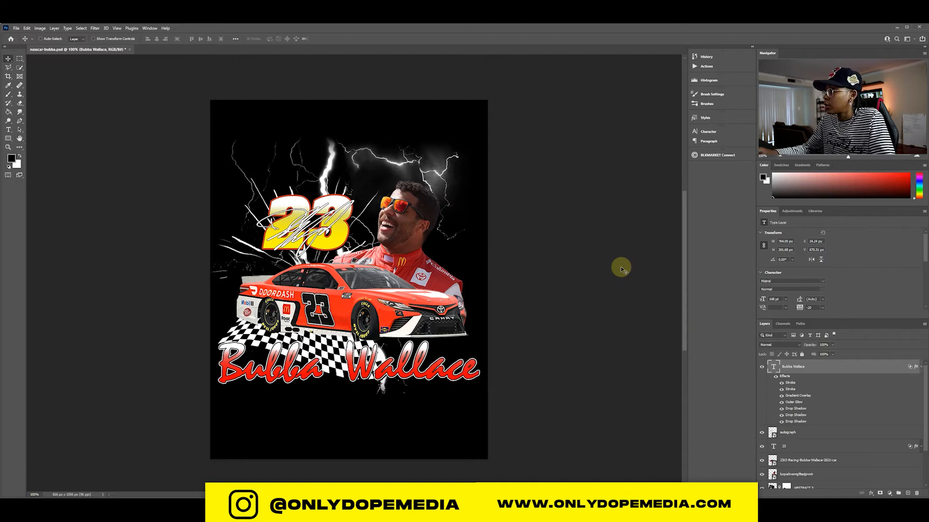
# - Collapse the name layer's effects and tighten the driver's name by setting its tracking to -40
pyautogui.click(921, 371)
pyautogui.press('t')
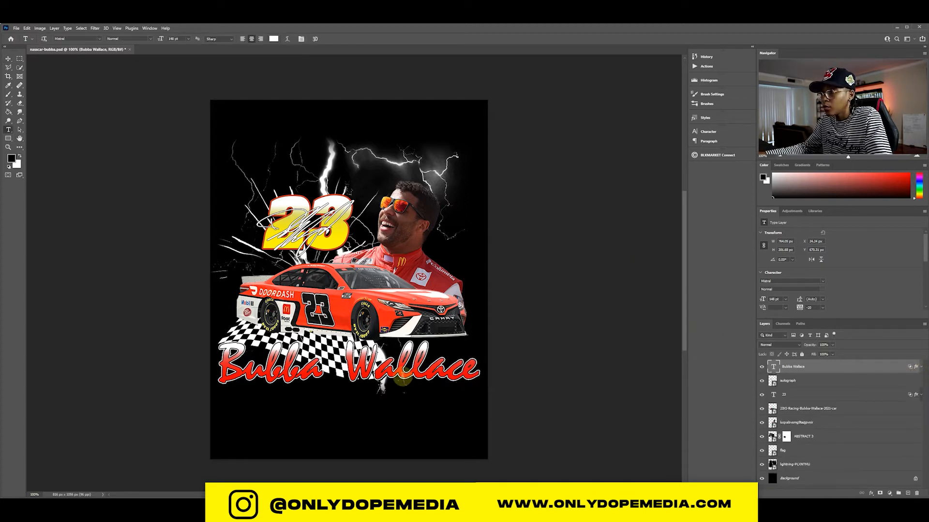
pyautogui.tripleClick(399, 362)
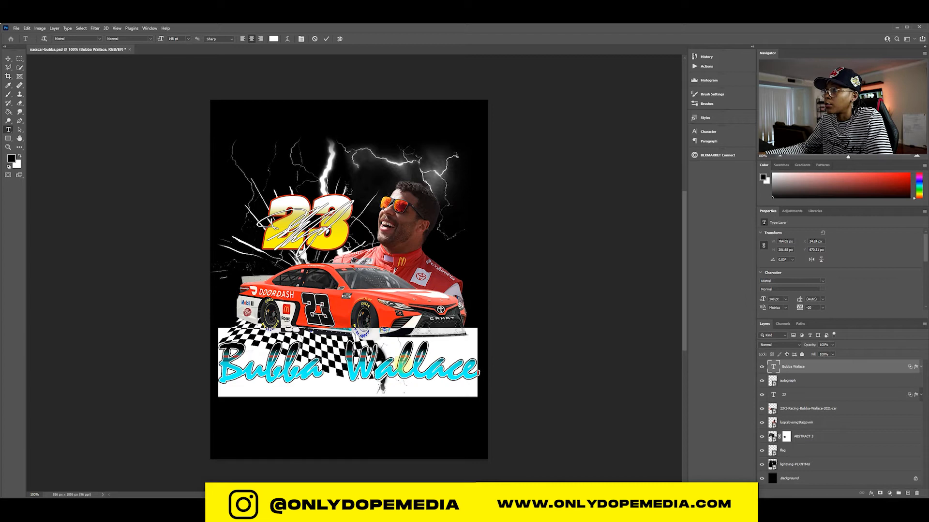
pyautogui.click(707, 120)
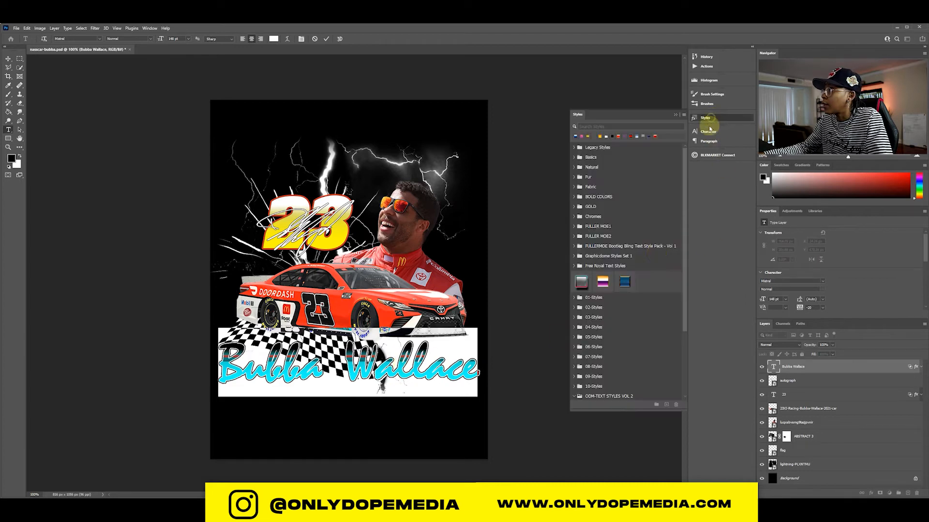
pyautogui.click(675, 115)
pyautogui.click(692, 131)
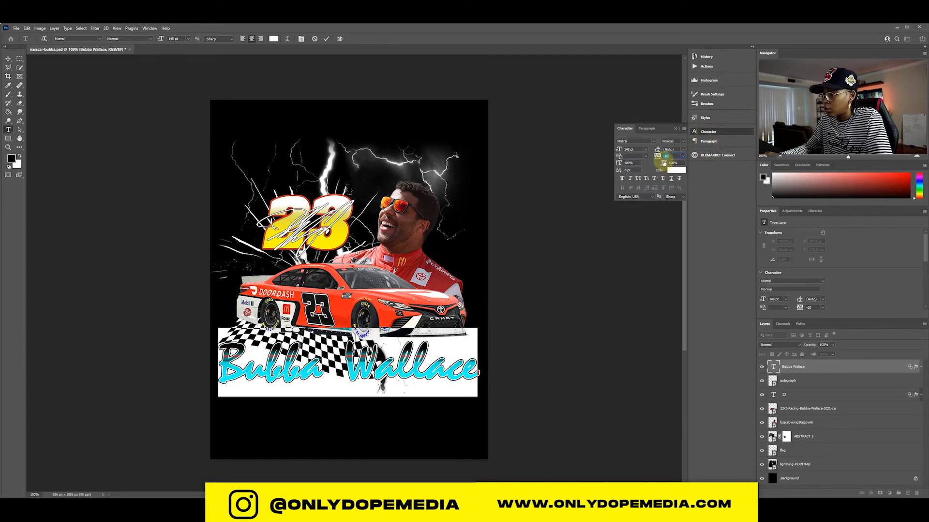
pyautogui.moveTo(663, 163); pyautogui.dragTo(664, 163)
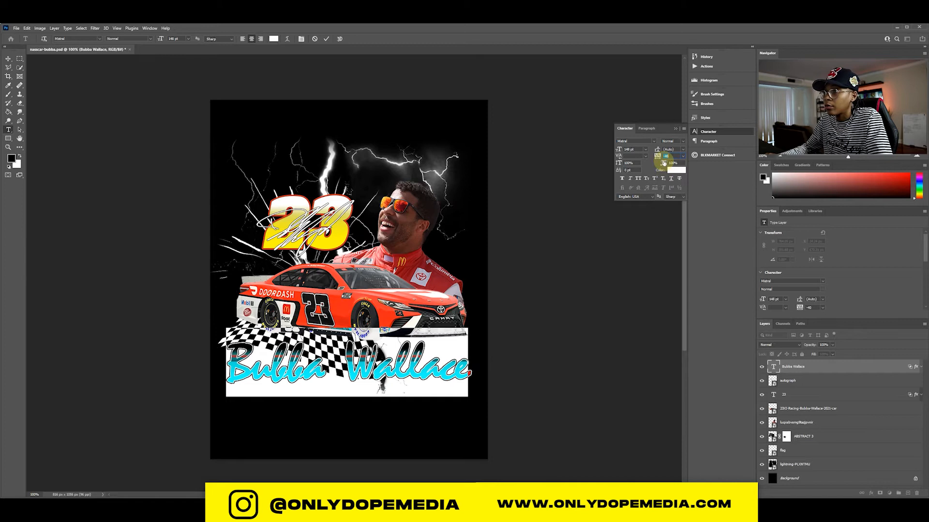
pyautogui.click(673, 130)
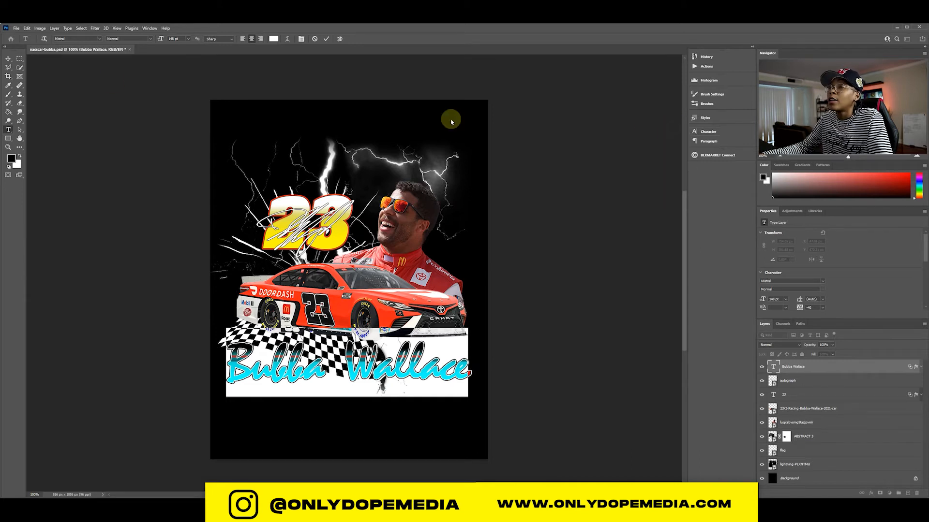
pyautogui.click(8, 58)
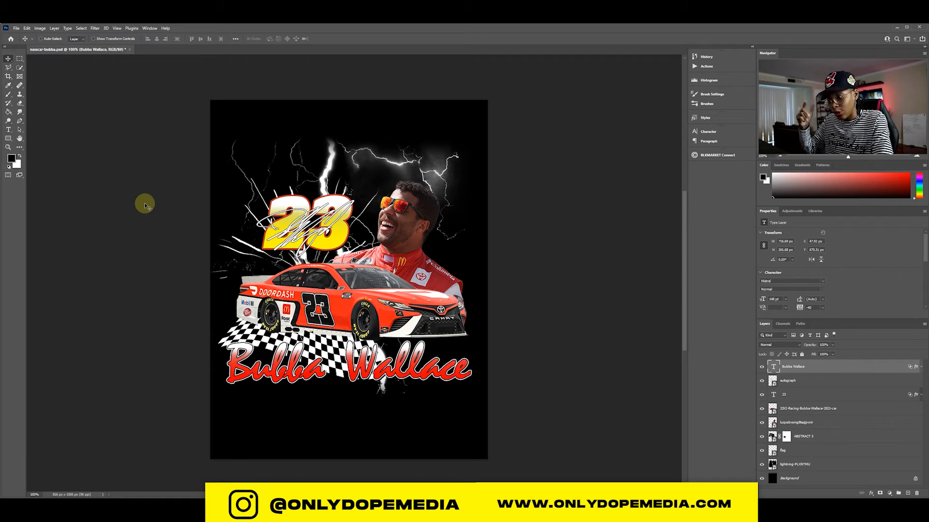
# - Warp the driver's name, trying the Flag style and settling on Rise
pyautogui.press('t')
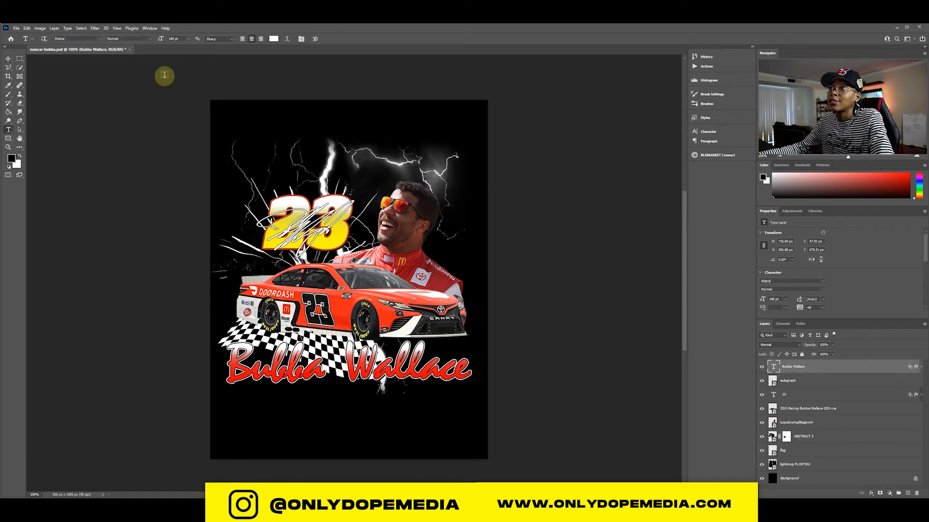
pyautogui.click(40, 28)
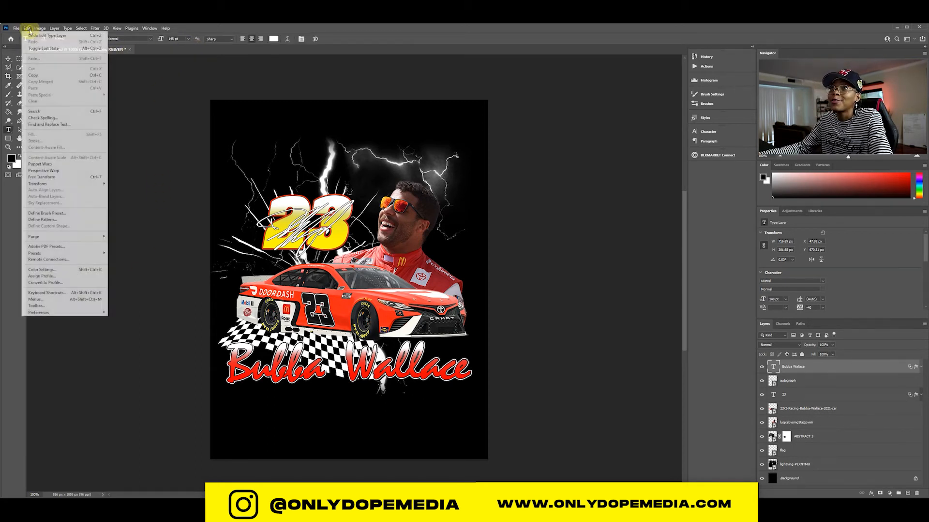
pyautogui.moveTo(27, 28)
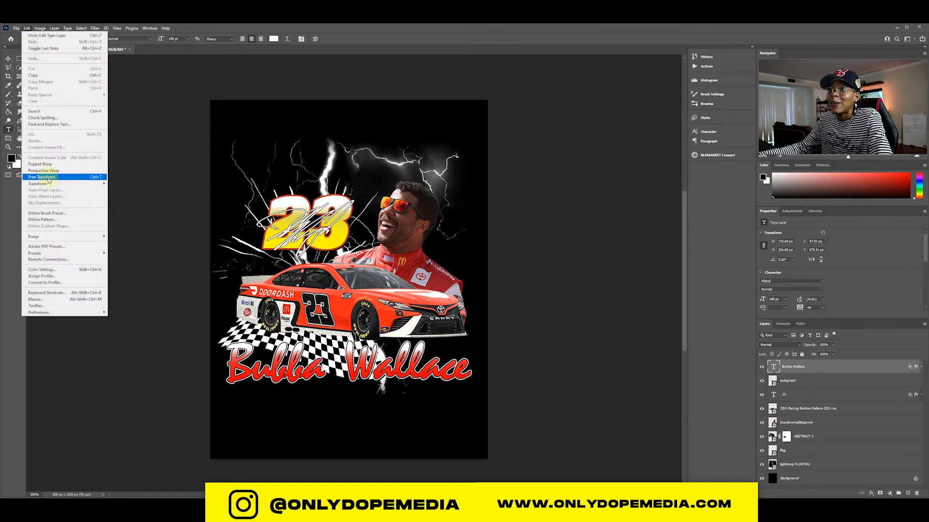
pyautogui.moveTo(48, 184)
pyautogui.click(140, 231)
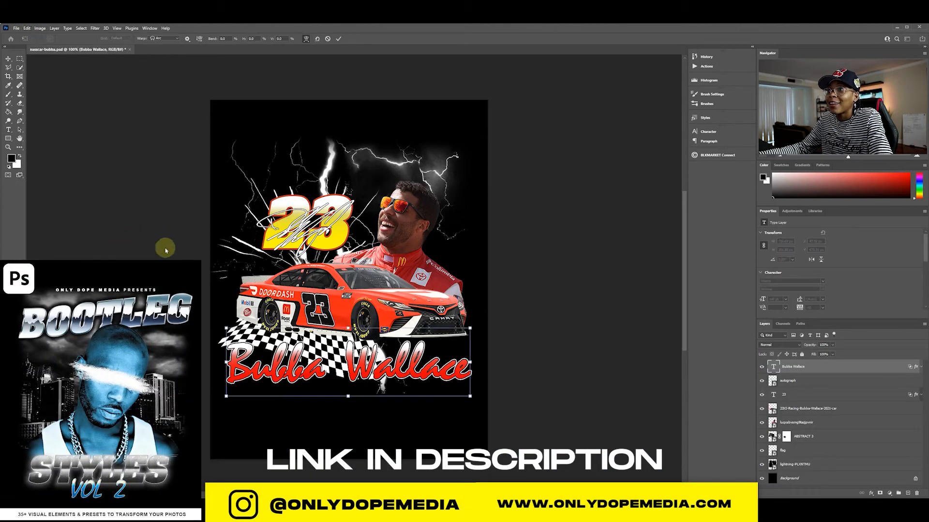
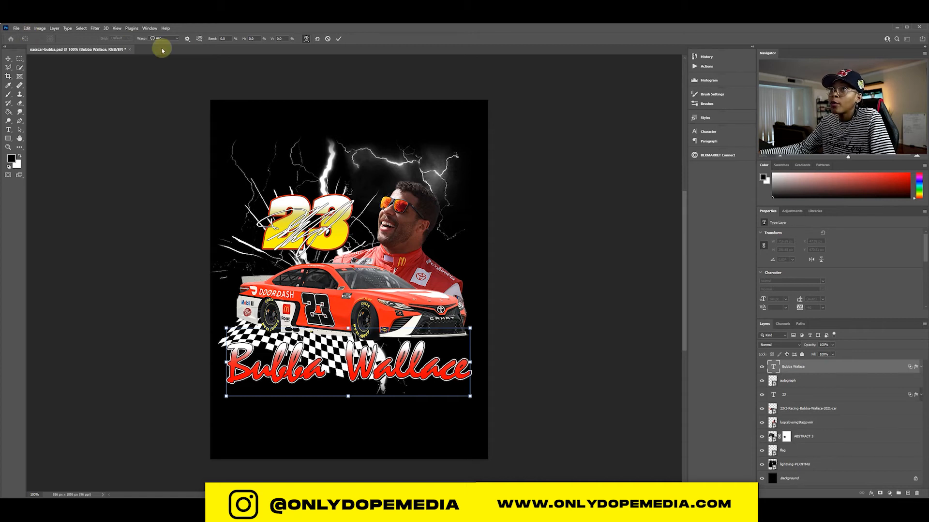
pyautogui.click(175, 40)
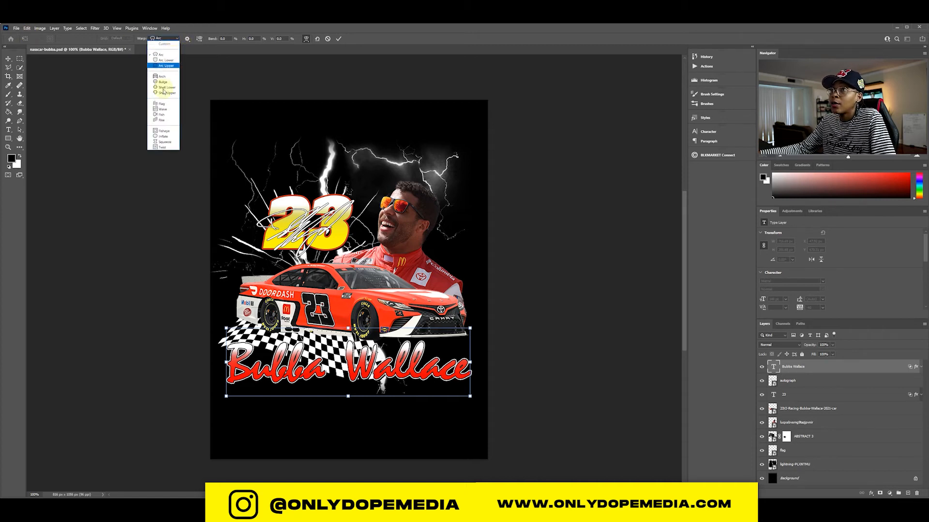
pyautogui.click(163, 106)
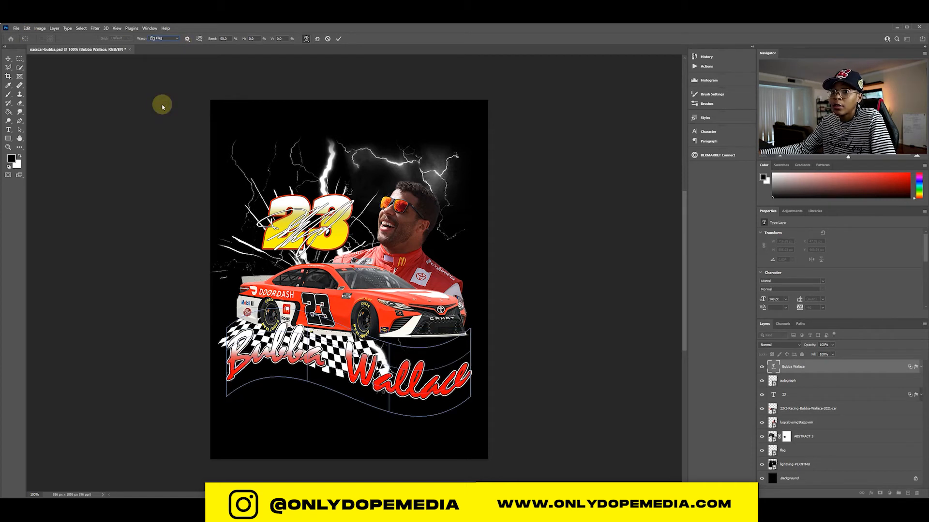
pyautogui.click(174, 39)
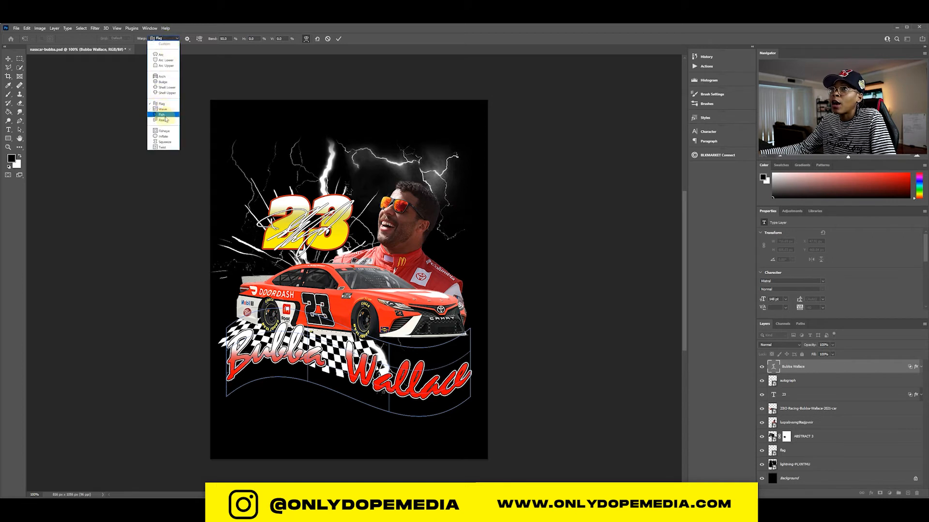
pyautogui.click(163, 119)
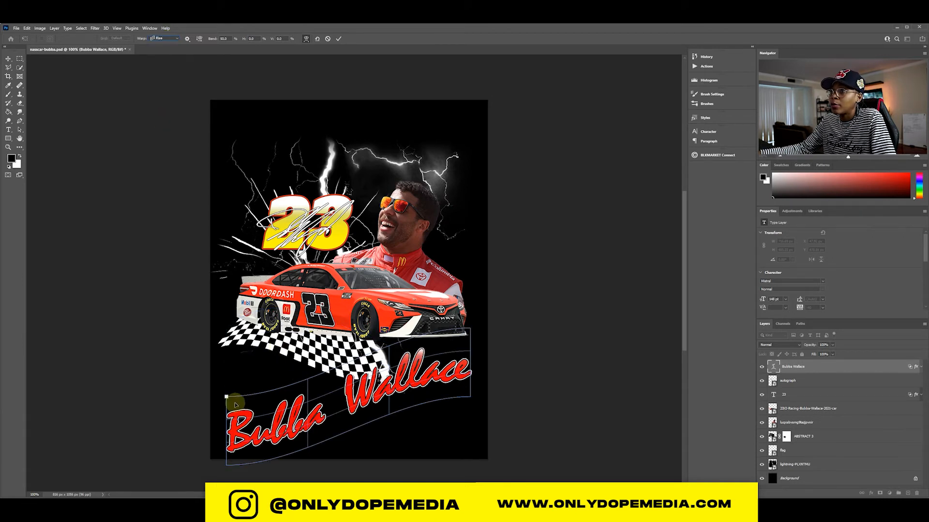
# - Reverse the Rise bend so the name slopes down to the right, and add 12.2% vertical distortion while repositioning it
pyautogui.moveTo(211, 40); pyautogui.dragTo(144, 83)
pyautogui.moveTo(320, 404); pyautogui.dragTo(320, 363)
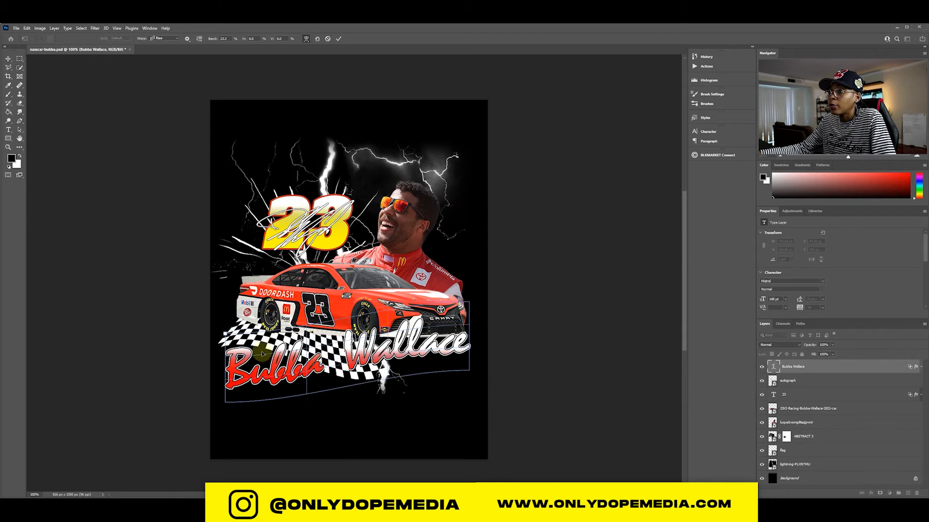
pyautogui.moveTo(216, 39); pyautogui.dragTo(10, 107)
pyautogui.moveTo(330, 325); pyautogui.dragTo(335, 352)
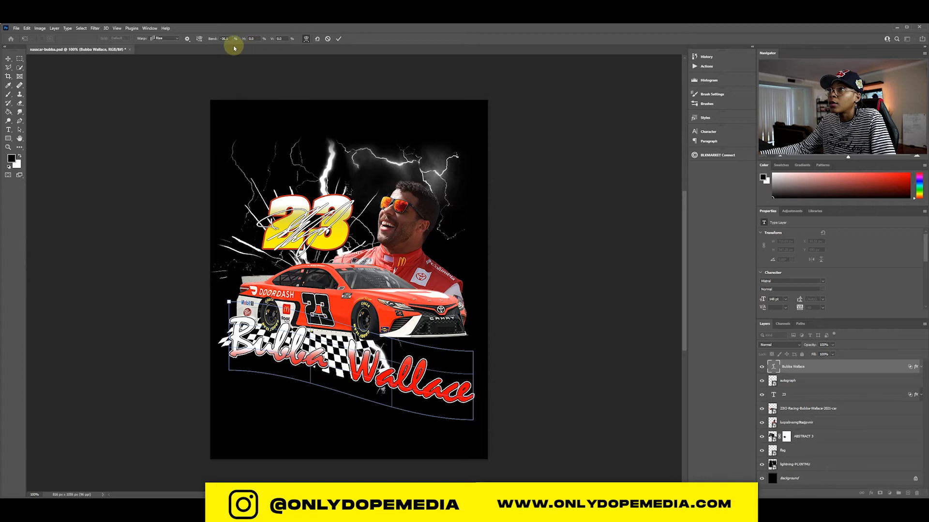
pyautogui.moveTo(210, 41); pyautogui.dragTo(311, 61)
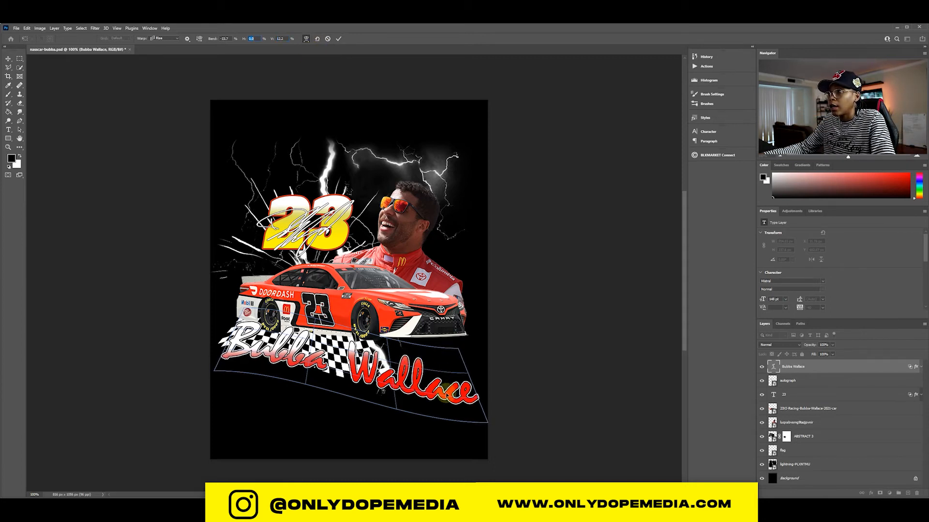
pyautogui.moveTo(468, 374); pyautogui.dragTo(468, 372)
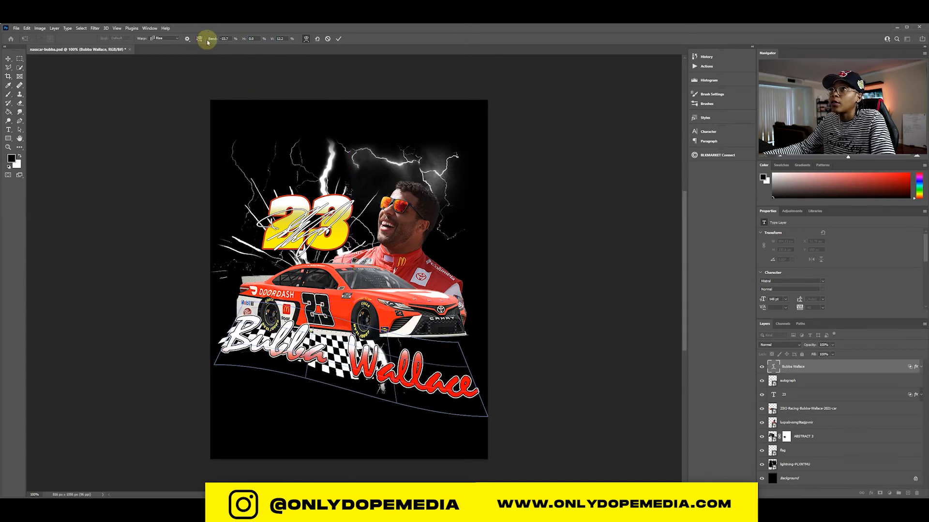
# - Soften the name's Rise bend to about -12%, raise the name to overlap the car's lower edge, and apply the warp
pyautogui.moveTo(203, 44); pyautogui.dragTo(254, 64)
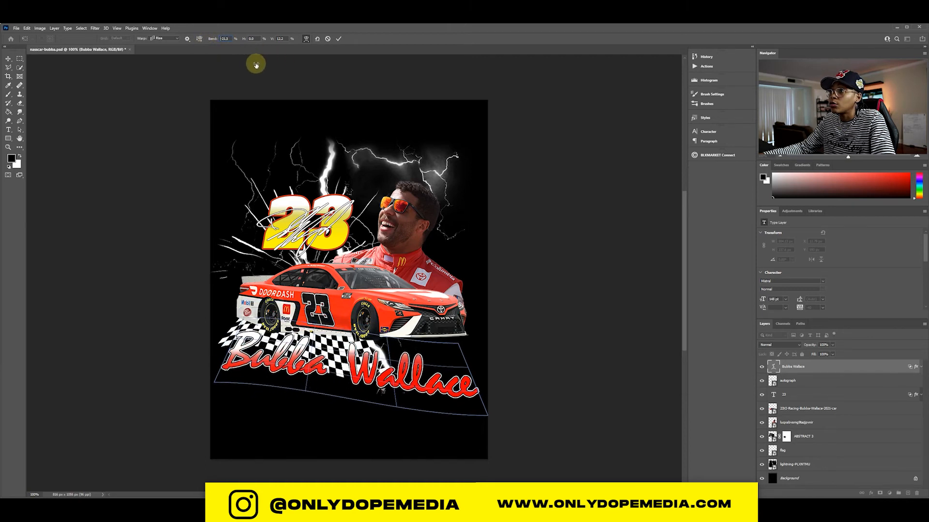
pyautogui.moveTo(422, 361); pyautogui.dragTo(426, 338)
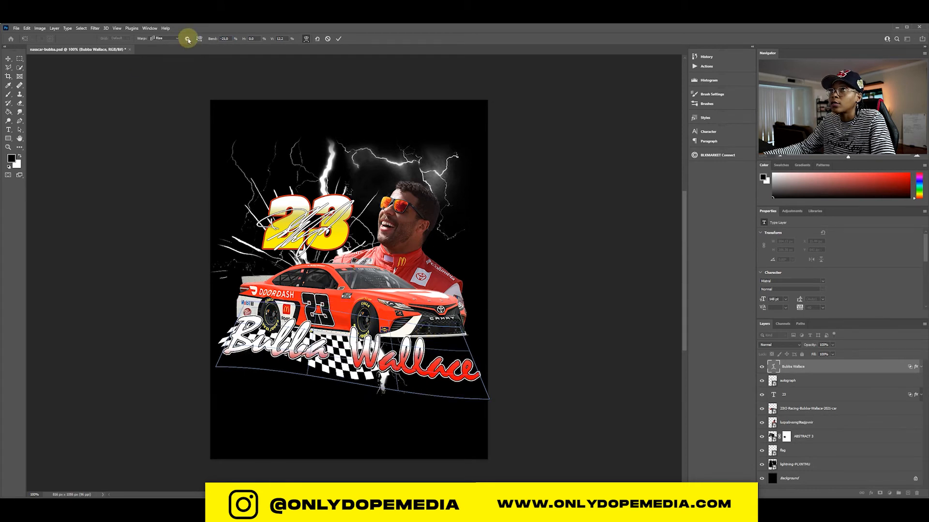
pyautogui.moveTo(212, 41); pyautogui.dragTo(244, 58)
pyautogui.moveTo(346, 342); pyautogui.dragTo(347, 329)
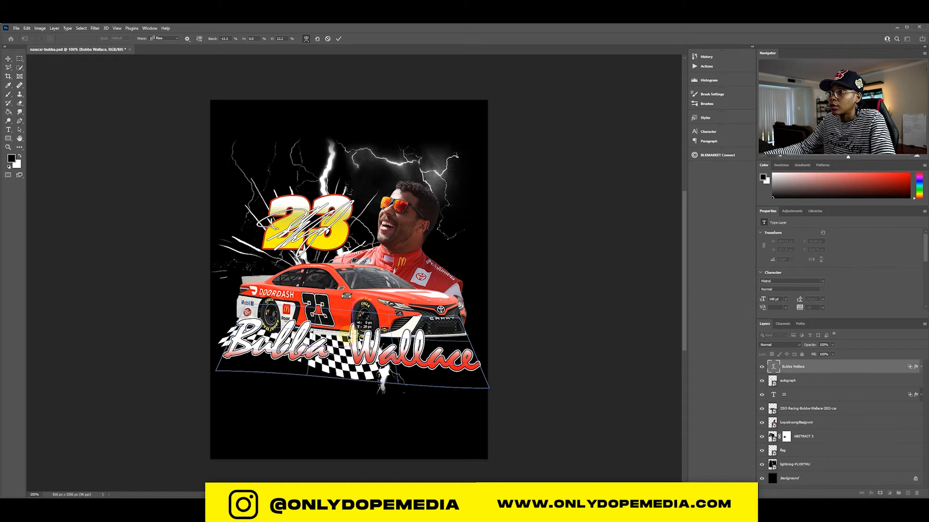
pyautogui.click(8, 58)
pyautogui.moveTo(386, 363); pyautogui.dragTo(382, 365)
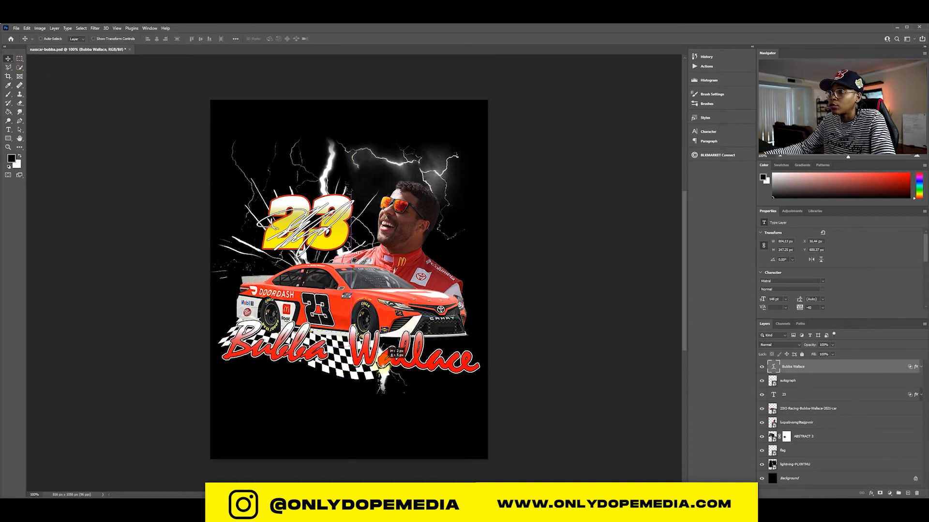
# - Adjust the size, distance and angle of the lowest drop shadow on the driver's name, apply the style, and save the poster
pyautogui.doubleClick(821, 370)
pyautogui.click(481, 329)
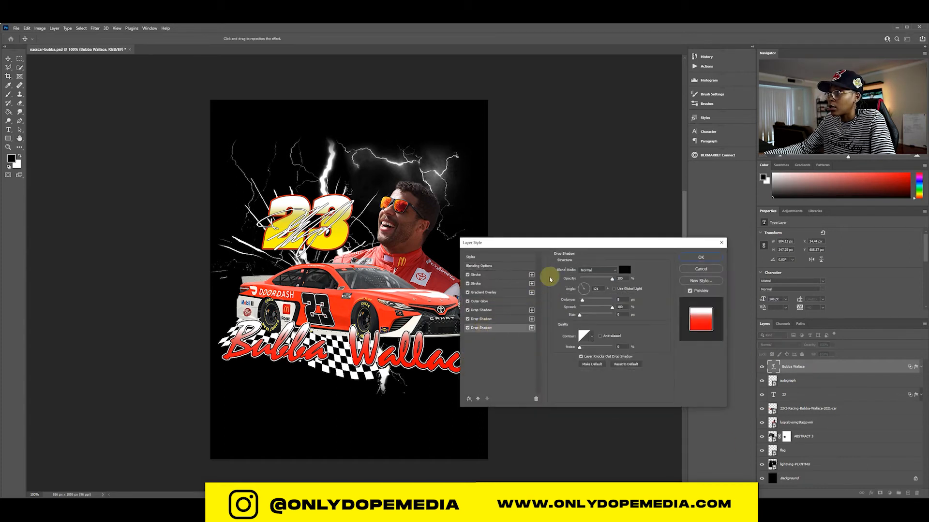
pyautogui.moveTo(581, 317); pyautogui.dragTo(583, 318)
pyautogui.moveTo(394, 331); pyautogui.dragTo(397, 332)
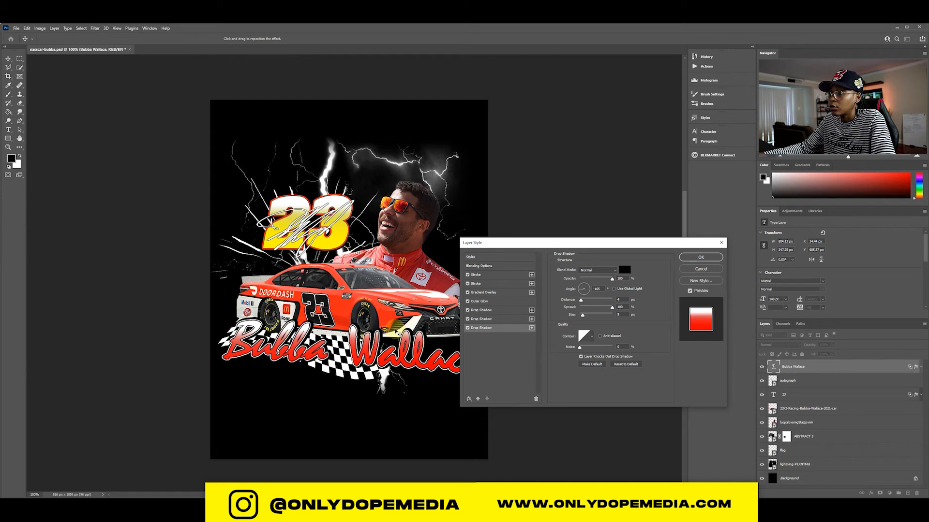
pyautogui.click(689, 257)
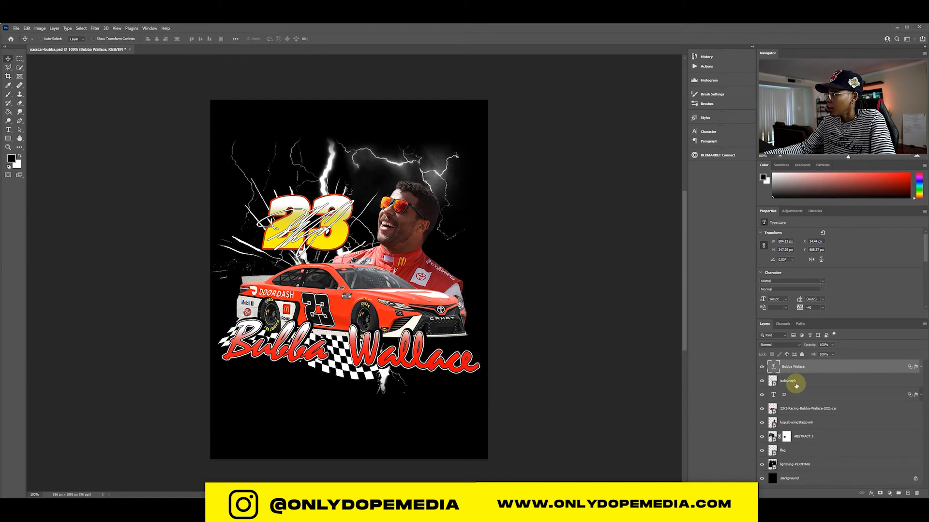
pyautogui.hotkey('ctrl', 's')
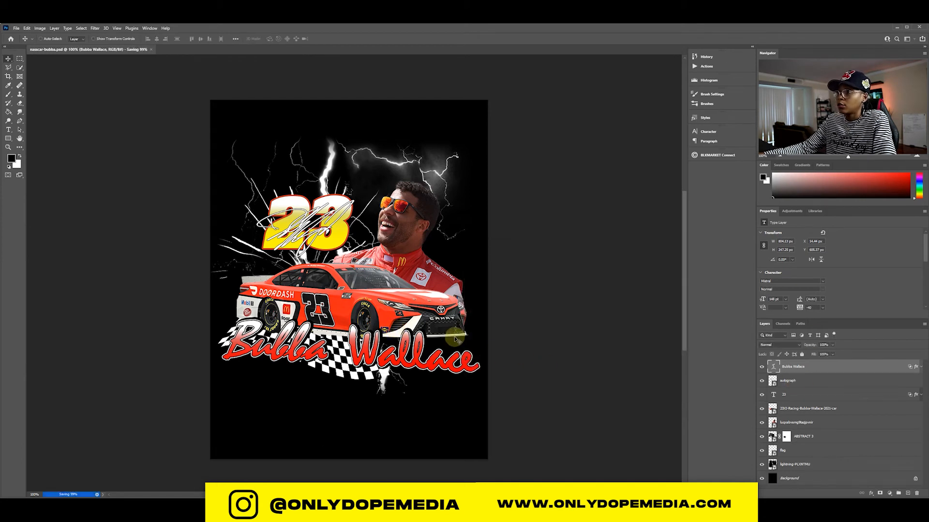
# - Scale the driver's name down slightly and apply the transform
pyautogui.hotkey('ctrl', 't')
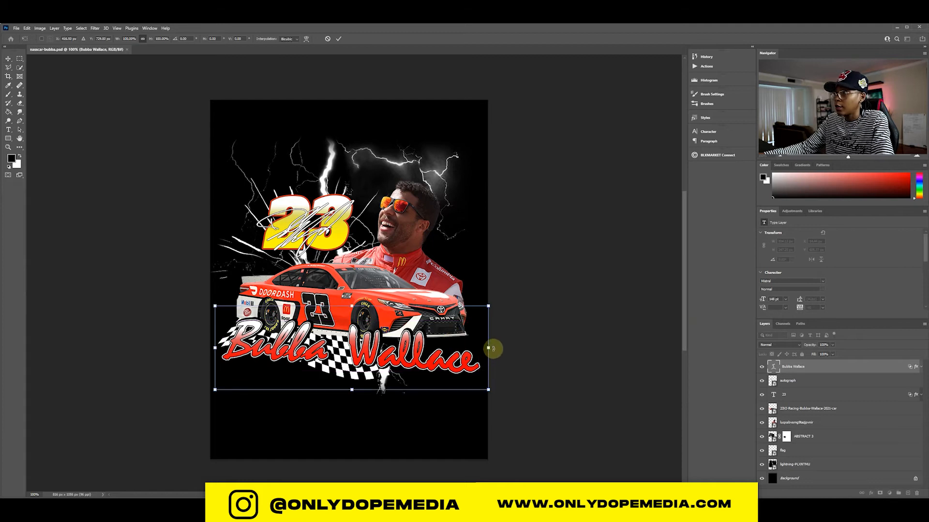
pyautogui.moveTo(488, 348); pyautogui.dragTo(478, 349)
pyautogui.press('Return')
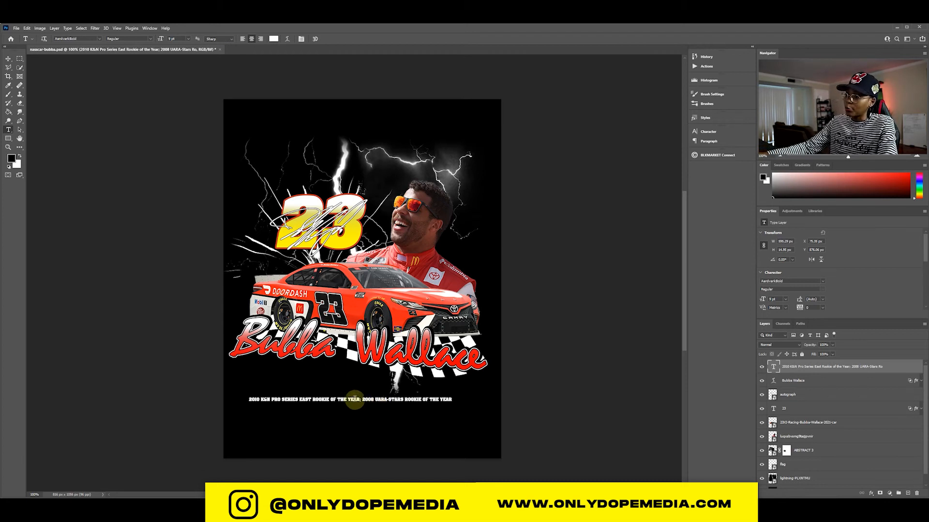
# - Move the 2008 UARA-Stars Rookie of the Year text ahead of the 2010 K&N Pro Series East text, separated by a dash
pyautogui.moveTo(360, 399); pyautogui.dragTo(469, 401)
pyautogui.rightClick(467, 401)
pyautogui.click(479, 279)
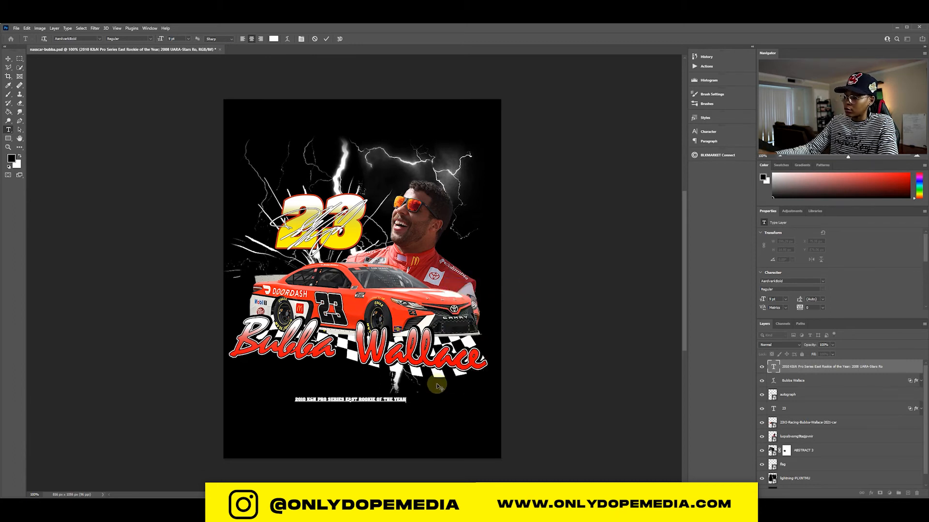
pyautogui.click(295, 400)
pyautogui.hotkey('ctrl', 'v')
pyautogui.write('-')
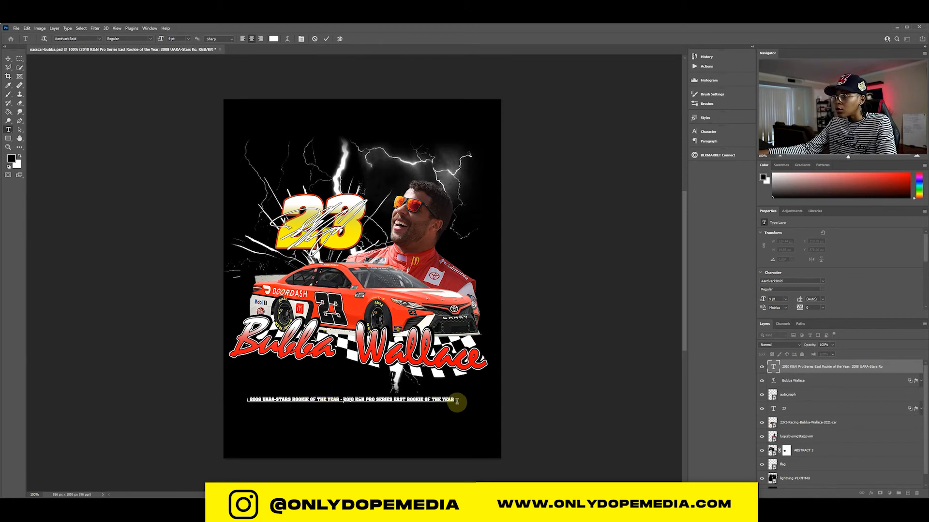
# - Enlarge the achievements line beneath the driver's name to span nearly the name's width, and apply the transform
pyautogui.moveTo(600, 401); pyautogui.dragTo(599, 402)
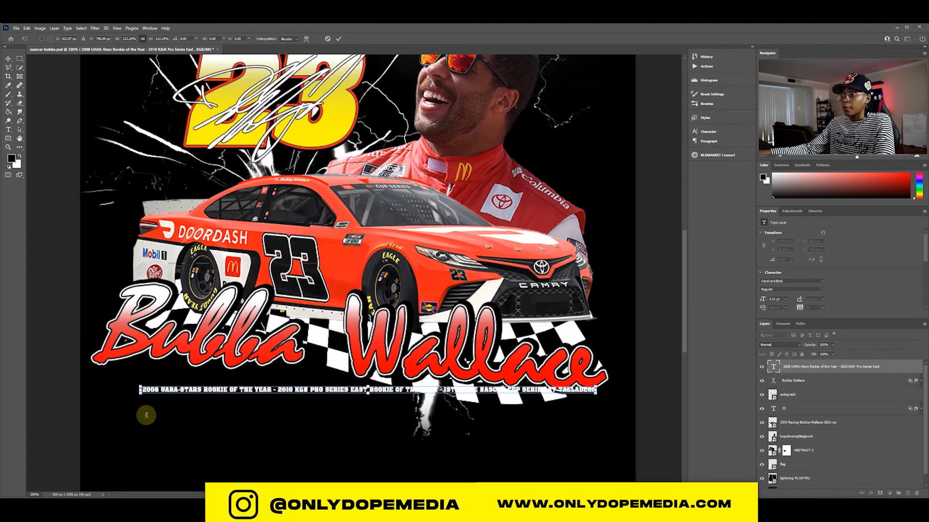
pyautogui.moveTo(139, 395); pyautogui.dragTo(109, 408)
pyautogui.press('Return')
# - Hide the achievements line, add a layer mask to the lightning layer, and brush out the bolt below the checkered flag in black
pyautogui.click(762, 367)
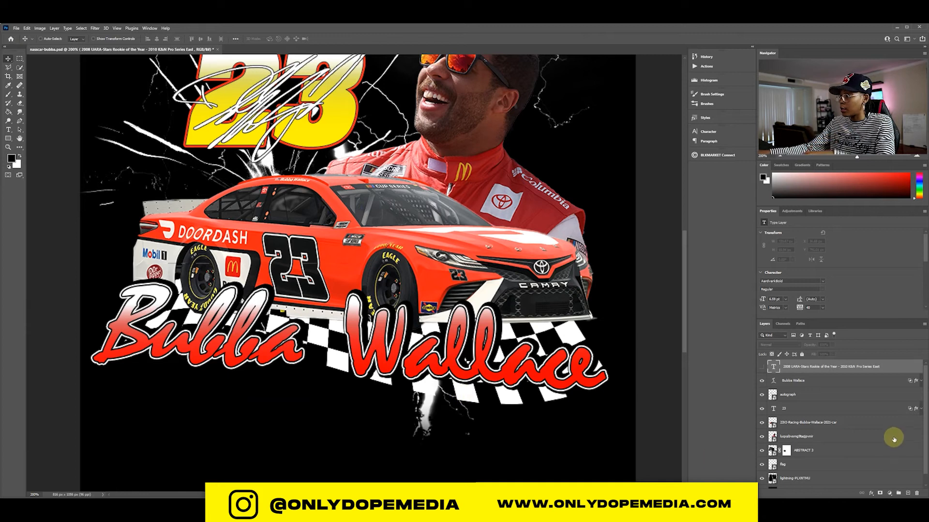
pyautogui.press('Delete')
pyautogui.click(818, 467)
pyautogui.click(880, 494)
pyautogui.press('b')
pyautogui.moveTo(436, 439)
pyautogui.mouseDown()
pyautogui.moveTo(524, 438)
pyautogui.moveTo(409, 423)
pyautogui.moveTo(477, 410)
pyautogui.moveTo(396, 429)
pyautogui.moveTo(465, 425)
pyautogui.moveTo(388, 428)
pyautogui.moveTo(439, 373)
pyautogui.moveTo(473, 360)
pyautogui.moveTo(481, 411)
pyautogui.mouseUp()
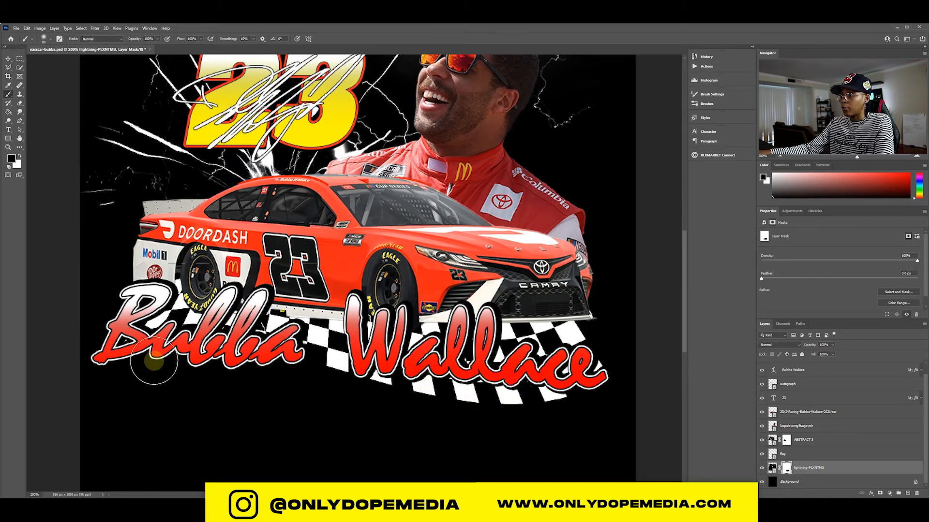
# - Make the achievements line visible again above the driver's name layer and start a warp transform on it
pyautogui.press('v')
pyautogui.click(825, 375)
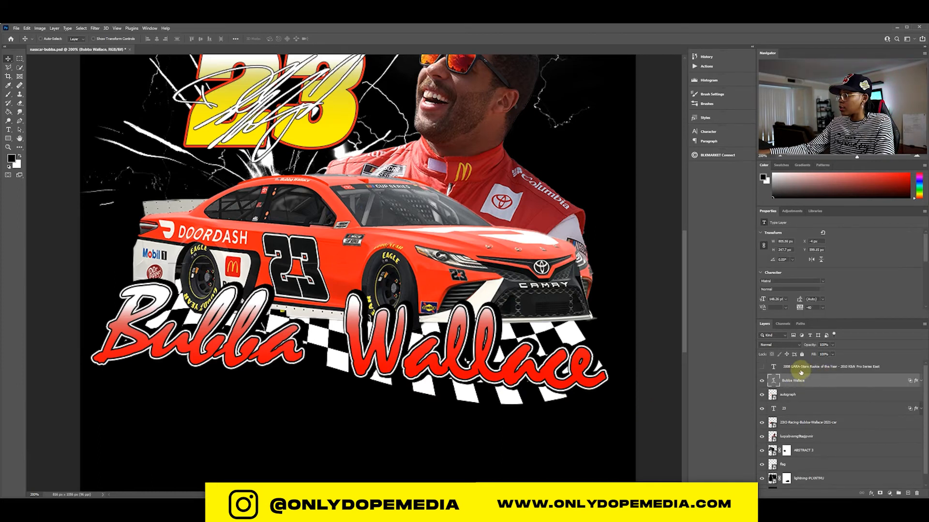
pyautogui.click(773, 368)
pyautogui.click(762, 369)
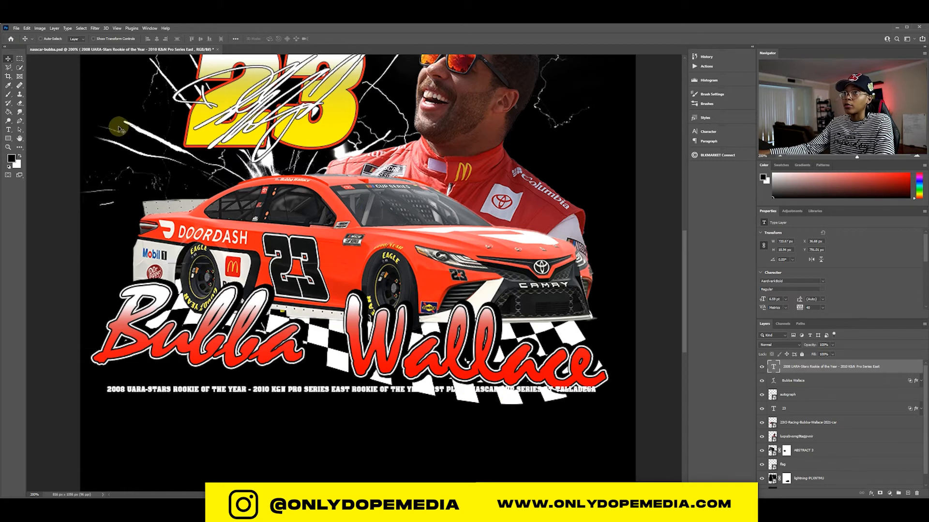
pyautogui.click(28, 28)
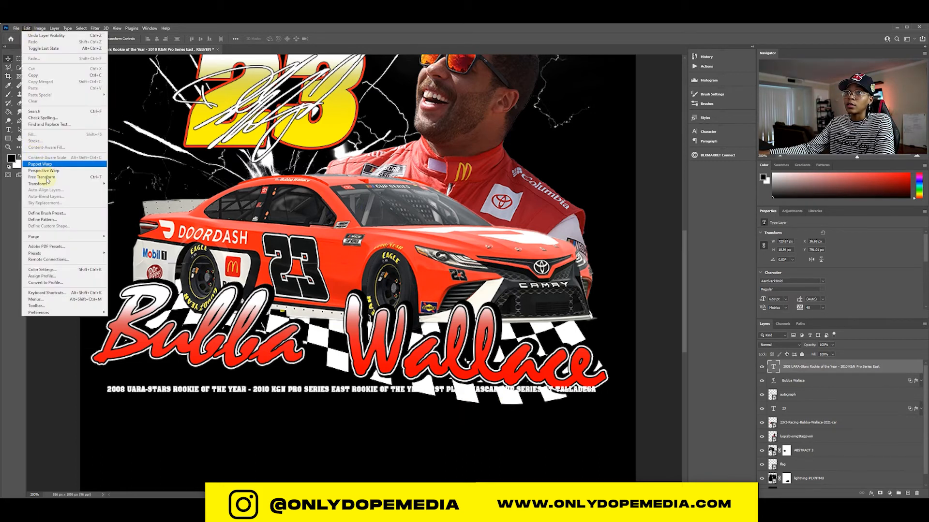
pyautogui.moveTo(53, 184)
pyautogui.click(146, 229)
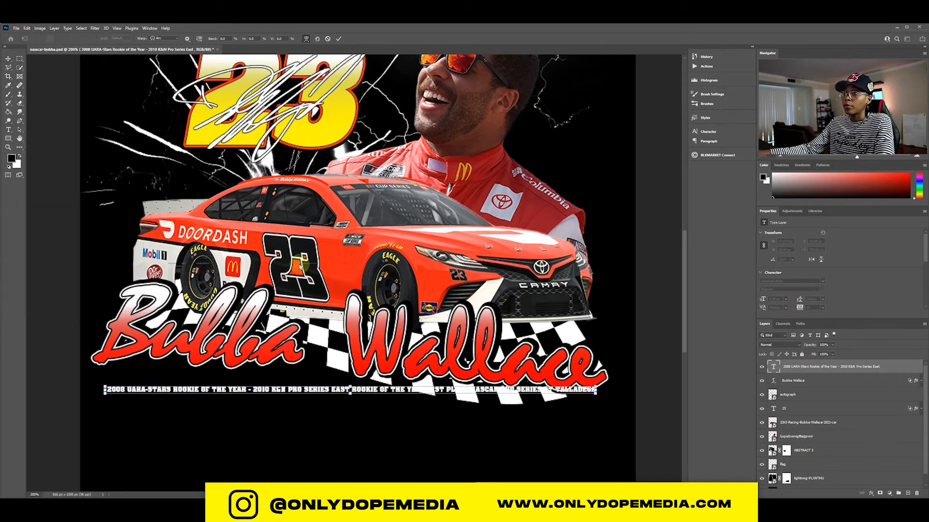
# - Try the Flag and Rise warp styles on the achievements line with stronger bend amounts
pyautogui.click(176, 39)
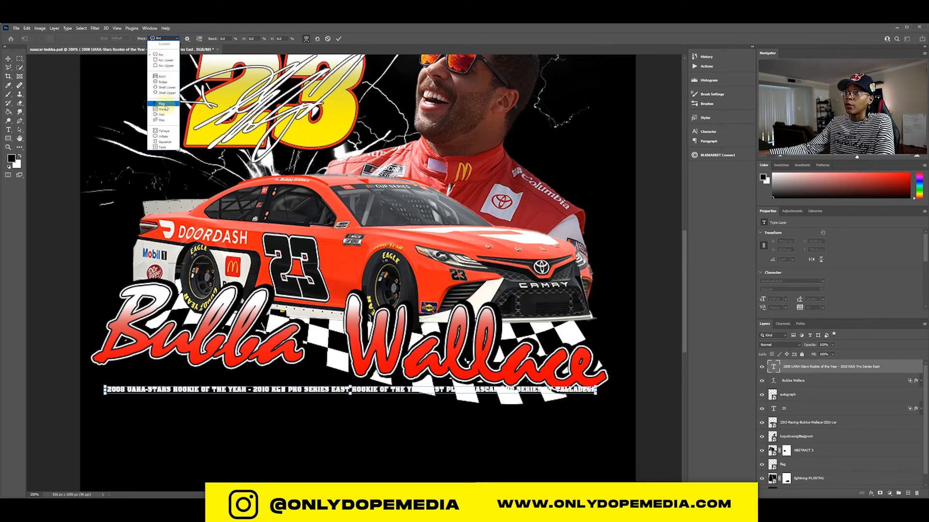
pyautogui.click(162, 104)
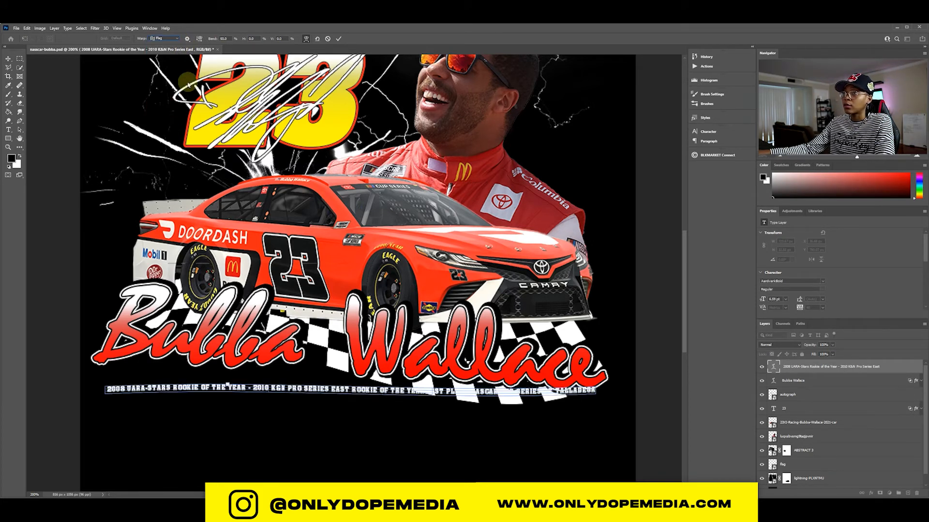
pyautogui.moveTo(219, 38); pyautogui.dragTo(596, 80)
pyautogui.moveTo(209, 39); pyautogui.dragTo(495, 51)
pyautogui.click(173, 37)
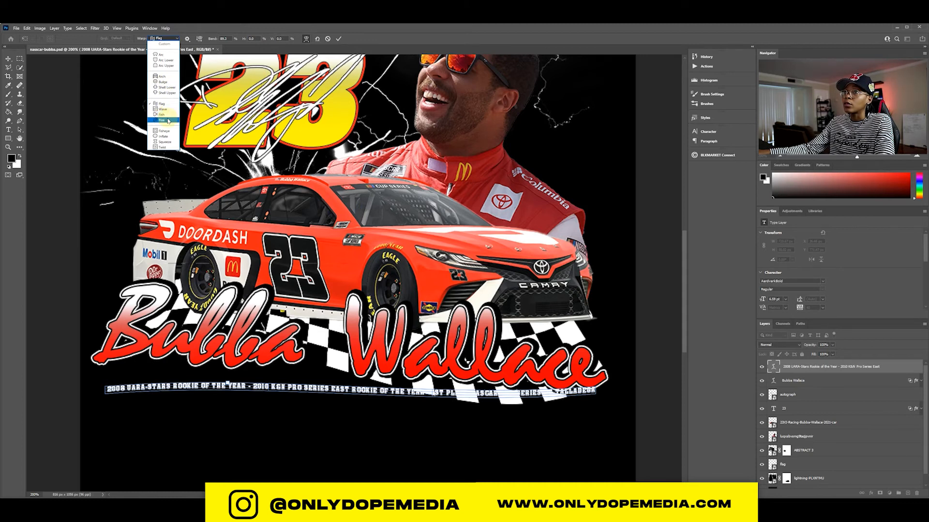
pyautogui.click(168, 120)
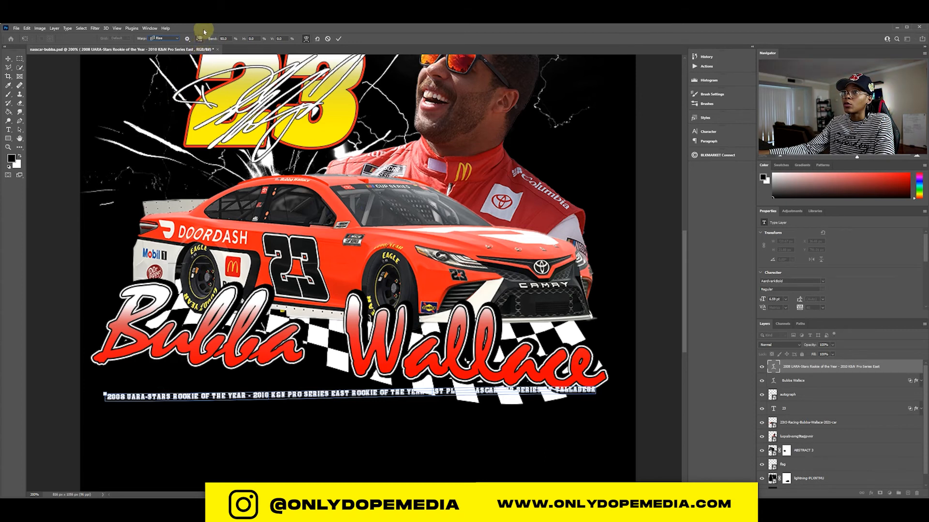
pyautogui.moveTo(210, 38); pyautogui.dragTo(787, 150)
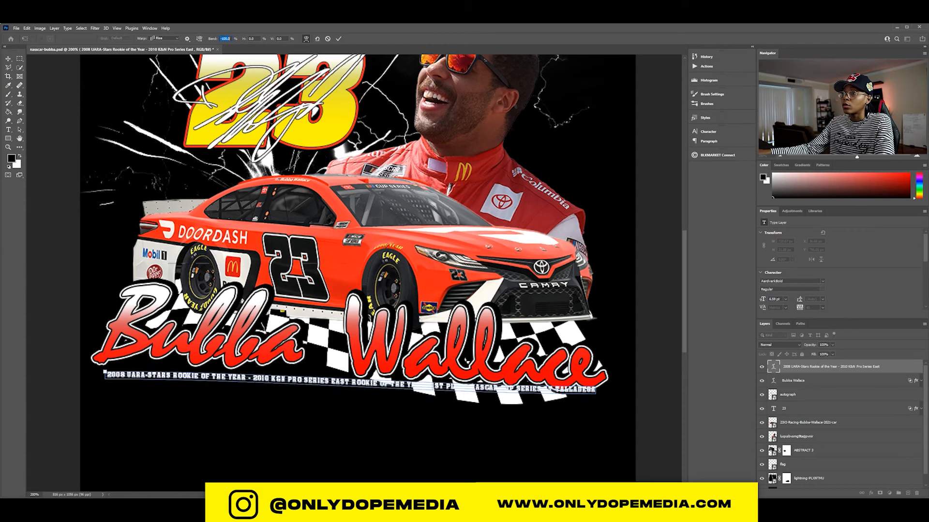
# - Warp the achievements line in the Flag style at 100% bend with slight vertical distortion, and tilt it about 2.8° to follow the name
pyautogui.click(162, 38)
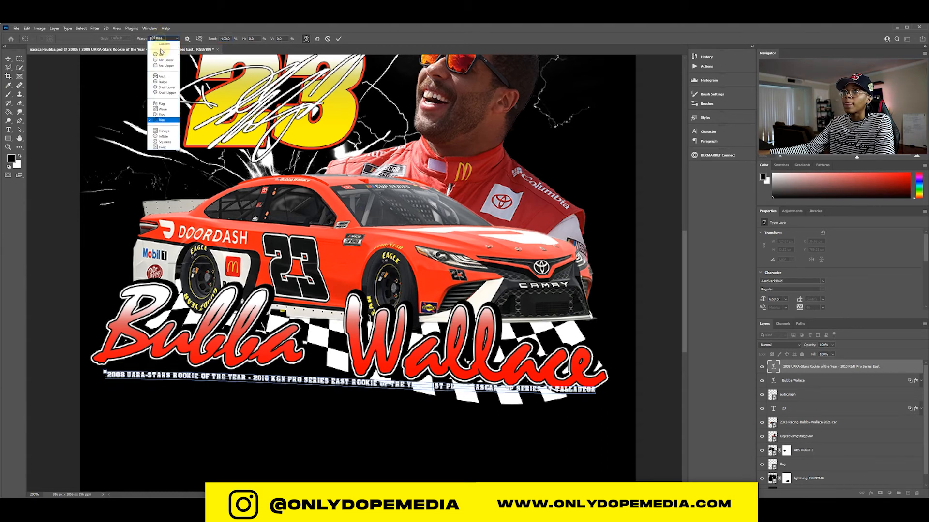
pyautogui.click(161, 104)
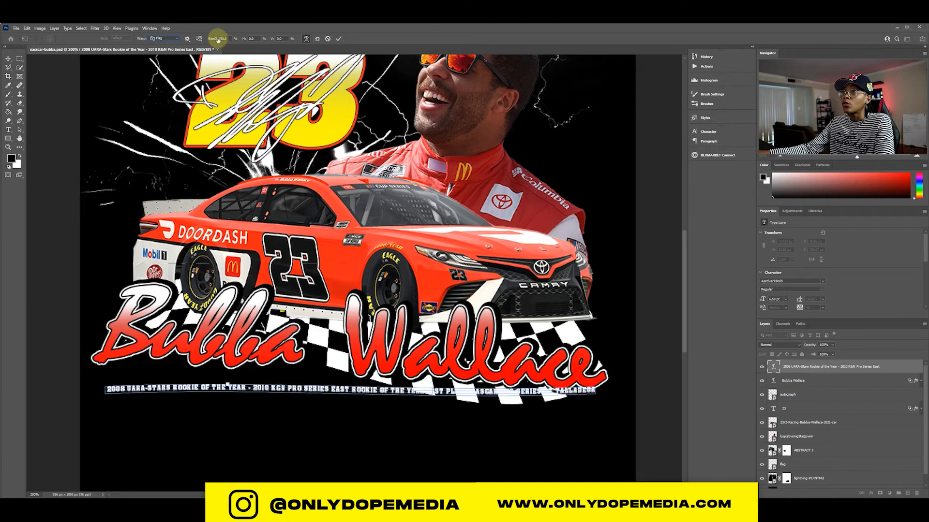
pyautogui.moveTo(218, 38); pyautogui.dragTo(535, 41)
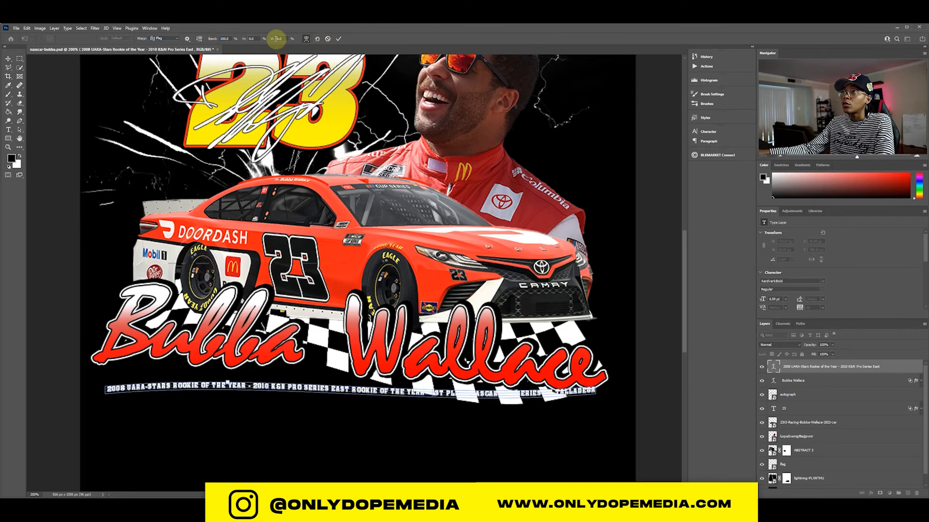
pyautogui.moveTo(274, 41)
pyautogui.mouseDown()
pyautogui.moveTo(329, 39)
pyautogui.moveTo(266, 58)
pyautogui.mouseUp()
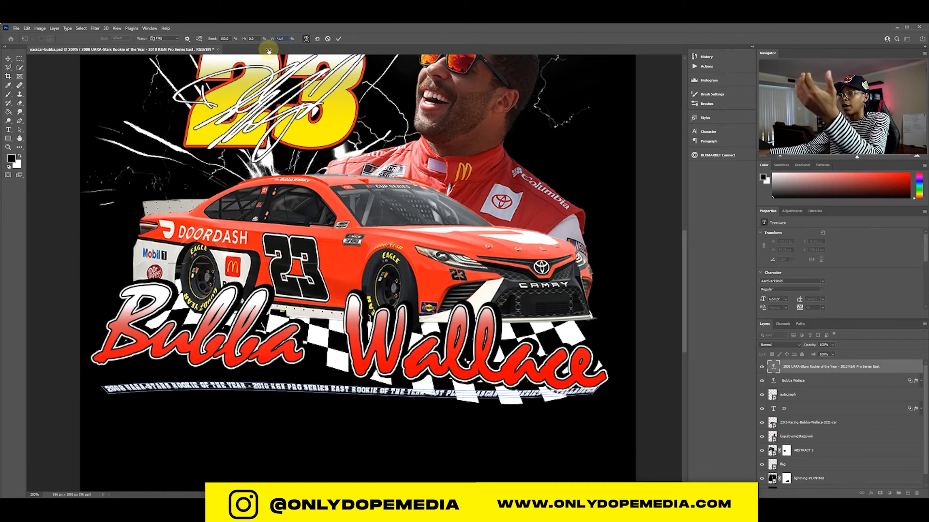
pyautogui.moveTo(272, 47); pyautogui.dragTo(270, 46)
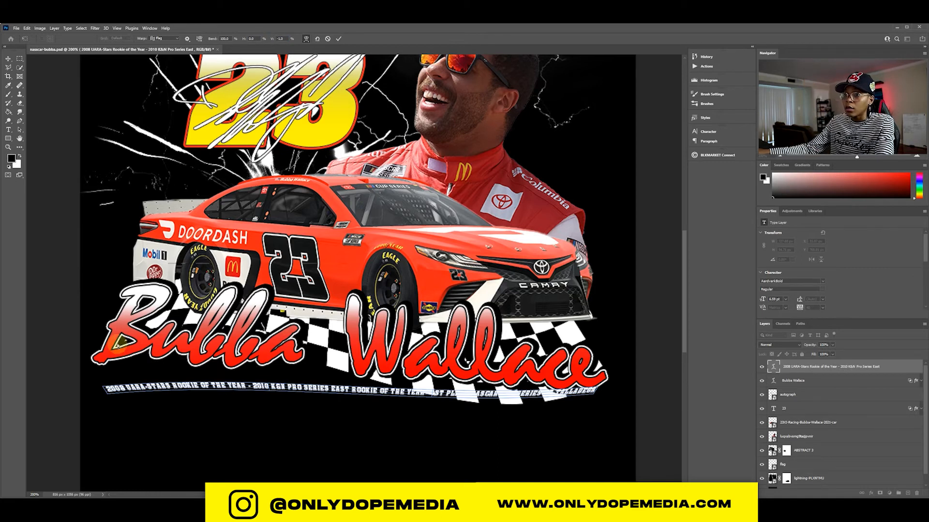
pyautogui.moveTo(107, 390); pyautogui.dragTo(104, 387)
pyautogui.press('Return')
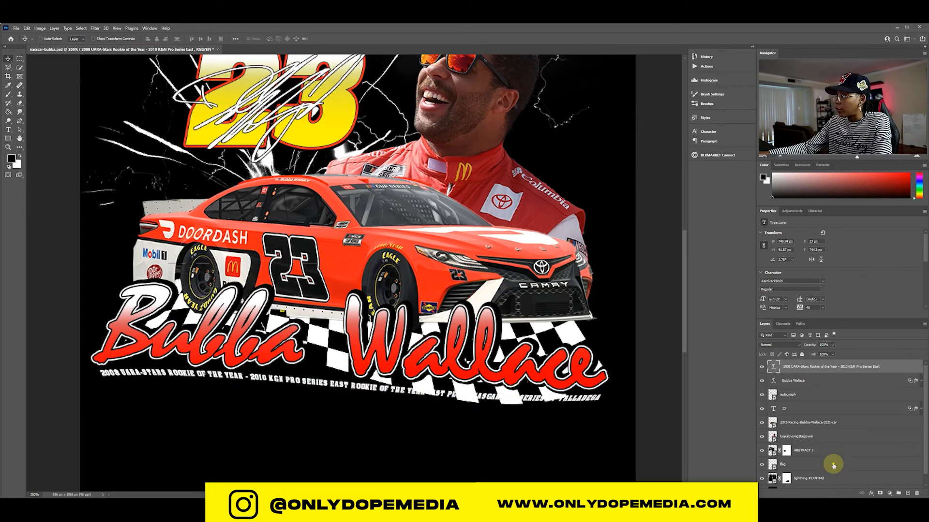
# - Add a layer mask to the flag layer, brush out the checkers behind the achievements line in black, and save the file
pyautogui.click(832, 464)
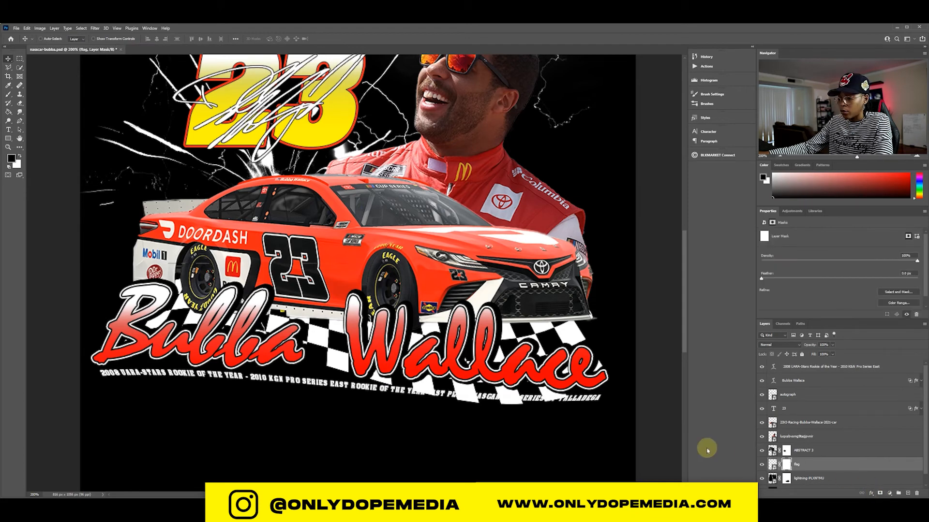
pyautogui.press('b')
pyautogui.press('[')
pyautogui.press('[')
pyautogui.press('[')
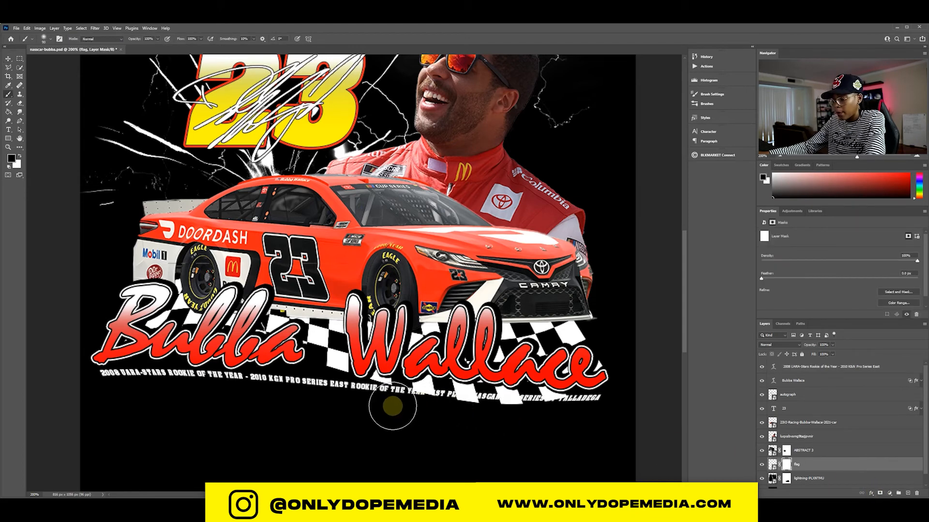
pyautogui.moveTo(385, 389)
pyautogui.mouseDown()
pyautogui.moveTo(365, 396)
pyautogui.moveTo(370, 375)
pyautogui.mouseUp()
pyautogui.moveTo(424, 391)
pyautogui.mouseDown()
pyautogui.moveTo(457, 407)
pyautogui.moveTo(440, 395)
pyautogui.moveTo(450, 386)
pyautogui.moveTo(459, 386)
pyautogui.moveTo(462, 404)
pyautogui.moveTo(472, 396)
pyautogui.moveTo(455, 382)
pyautogui.moveTo(453, 389)
pyautogui.moveTo(506, 387)
pyautogui.moveTo(497, 387)
pyautogui.moveTo(510, 410)
pyautogui.moveTo(531, 409)
pyautogui.moveTo(567, 391)
pyautogui.mouseUp()
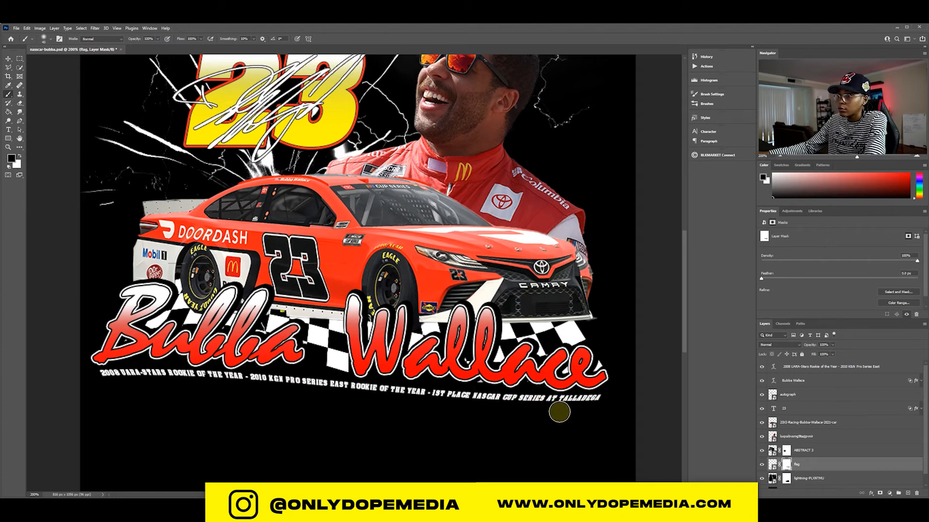
pyautogui.press('v')
pyautogui.hotkey('ctrl', 's')
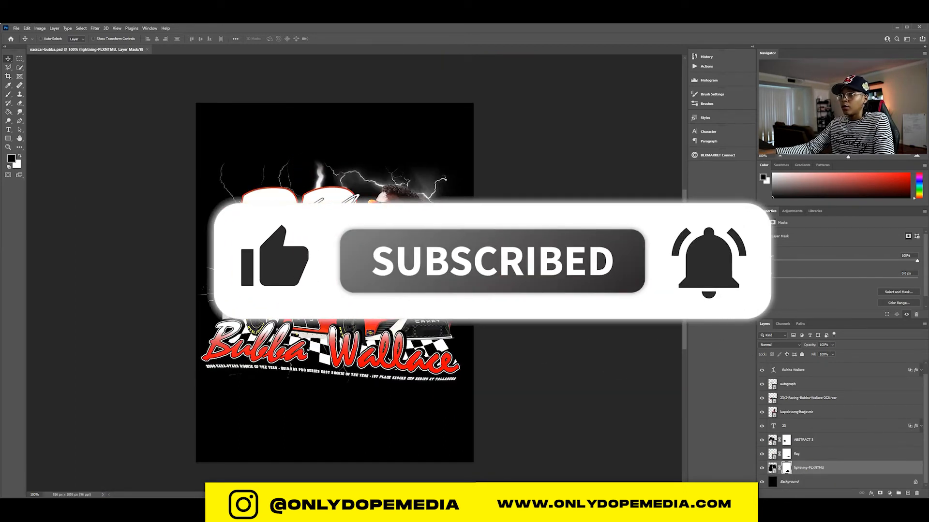
# - Add a Gradient Map adjustment above the car layer, reverse it to run black to white, and clip it to the car
pyautogui.click(822, 411)
pyautogui.click(762, 398)
pyautogui.click(762, 398)
pyautogui.click(848, 398)
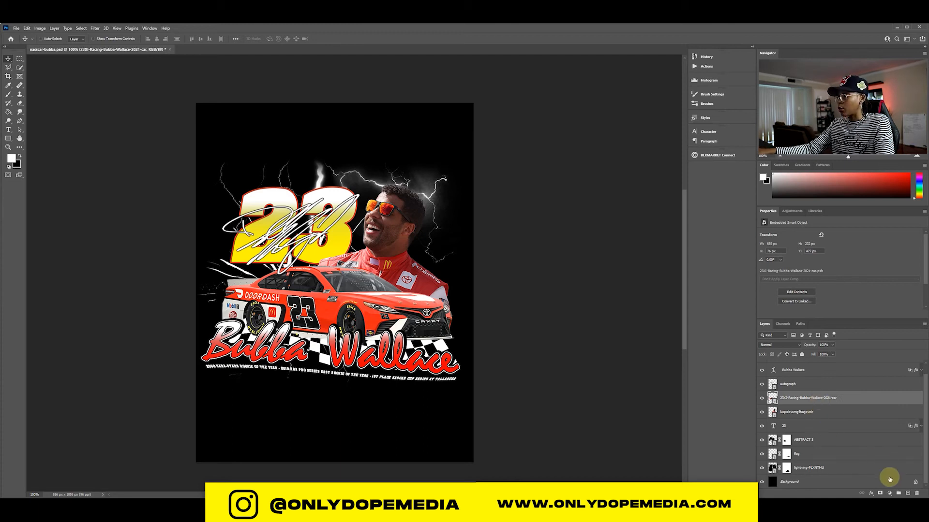
pyautogui.click(889, 493)
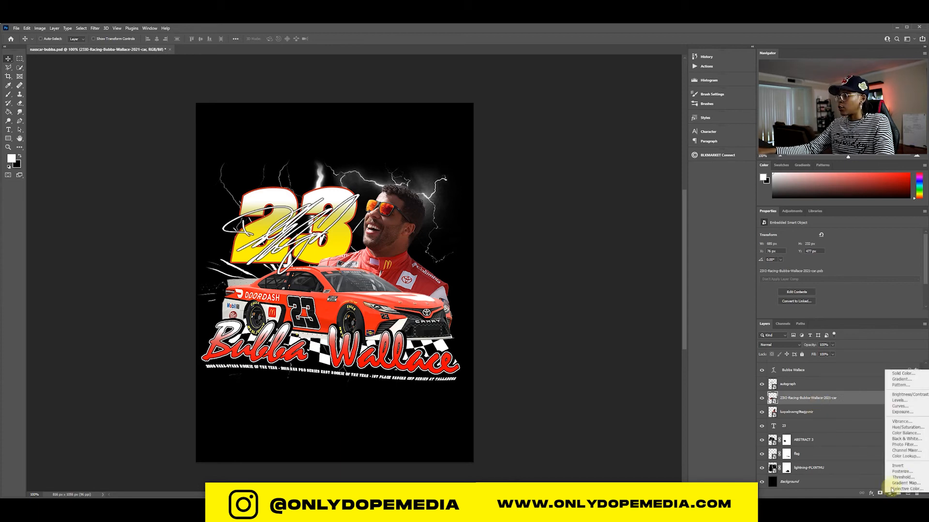
pyautogui.click(903, 483)
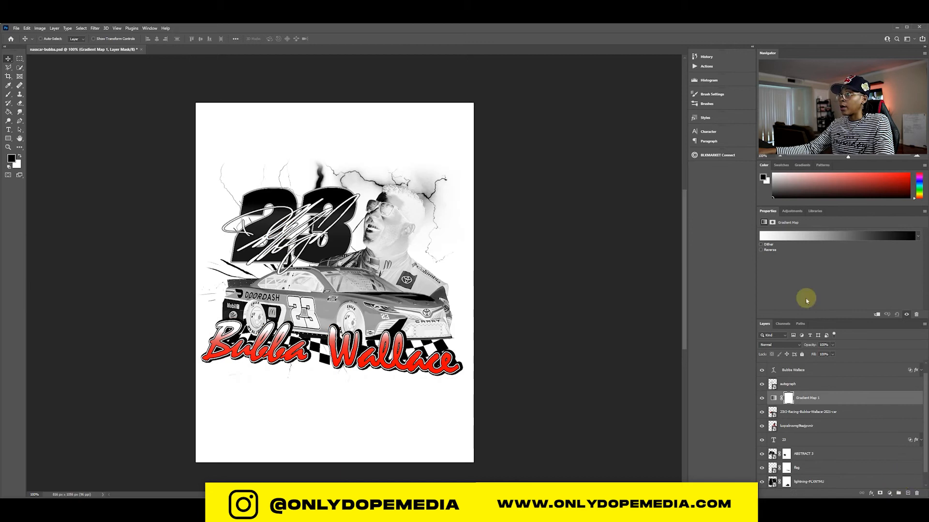
pyautogui.click(766, 252)
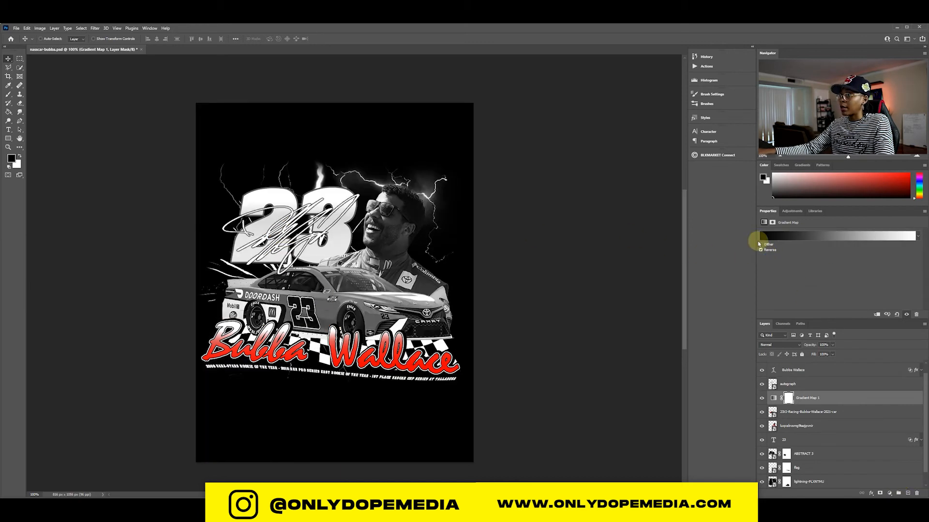
pyautogui.rightClick(840, 404)
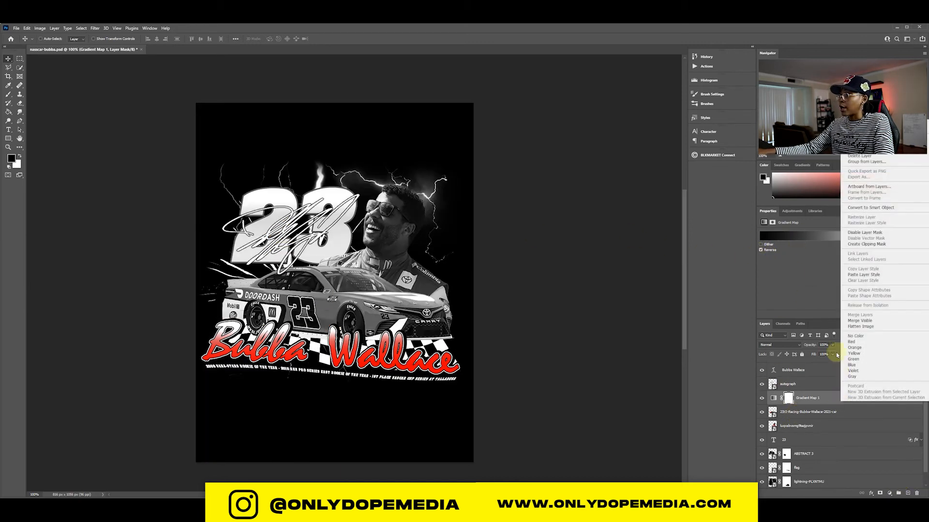
pyautogui.click(849, 241)
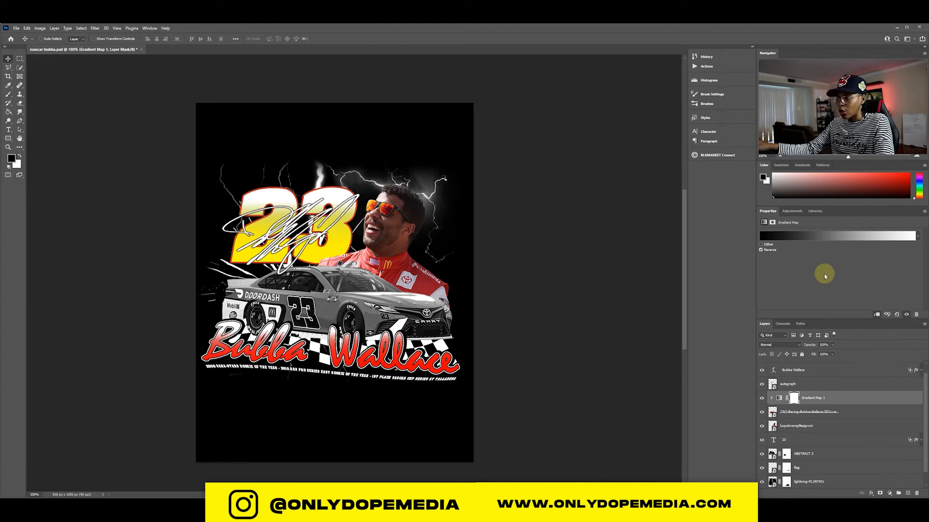
# - Add a second Gradient Map adjustment above the first and clip it to the car as well
pyautogui.click(889, 493)
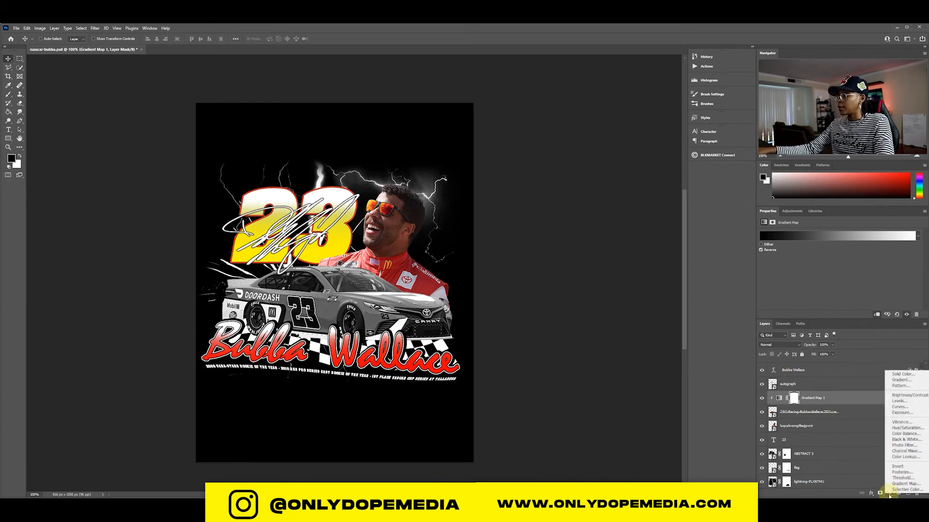
pyautogui.click(896, 483)
pyautogui.rightClick(826, 399)
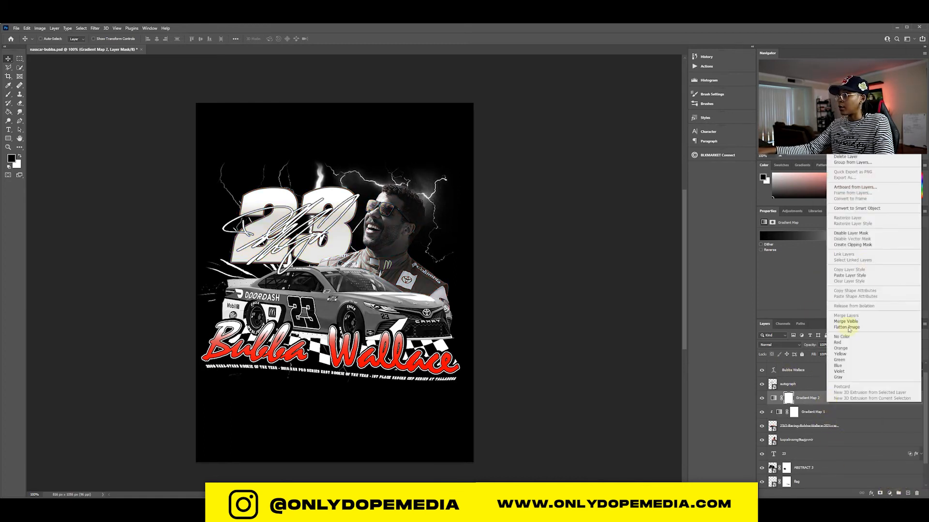
pyautogui.click(860, 245)
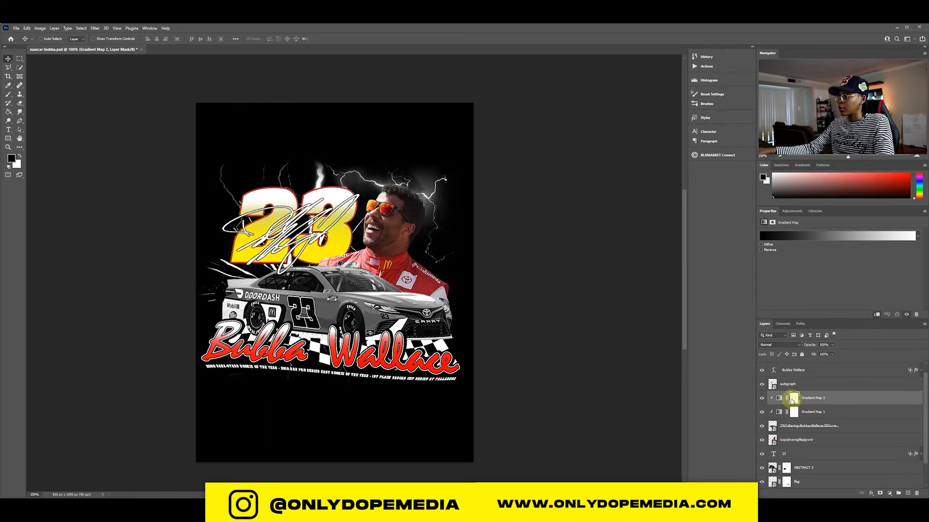
# - Preview the ICY BLUE, HEATMAP, SUNBURST, gold, red, ORANGE DREAM and green presets of the ODM bootleg group on the car's upper gradient map
pyautogui.click(780, 398)
pyautogui.click(764, 222)
pyautogui.click(774, 236)
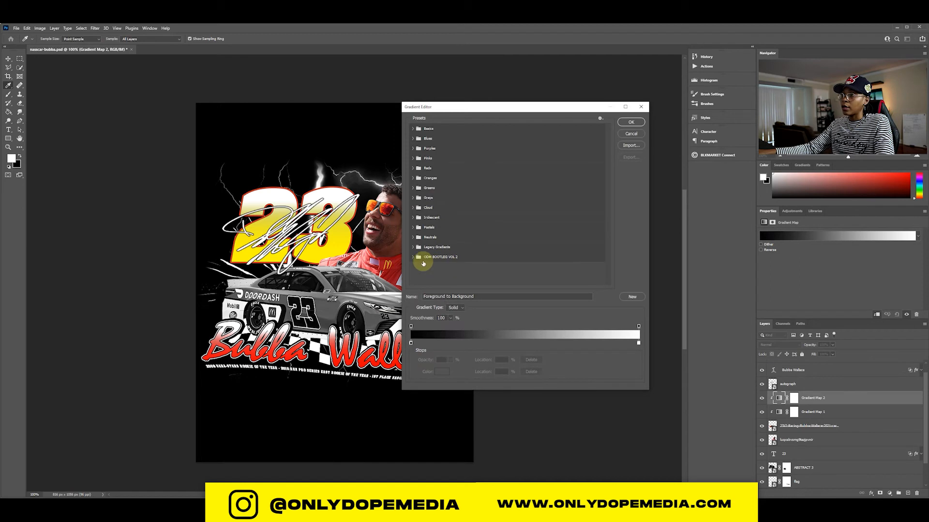
pyautogui.moveTo(466, 110); pyautogui.dragTo(541, 118)
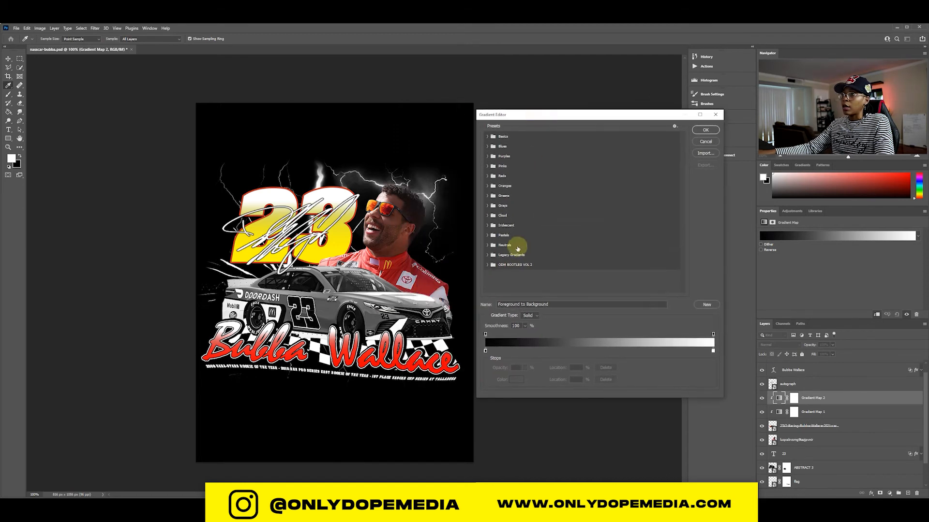
pyautogui.click(487, 265)
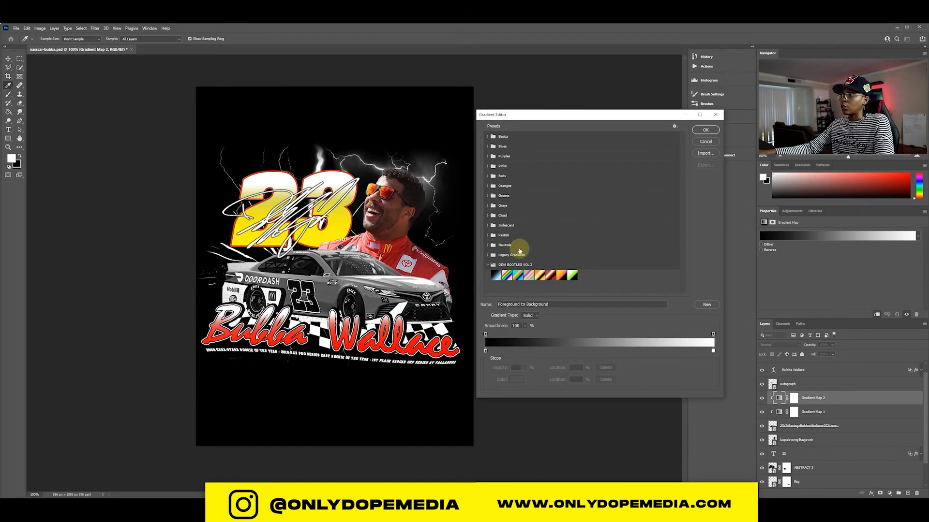
pyautogui.click(496, 277)
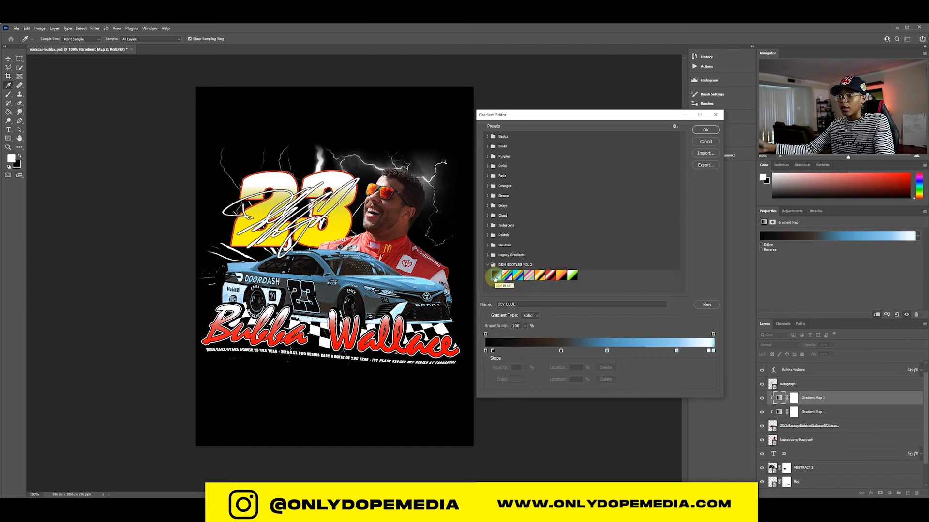
pyautogui.click(506, 276)
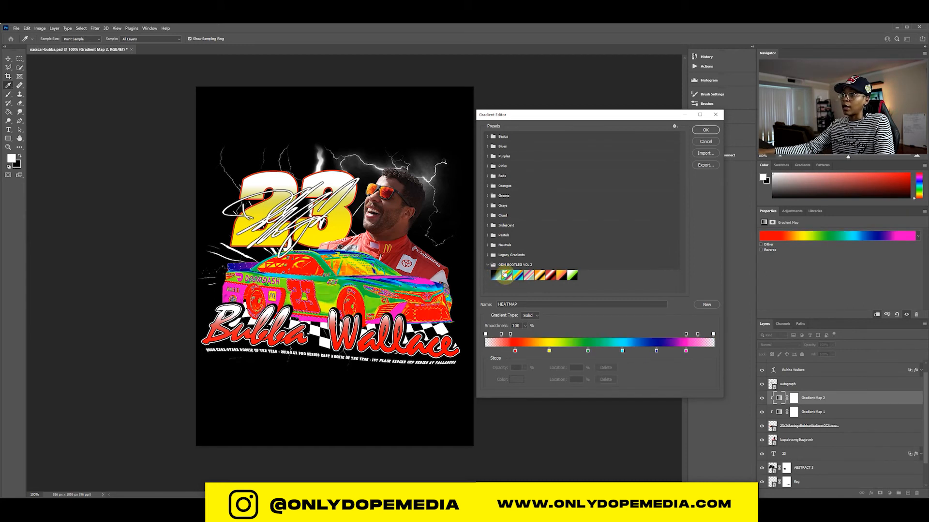
pyautogui.click(516, 276)
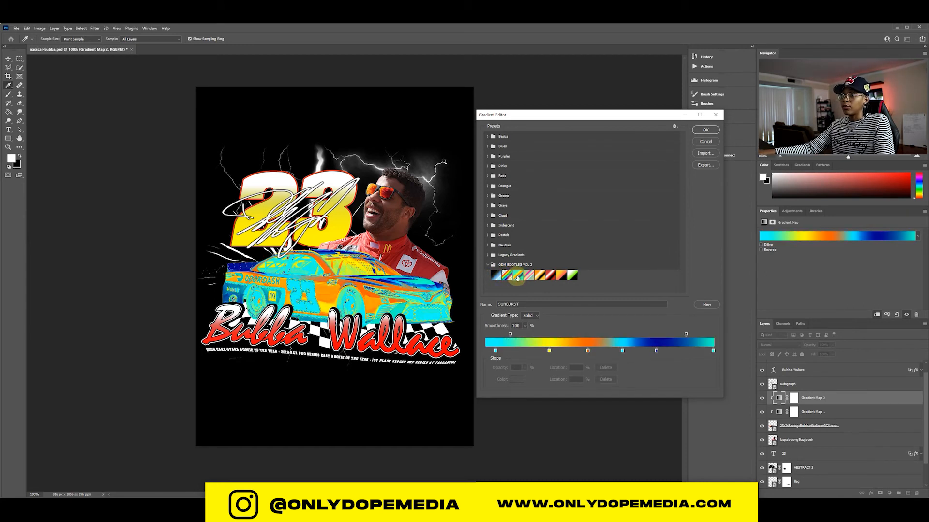
pyautogui.click(528, 276)
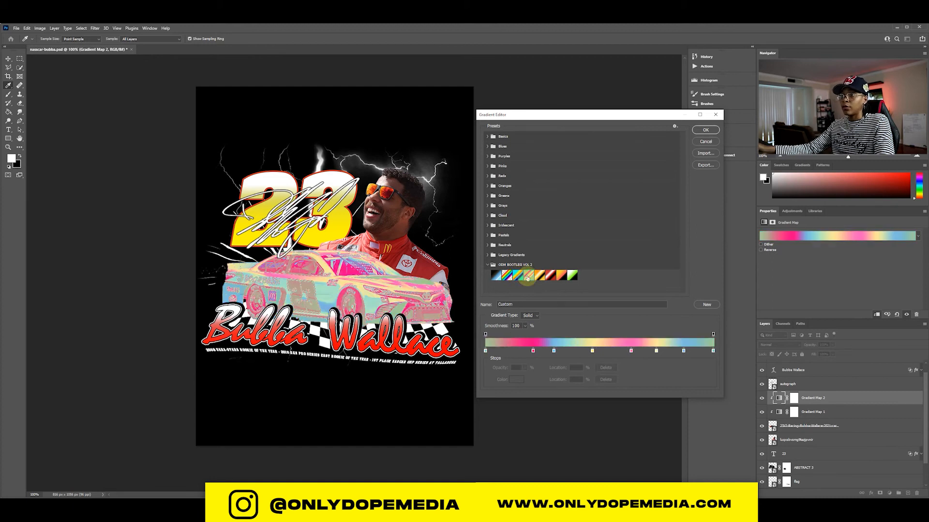
pyautogui.click(538, 276)
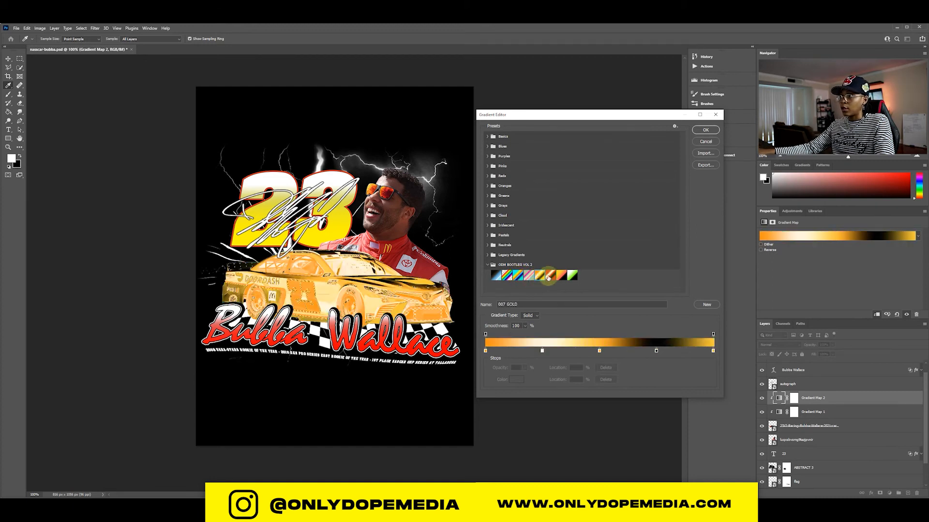
pyautogui.click(549, 277)
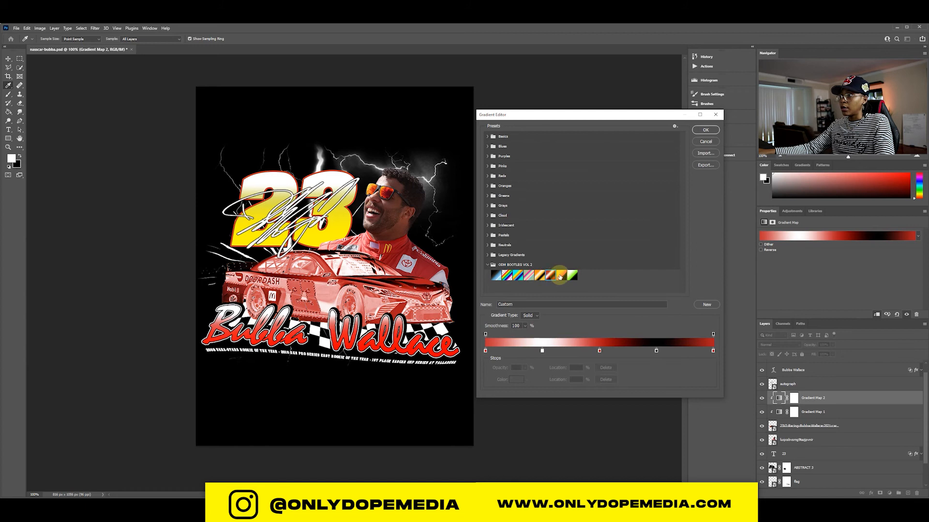
pyautogui.click(559, 275)
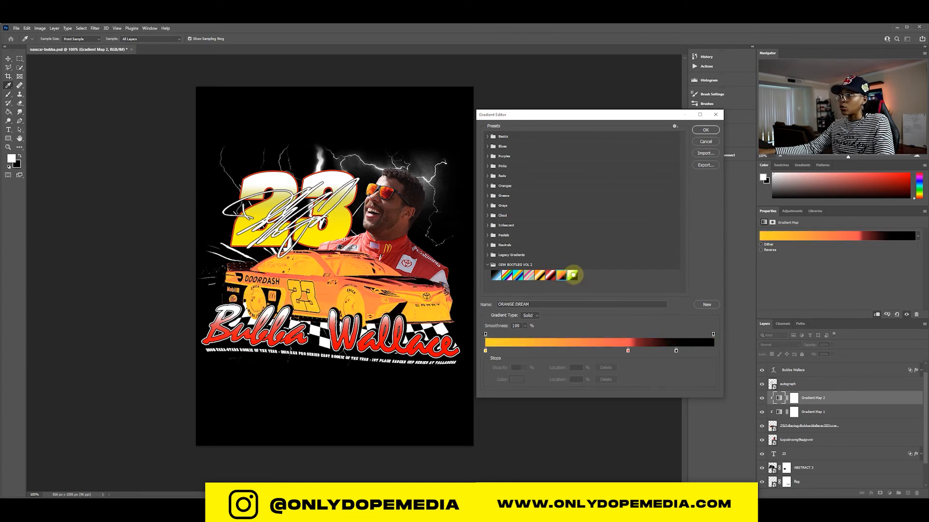
pyautogui.click(573, 275)
# - Apply the red, white and black ODM bootleg preset to the upper gradient map and set its blend mode to Color
pyautogui.click(548, 276)
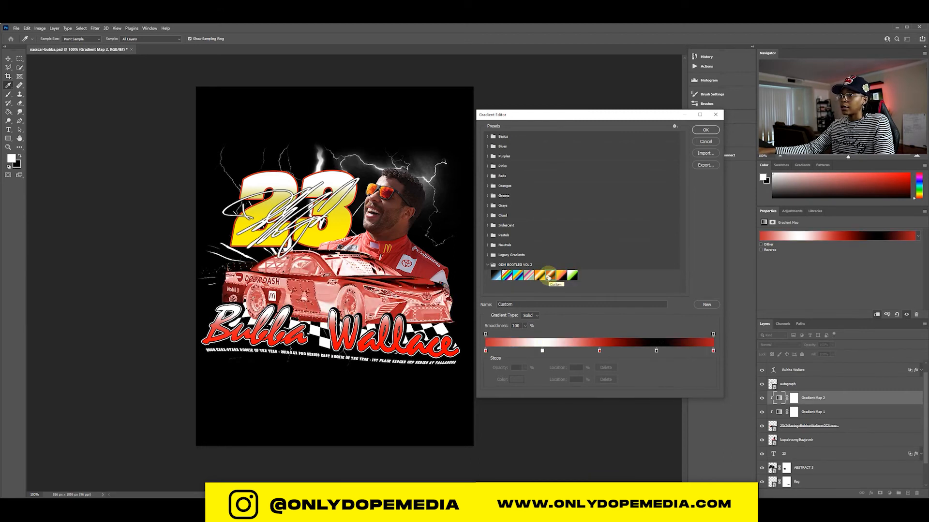
pyautogui.click(705, 130)
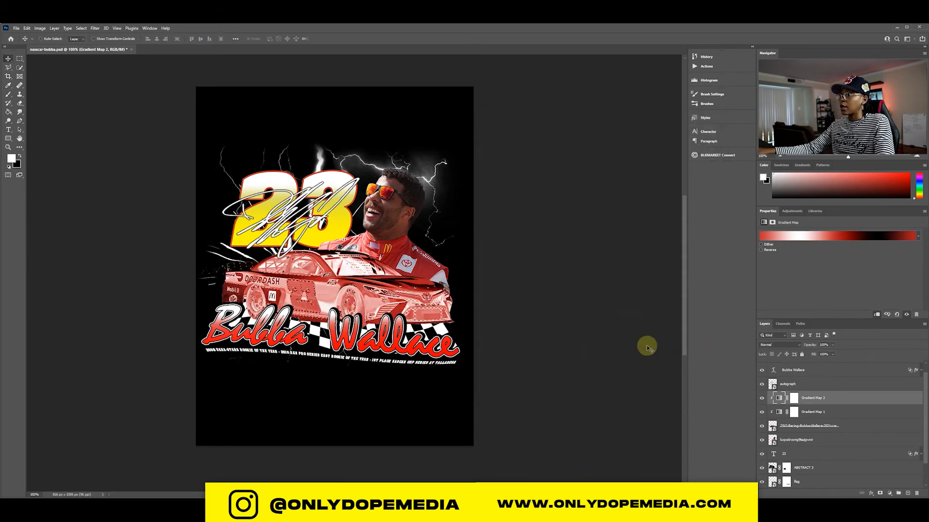
pyautogui.click(788, 345)
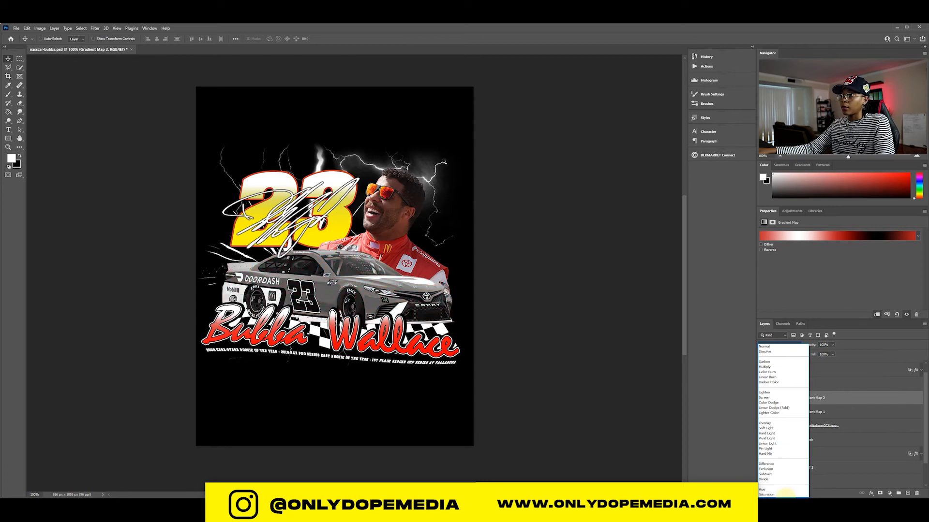
pyautogui.click(778, 494)
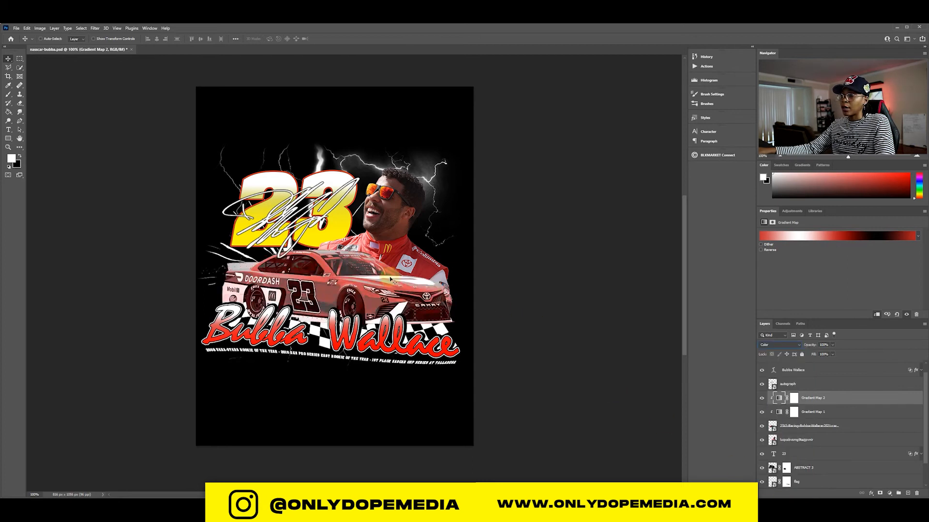
# - Move both gradient maps below the car layer and clip them to the driver photo
pyautogui.keyDown('shift'); pyautogui.click(835, 415); pyautogui.keyUp('shift')
pyautogui.moveTo(836, 415); pyautogui.dragTo(831, 432)
pyautogui.rightClick(832, 421)
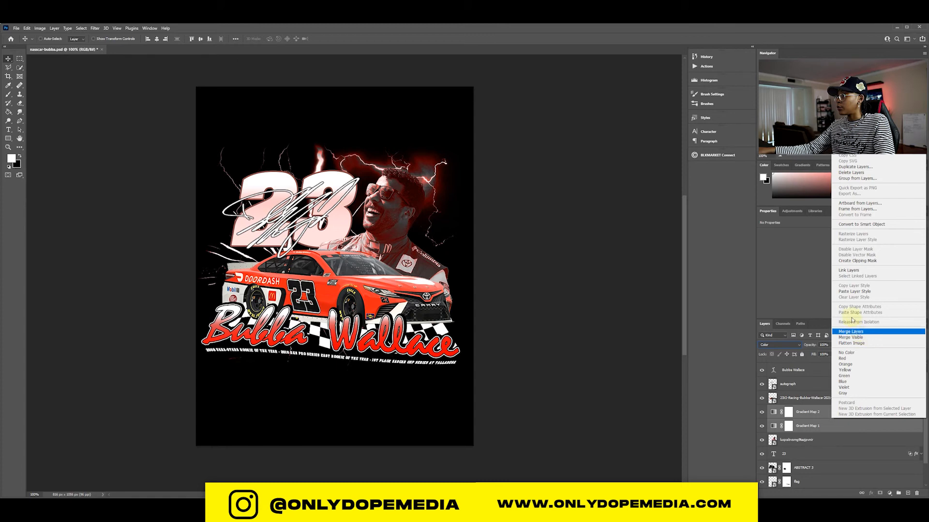
pyautogui.click(854, 261)
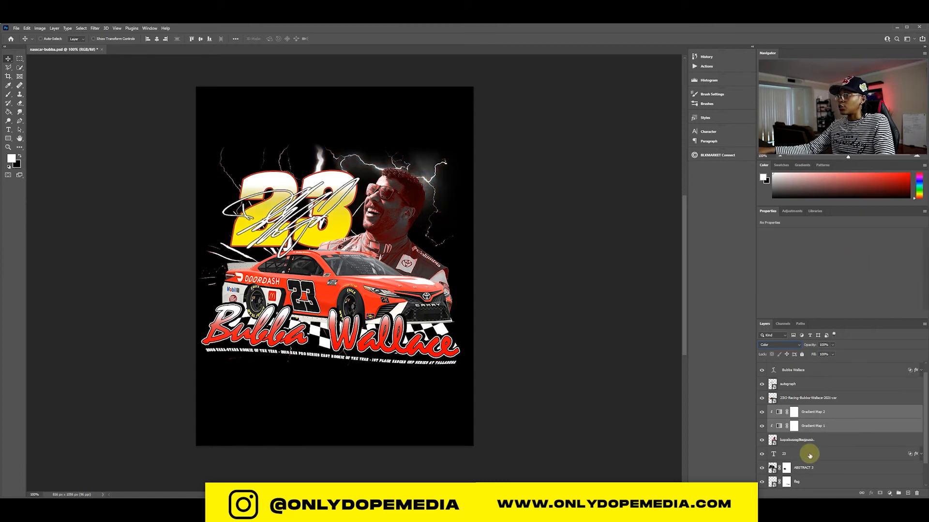
# - Add a new Gradient Map adjustment above the car layer, clip it to the car, and reverse it to run black to white
pyautogui.click(835, 399)
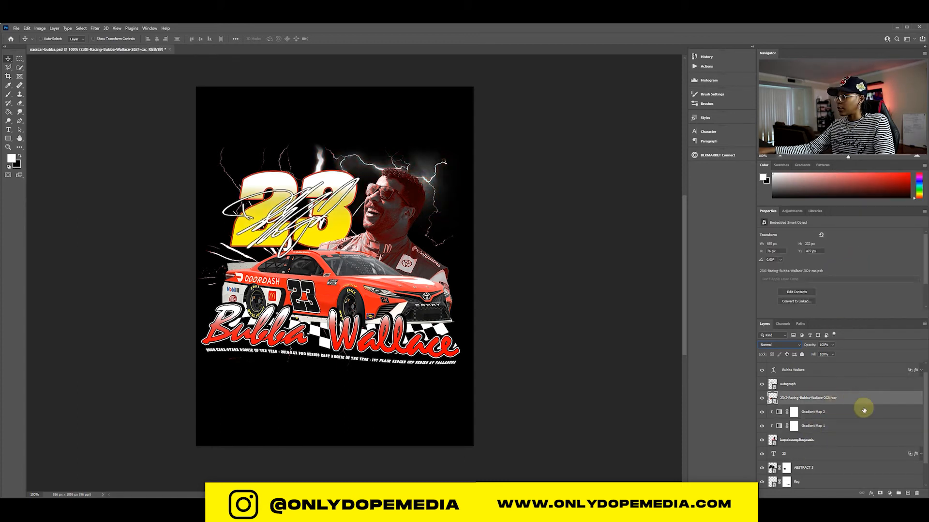
pyautogui.click(889, 494)
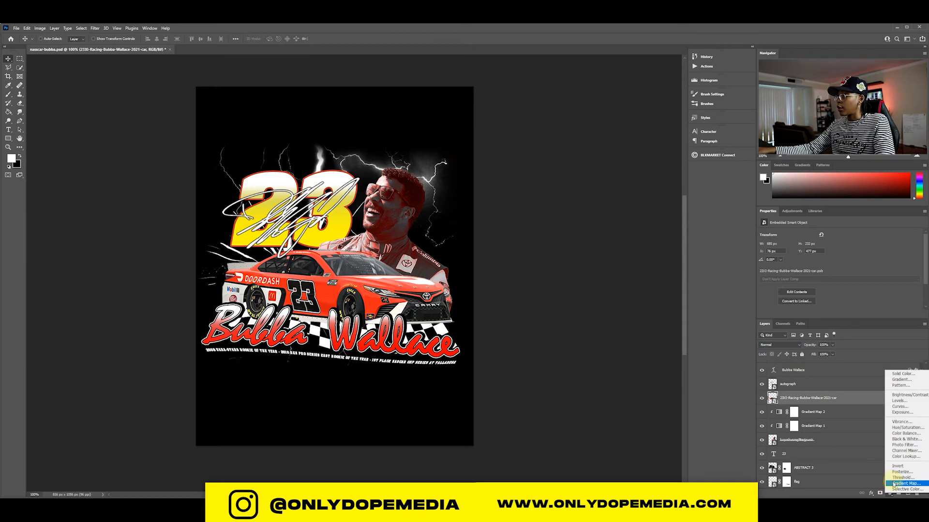
pyautogui.click(893, 484)
pyautogui.rightClick(813, 399)
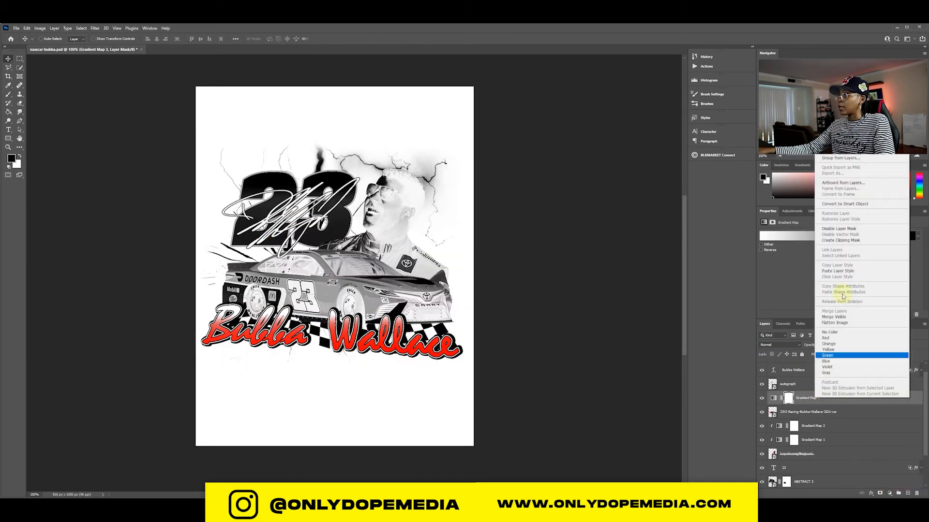
pyautogui.click(849, 241)
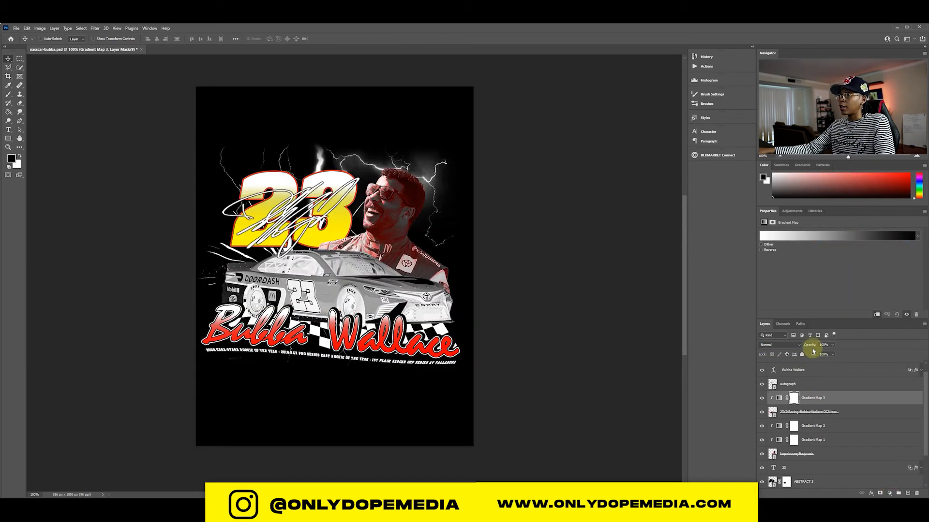
pyautogui.click(761, 250)
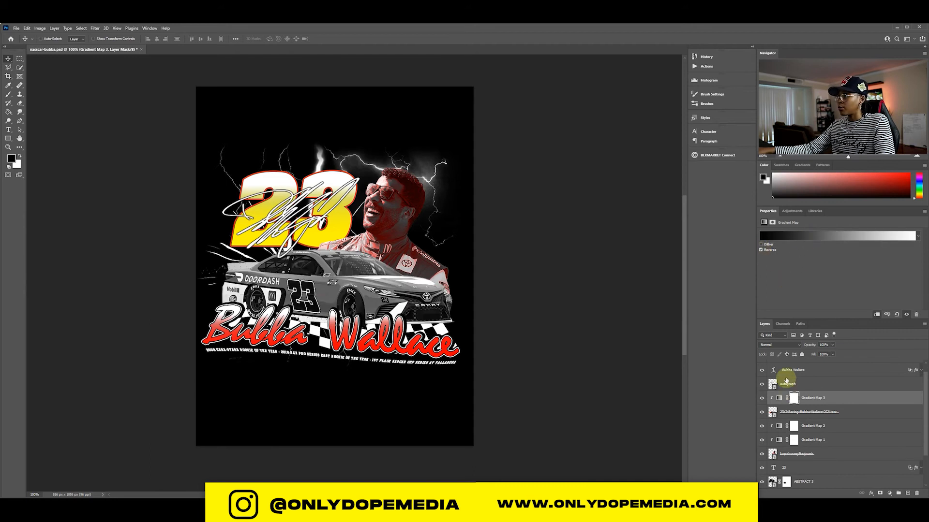
# - Set the blend mode of the car's new gradient map to Overlay and save the file
pyautogui.click(778, 348)
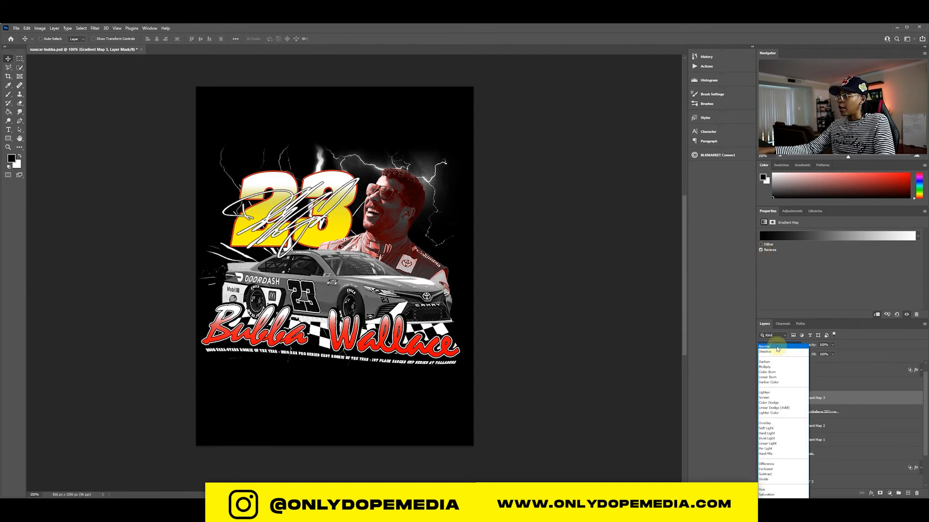
pyautogui.click(770, 424)
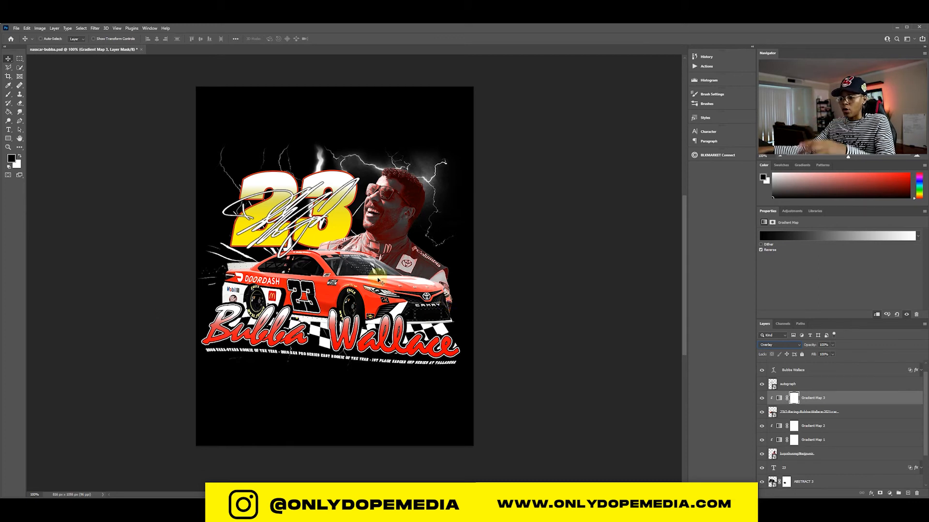
pyautogui.hotkey('ctrl', 's')
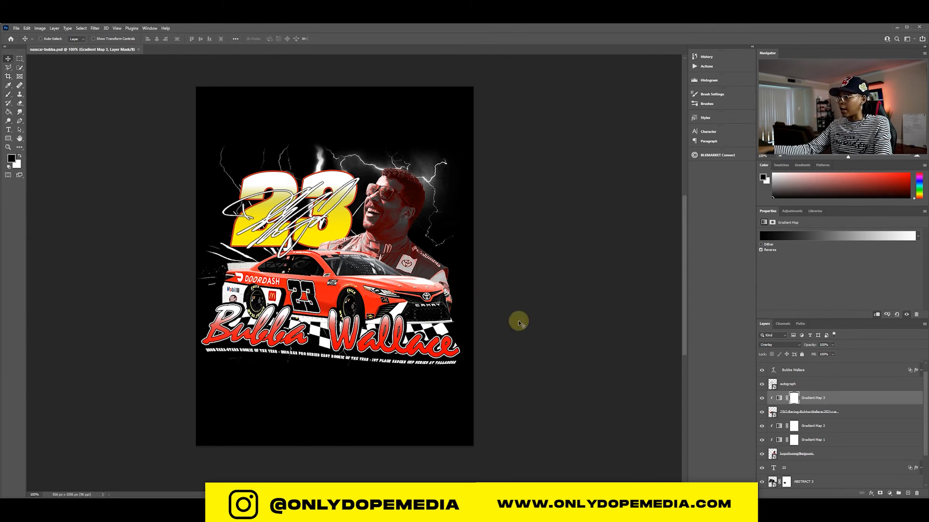
# - Change the gradient of the driver's upper gradient map to the ICY BLUE preset from the ODM bootleg group
pyautogui.click(835, 435)
pyautogui.click(833, 426)
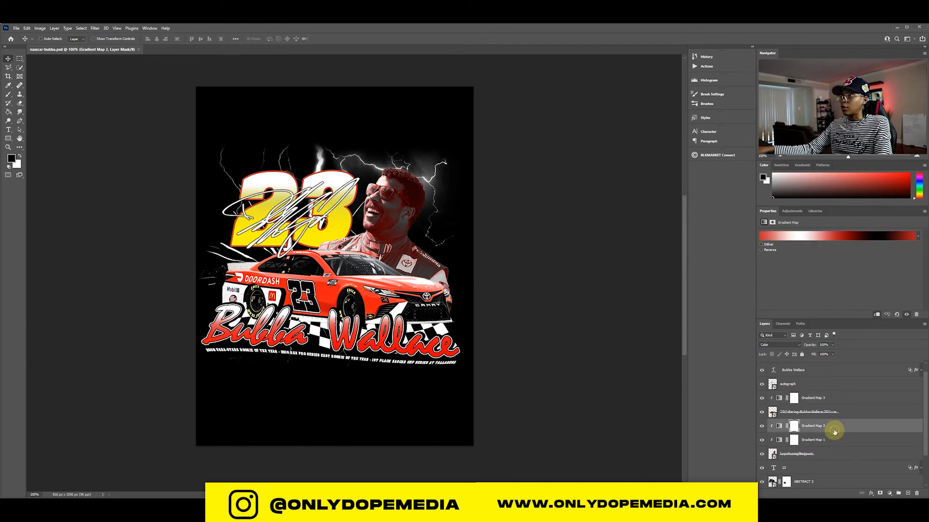
pyautogui.hotkey('ctrl', '+')
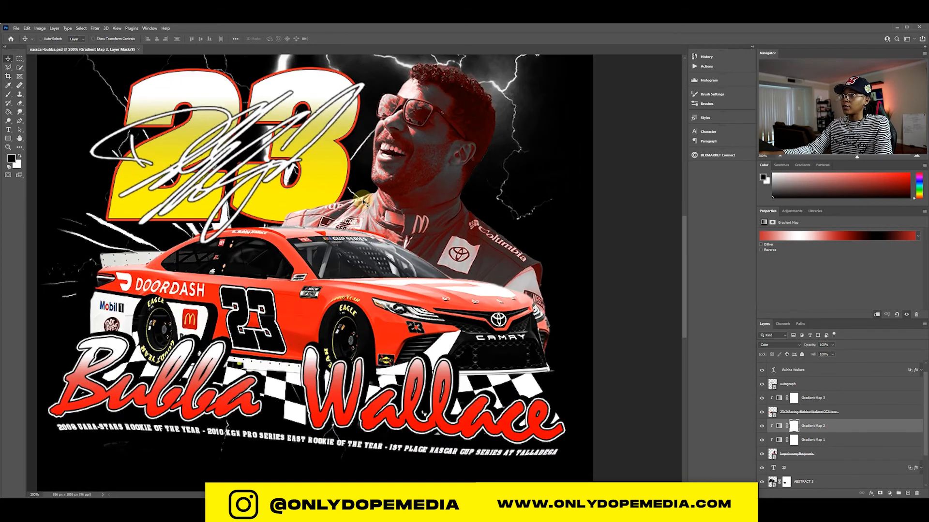
pyautogui.moveTo(385, 182); pyautogui.dragTo(375, 214)
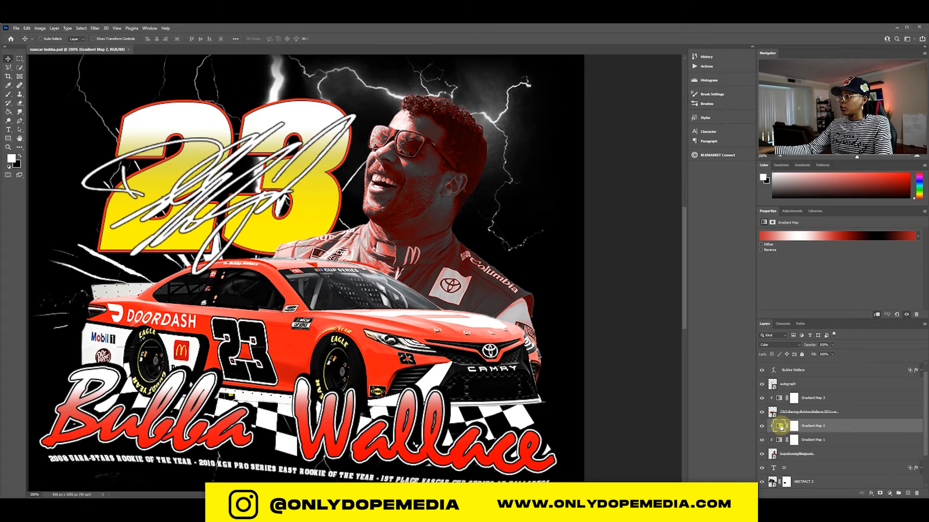
pyautogui.click(790, 236)
pyautogui.moveTo(516, 121); pyautogui.dragTo(546, 116)
pyautogui.click(517, 260)
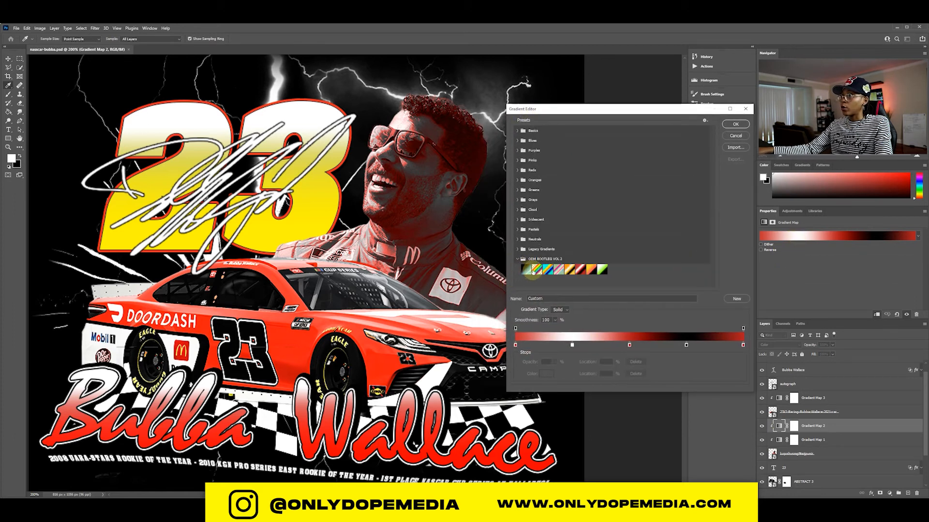
pyautogui.click(527, 270)
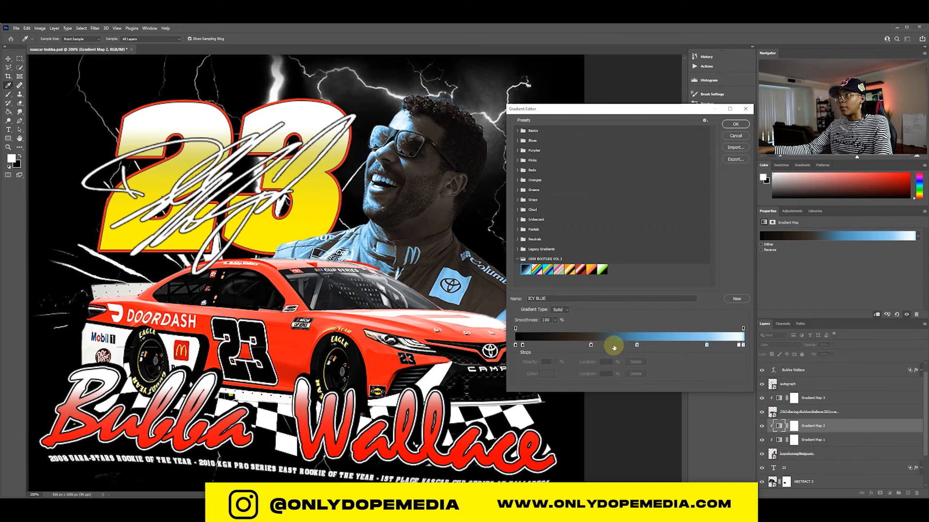
# - Recolor the gradient's blue stop at 53% to red #ff3b33, sampled from the car body
pyautogui.click(636, 344)
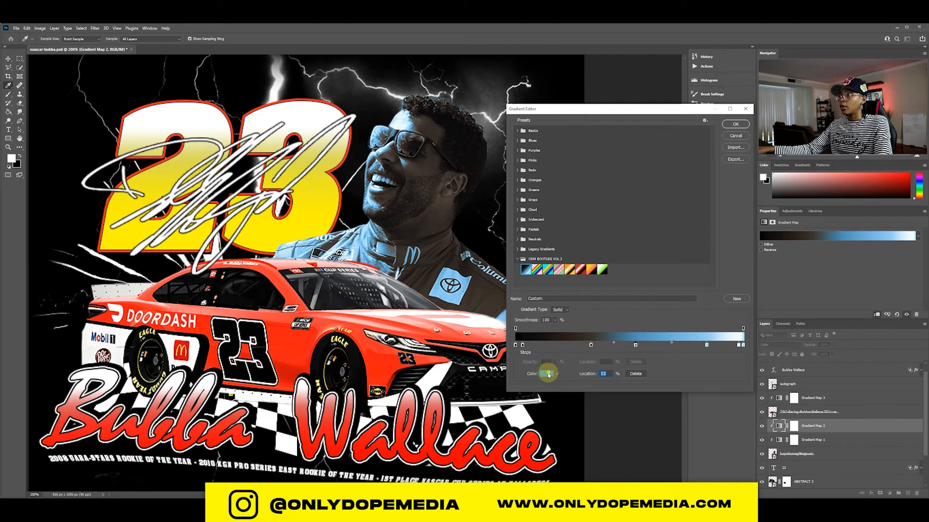
pyautogui.click(548, 374)
pyautogui.click(329, 324)
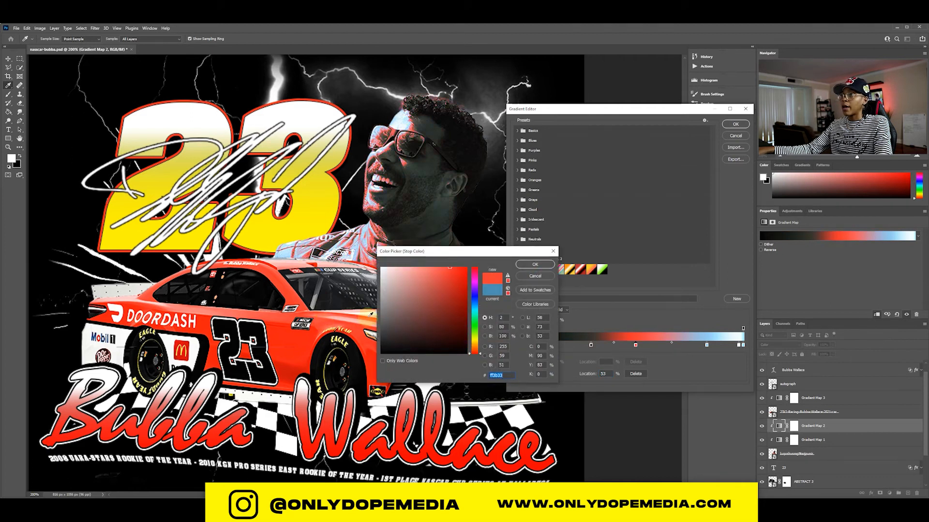
pyautogui.click(535, 264)
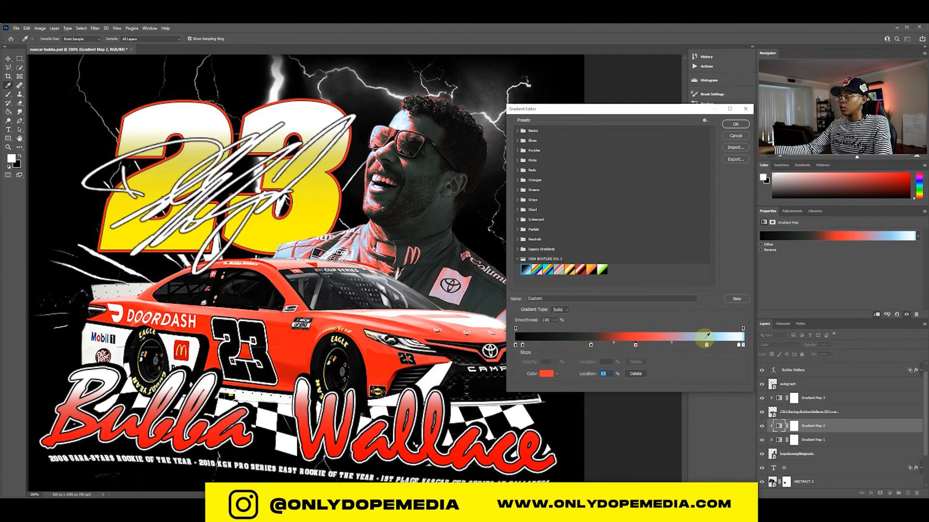
# - Recolor the gradient's light blue stop at 84% to red #ff1d14, sampled from the car body
pyautogui.click(706, 344)
pyautogui.click(547, 373)
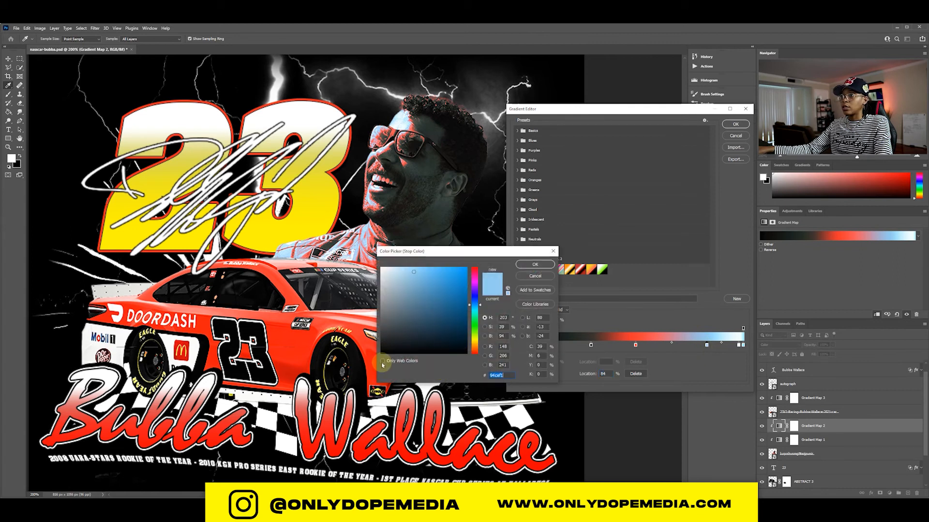
pyautogui.click(303, 341)
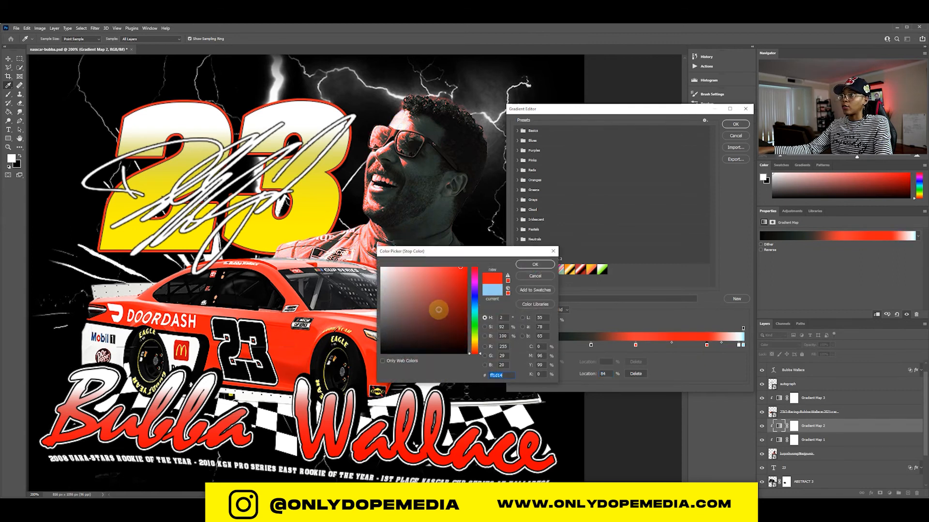
pyautogui.click(535, 264)
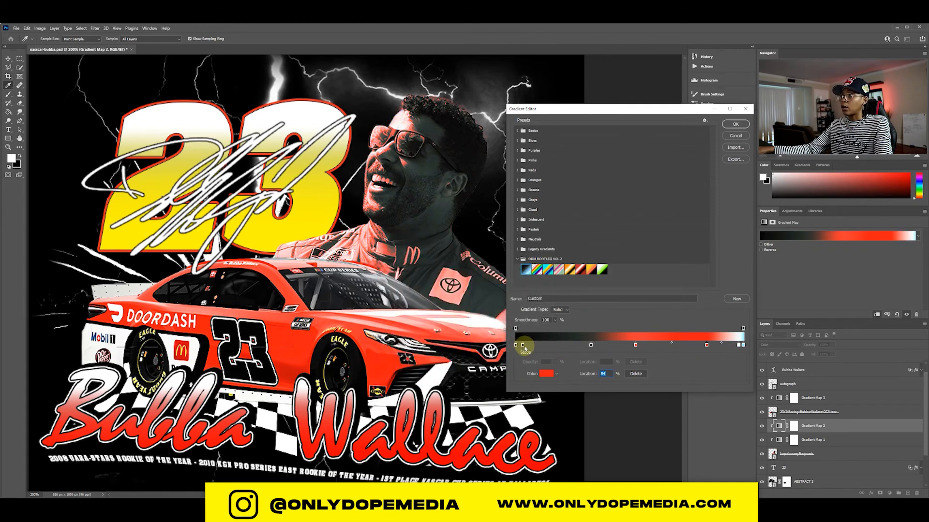
# - Recolor the gradient's dark stop at 33% to a warmer dark tone that blends into the red stops
pyautogui.click(591, 346)
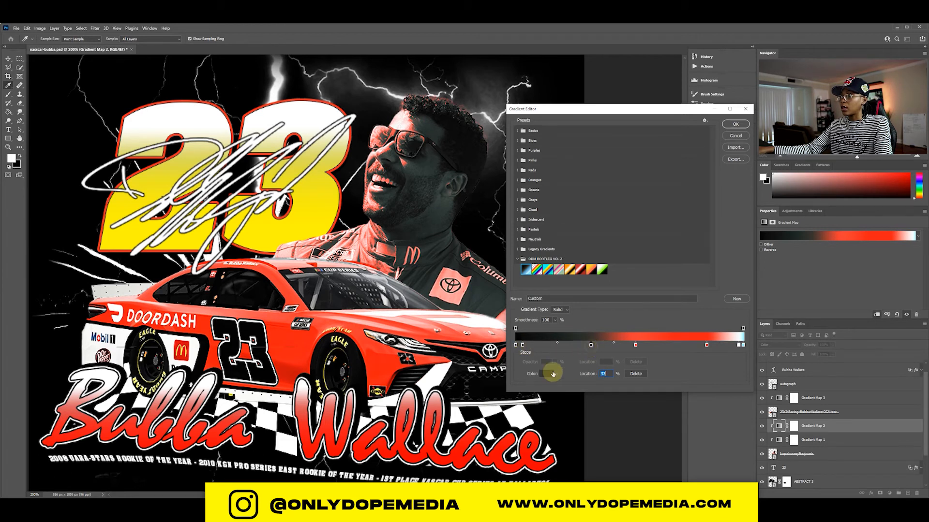
pyautogui.click(548, 374)
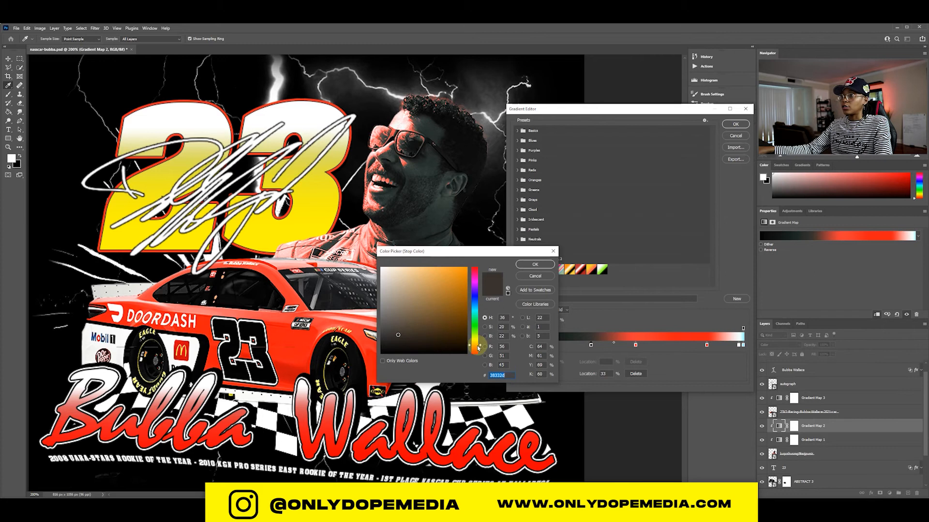
pyautogui.moveTo(481, 346); pyautogui.dragTo(478, 349)
pyautogui.moveTo(414, 338)
pyautogui.mouseDown()
pyautogui.moveTo(428, 313)
pyautogui.moveTo(464, 308)
pyautogui.mouseUp()
pyautogui.moveTo(481, 351); pyautogui.dragTo(462, 342)
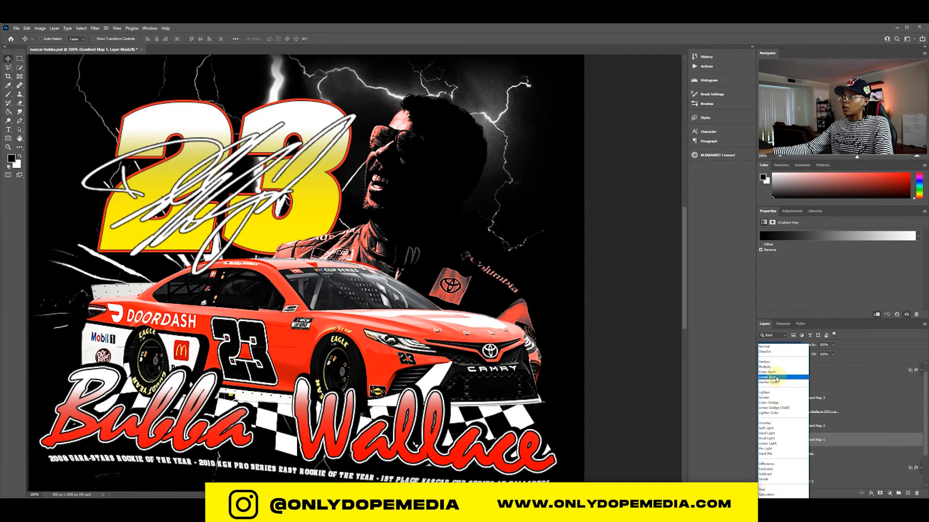
# - Set the driver's lower gradient map to Overlay with slightly reduced opacity, and the upper one to Lighter Color
pyautogui.click(768, 424)
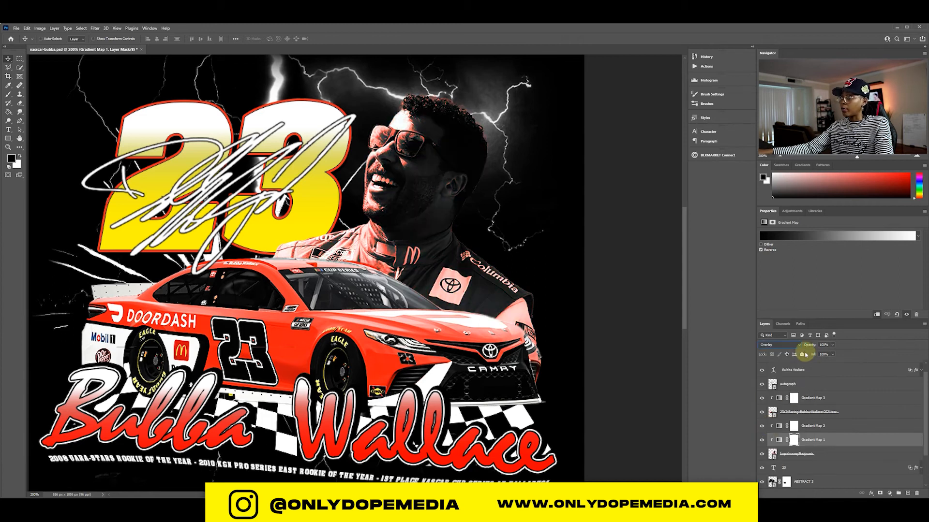
pyautogui.moveTo(794, 350); pyautogui.dragTo(798, 349)
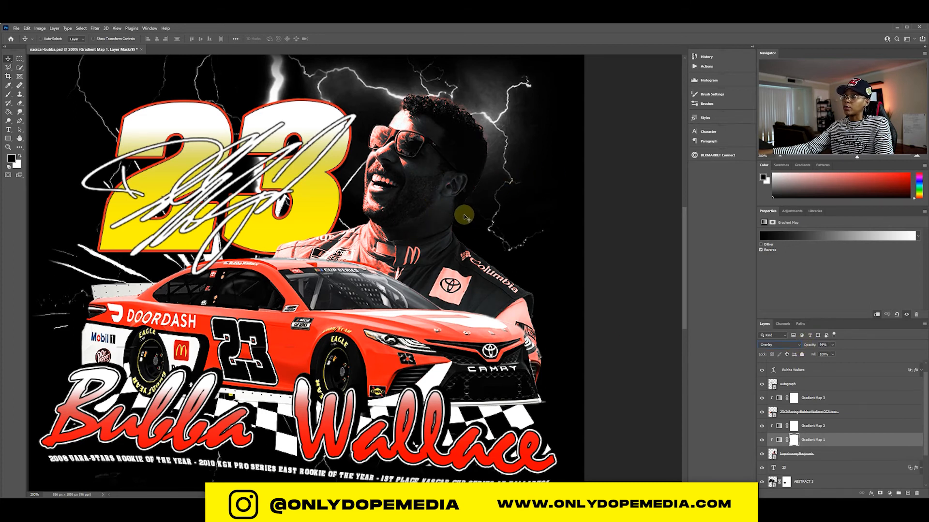
pyautogui.click(838, 429)
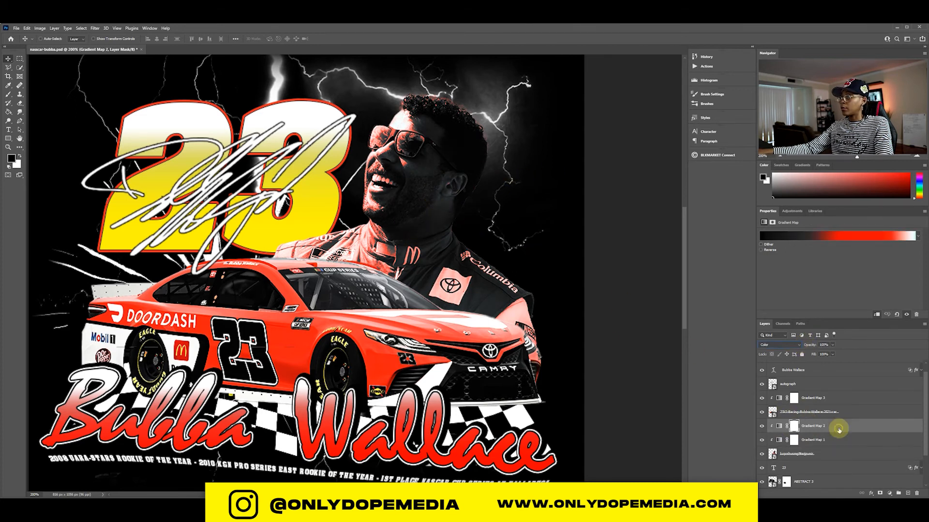
pyautogui.click(784, 345)
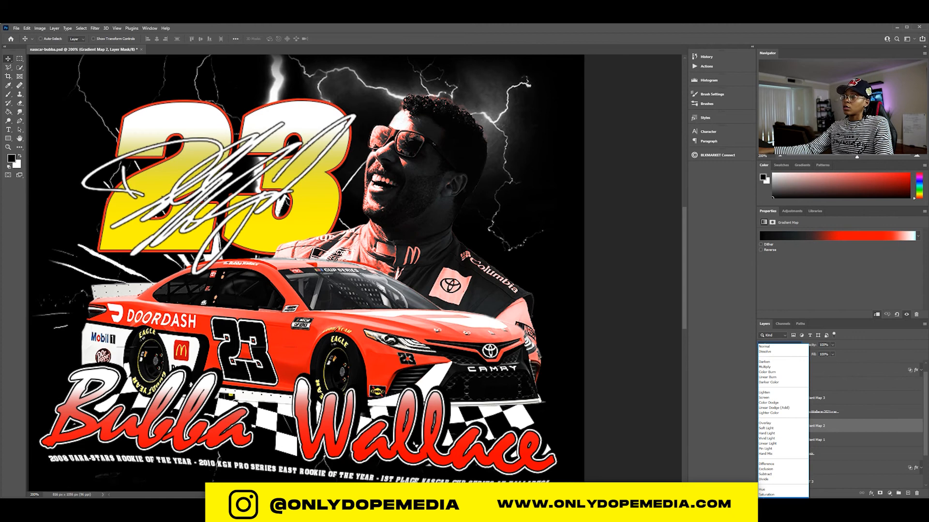
pyautogui.click(771, 413)
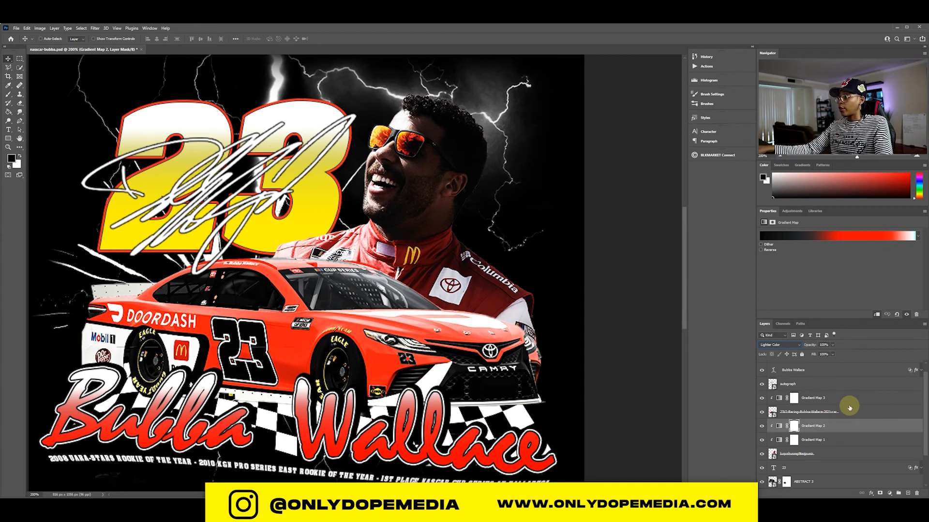
# - Add a black drop shadow to the driver layer, soften it with 0% spread, and reposition it around the figure
pyautogui.doubleClick(848, 455)
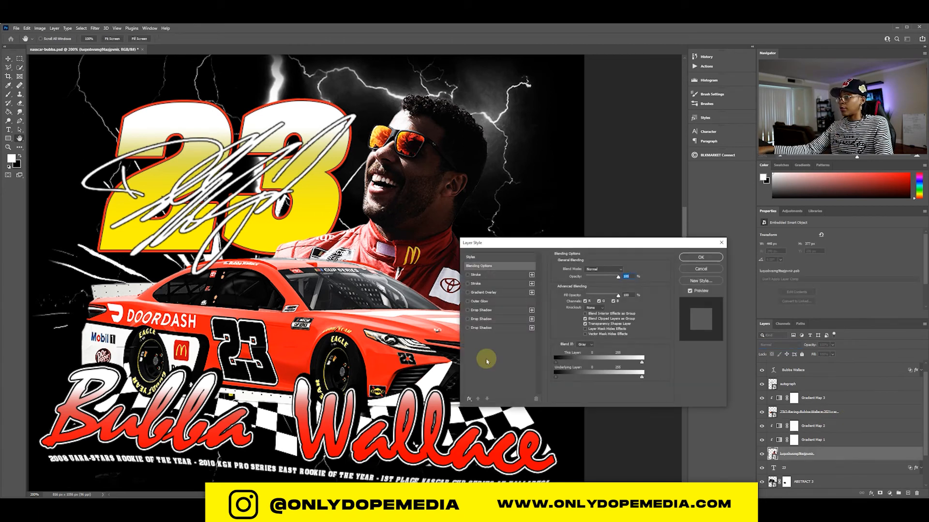
pyautogui.click(467, 328)
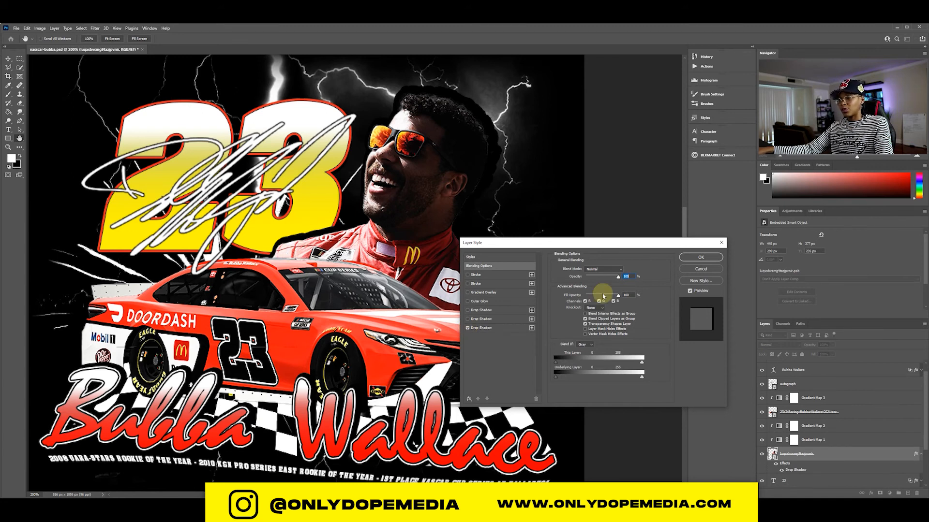
pyautogui.click(511, 332)
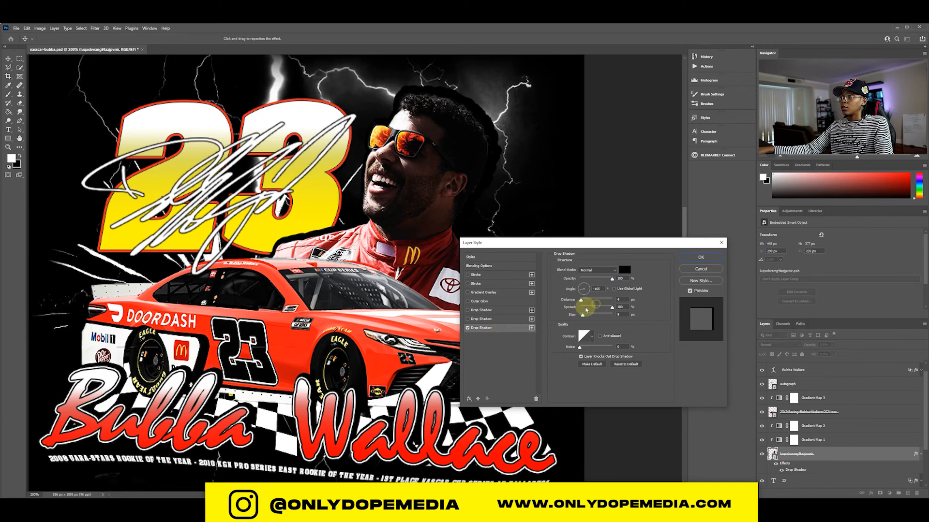
pyautogui.moveTo(583, 310)
pyautogui.mouseDown()
pyautogui.moveTo(576, 311)
pyautogui.moveTo(584, 308)
pyautogui.mouseUp()
pyautogui.moveTo(381, 267); pyautogui.dragTo(374, 269)
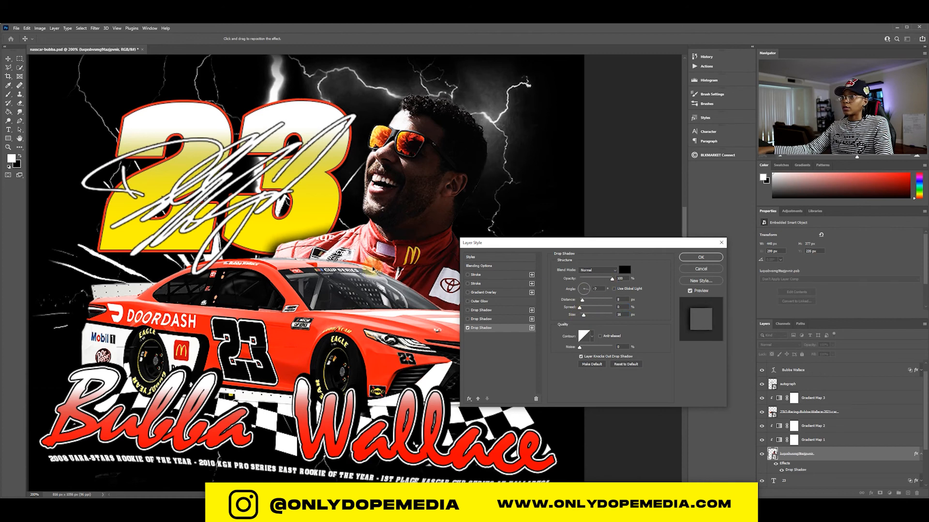
# - Refine the driver's drop shadow with 56% opacity, 15% spread and a smaller size, and shift its offset
pyautogui.click(613, 280)
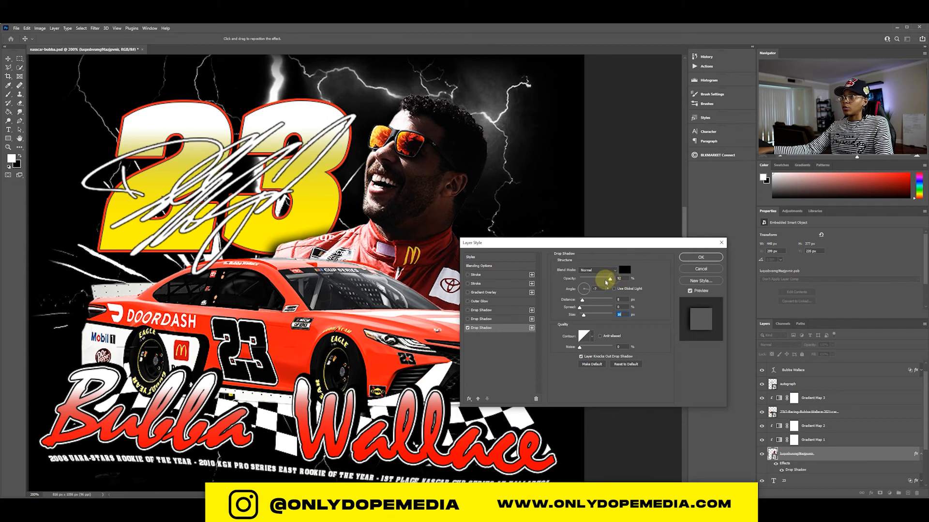
pyautogui.moveTo(607, 282); pyautogui.dragTo(596, 283)
pyautogui.click(583, 314)
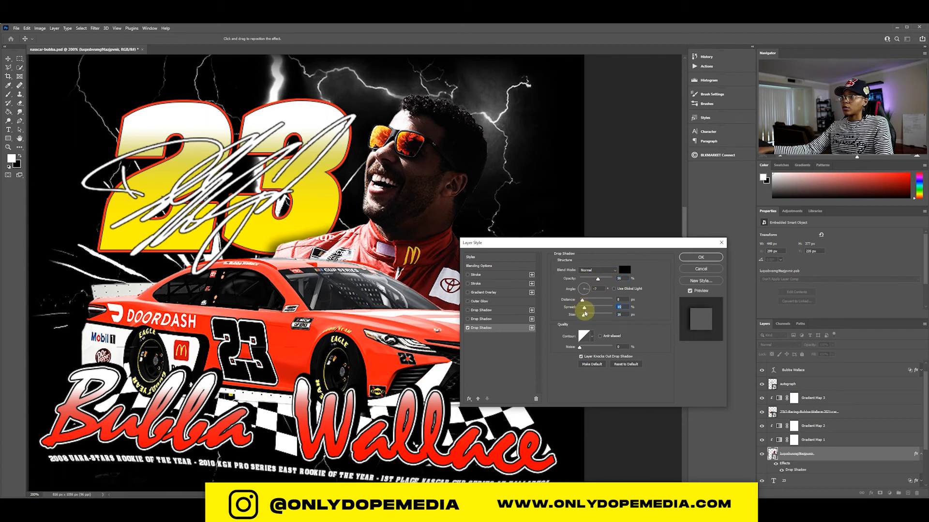
pyautogui.moveTo(584, 318); pyautogui.dragTo(583, 317)
pyautogui.moveTo(384, 278); pyautogui.dragTo(371, 274)
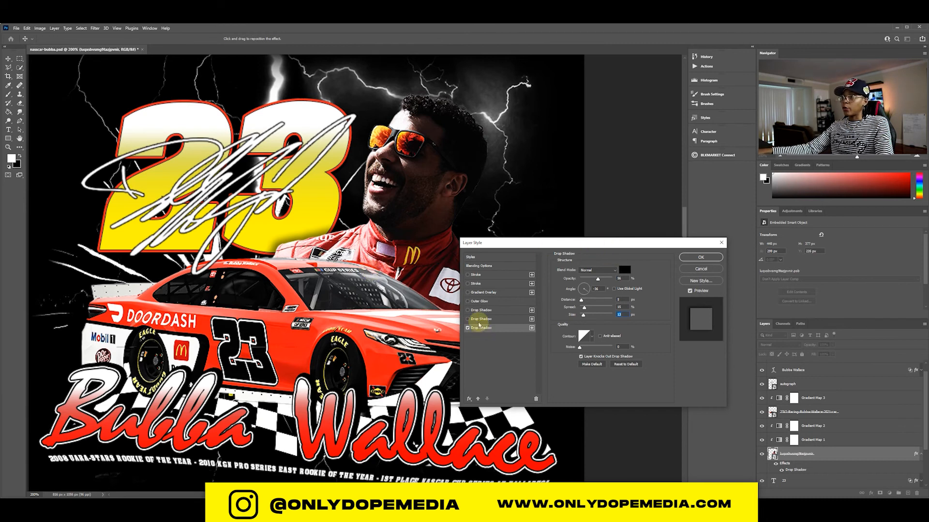
# - Add an outer glow to the driver in yellow #faf20a sampled from the 23, with 0% spread and a larger size
pyautogui.click(479, 301)
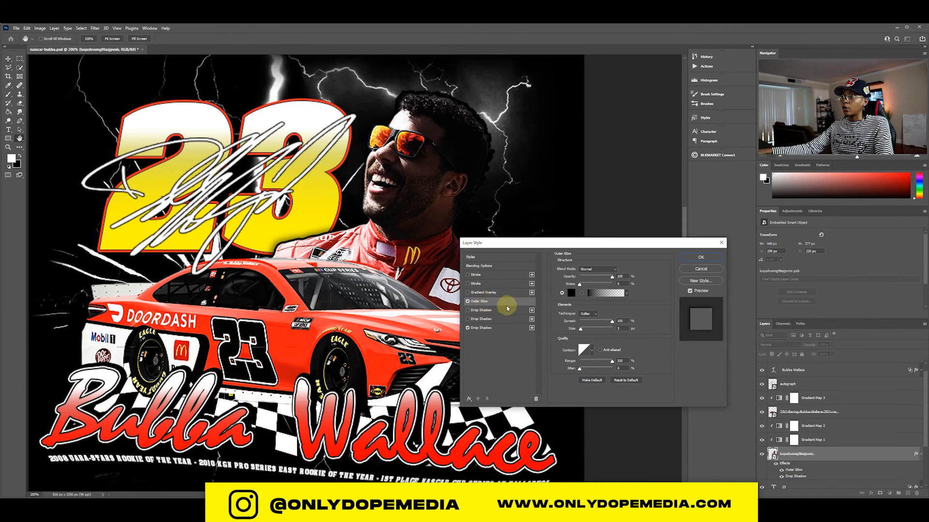
pyautogui.click(572, 293)
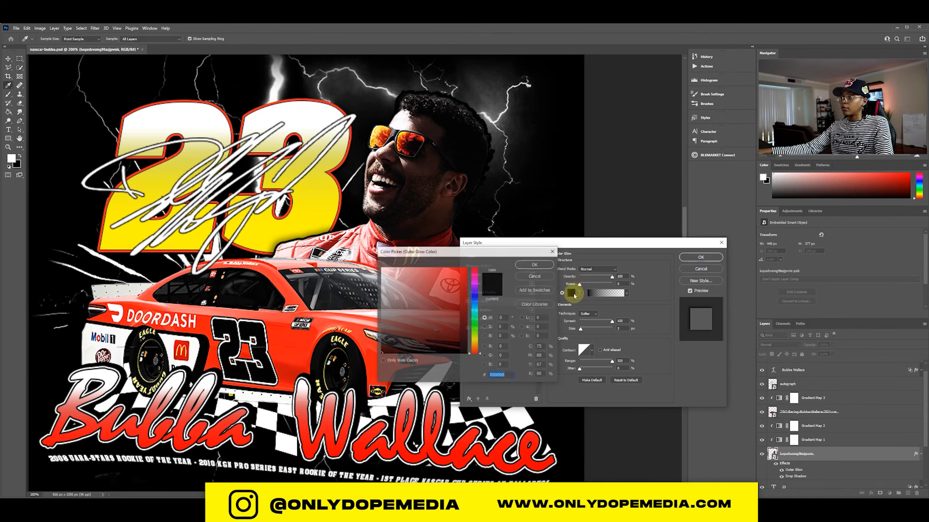
pyautogui.click(321, 213)
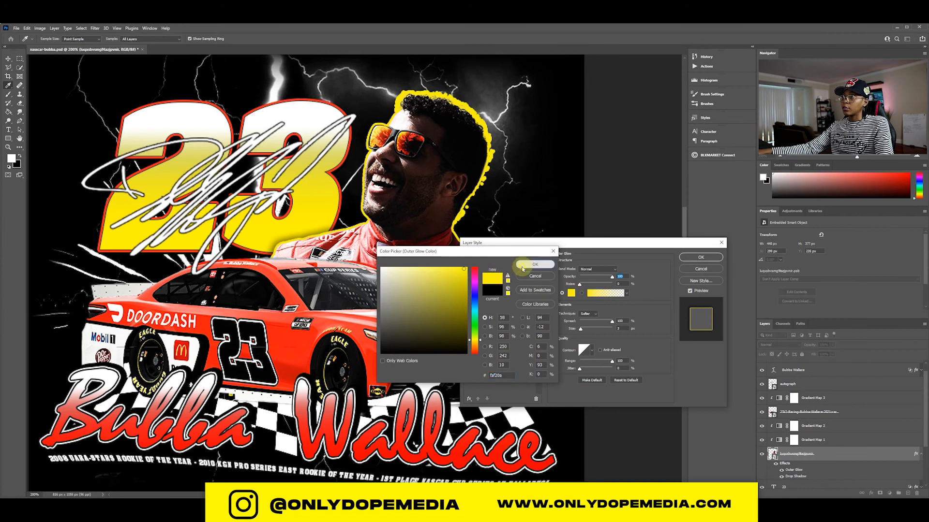
pyautogui.click(535, 265)
pyautogui.moveTo(580, 329)
pyautogui.mouseDown()
pyautogui.moveTo(596, 329)
pyautogui.moveTo(588, 329)
pyautogui.mouseUp()
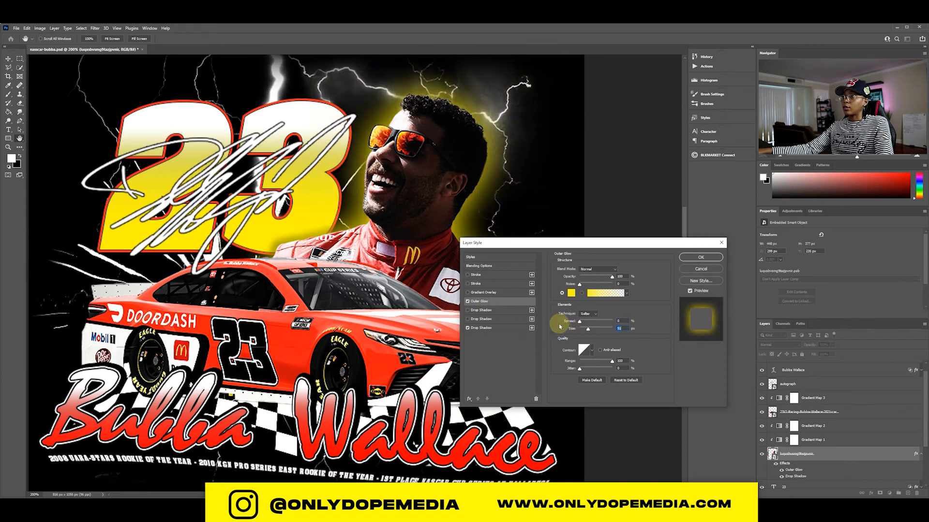
# - Change the driver's outer glow color to white #ffffff, reduce its size, and lower its opacity to about 57%
pyautogui.click(571, 293)
pyautogui.write('ffffff')
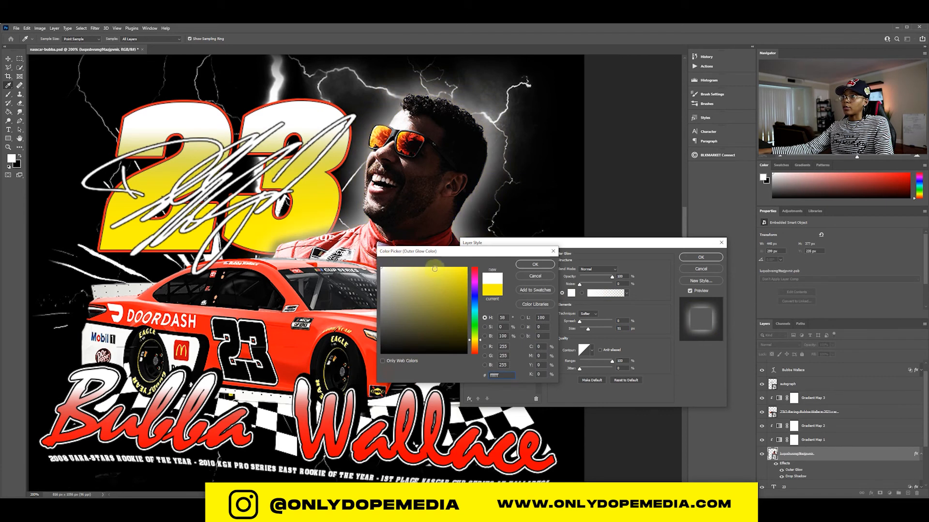
pyautogui.click(532, 264)
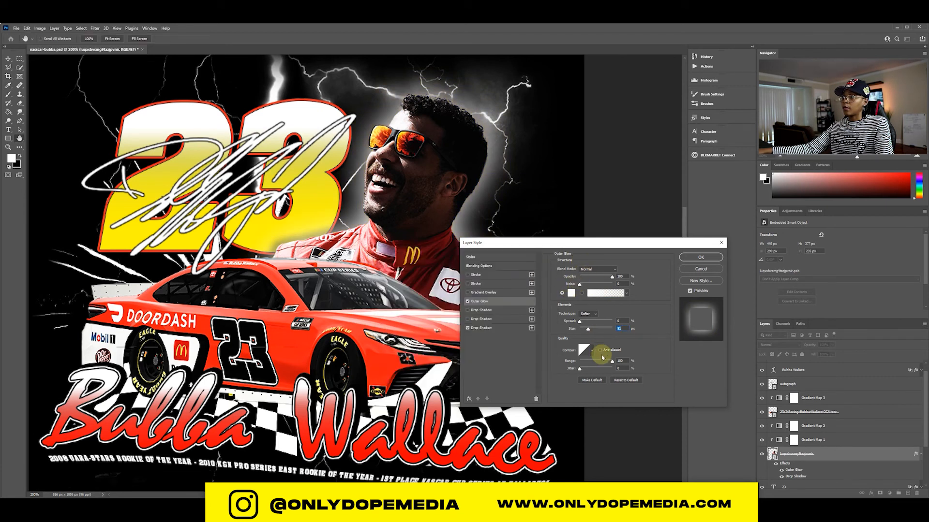
pyautogui.moveTo(588, 329); pyautogui.dragTo(580, 321)
pyautogui.moveTo(608, 277)
pyautogui.mouseDown()
pyautogui.moveTo(593, 280)
pyautogui.moveTo(601, 283)
pyautogui.mouseUp()
pyautogui.click(488, 300)
# - Add a white inner glow to the driver with about 34% opacity, 7 px size and 100% range, and apply the layer style
pyautogui.click(469, 400)
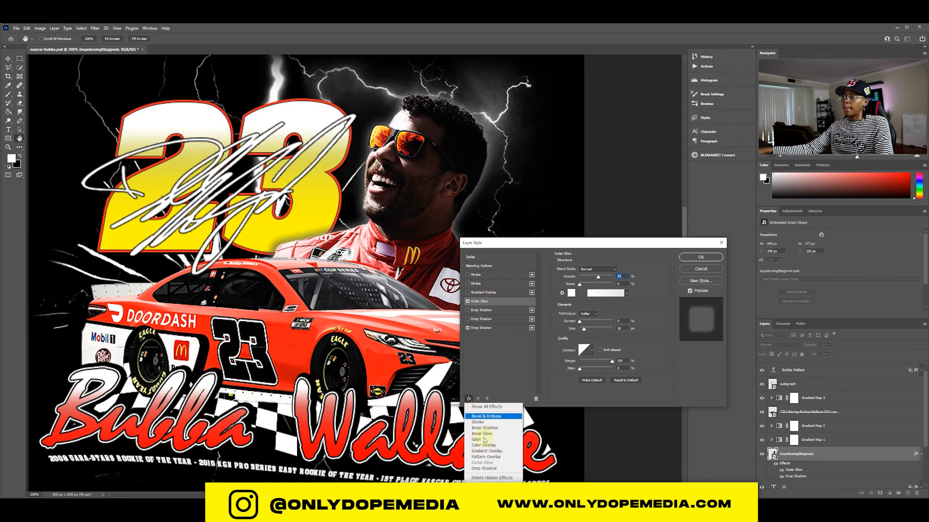
pyautogui.click(489, 434)
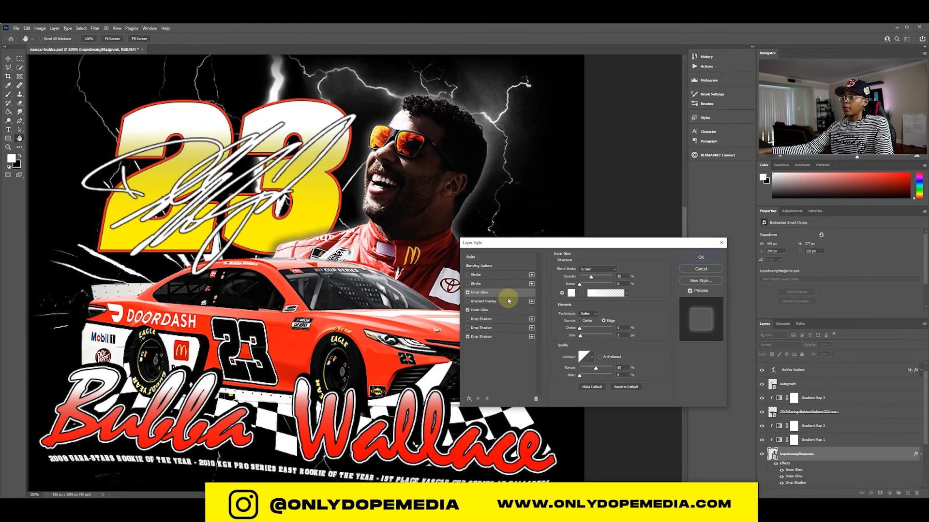
pyautogui.moveTo(590, 277); pyautogui.dragTo(627, 277)
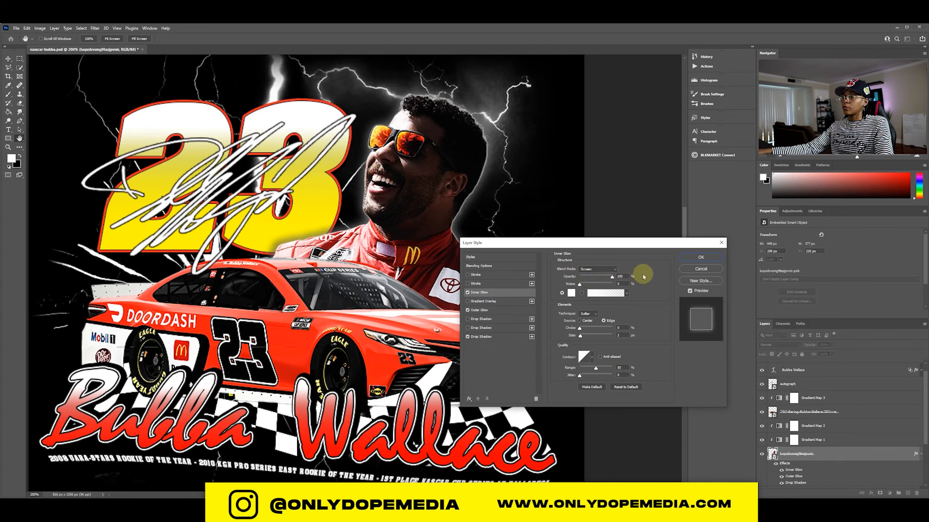
pyautogui.moveTo(596, 368); pyautogui.dragTo(627, 369)
pyautogui.moveTo(581, 336); pyautogui.dragTo(583, 329)
pyautogui.moveTo(612, 279); pyautogui.dragTo(592, 283)
pyautogui.moveTo(583, 338); pyautogui.dragTo(582, 339)
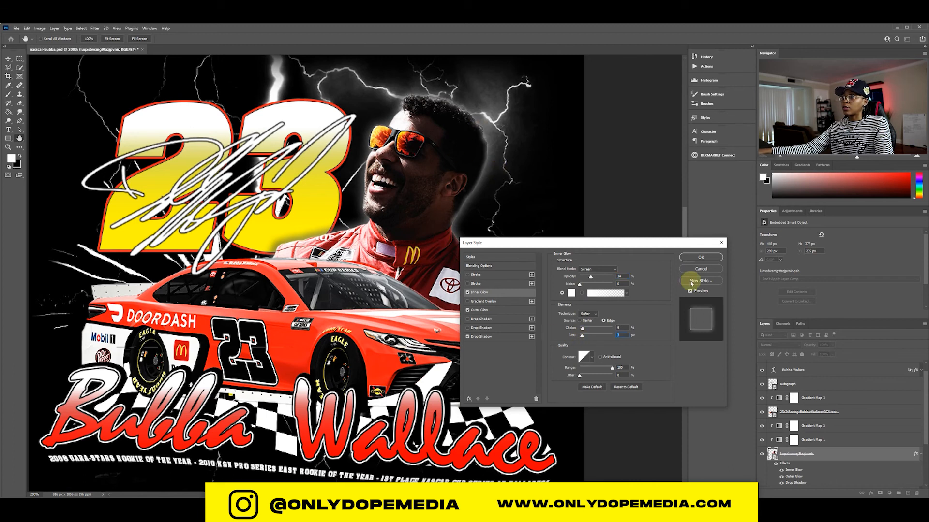
pyautogui.click(698, 256)
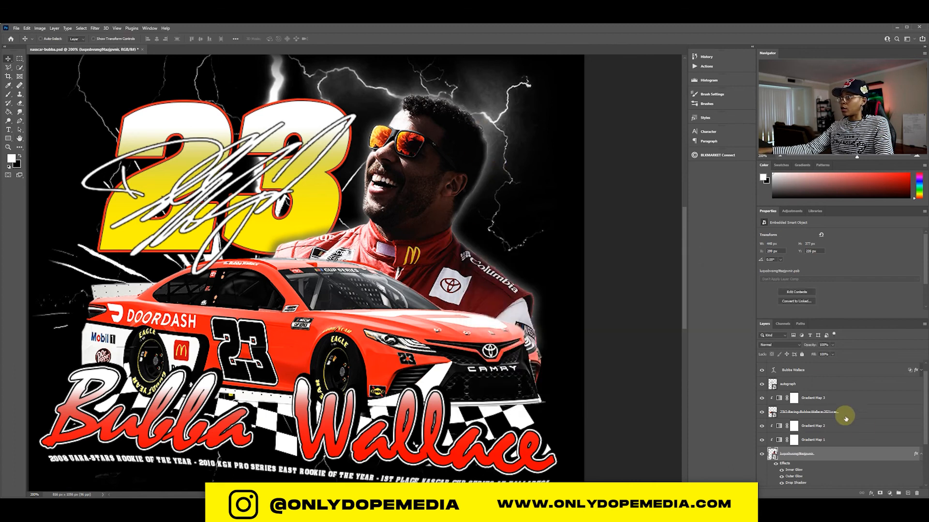
# - Collapse the driver layer's effects list and save the file
pyautogui.click(919, 457)
pyautogui.scroll(-3, 832, 415)
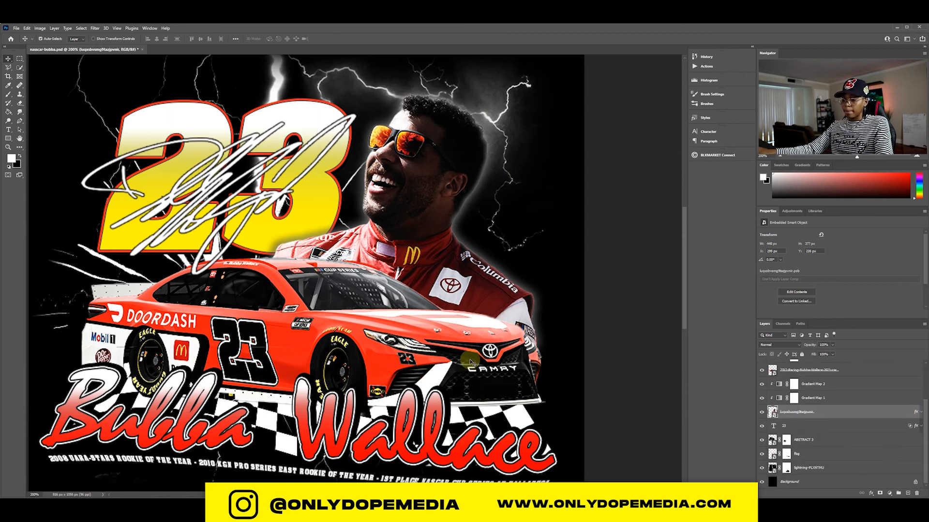
pyautogui.hotkey('ctrl', 's')
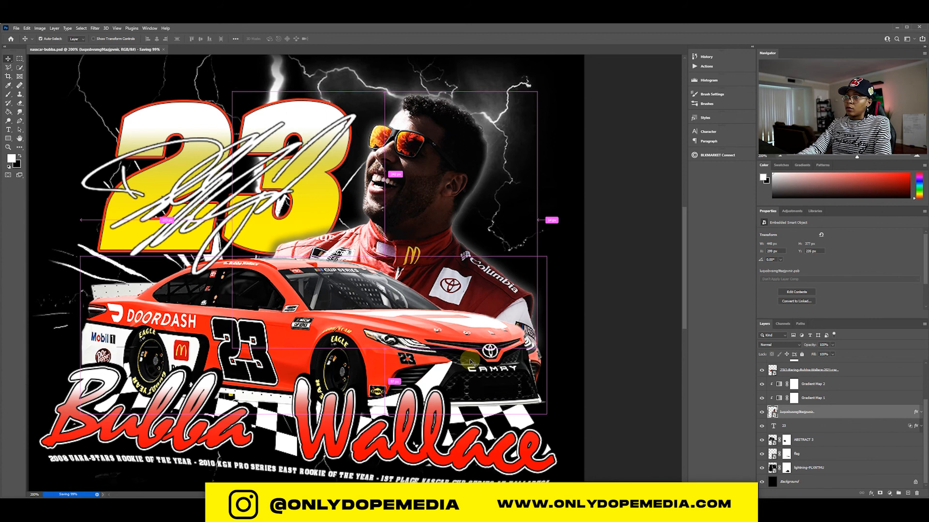
# - Identify the car layer by toggling its visibility, and duplicate it
pyautogui.hotkey('ctrl', '-')
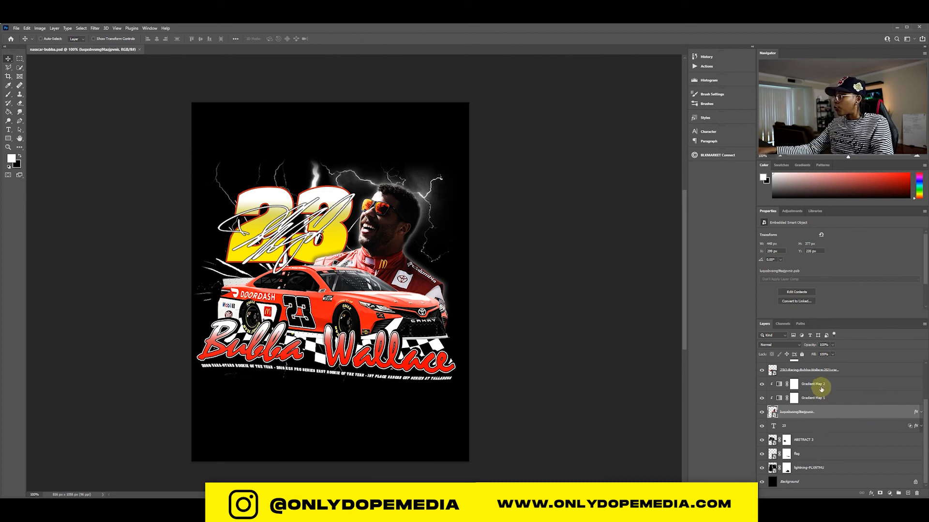
pyautogui.scroll(2, 822, 389)
pyautogui.click(762, 413)
pyautogui.click(762, 414)
pyautogui.click(858, 415)
pyautogui.hotkey('ctrl', 'j')
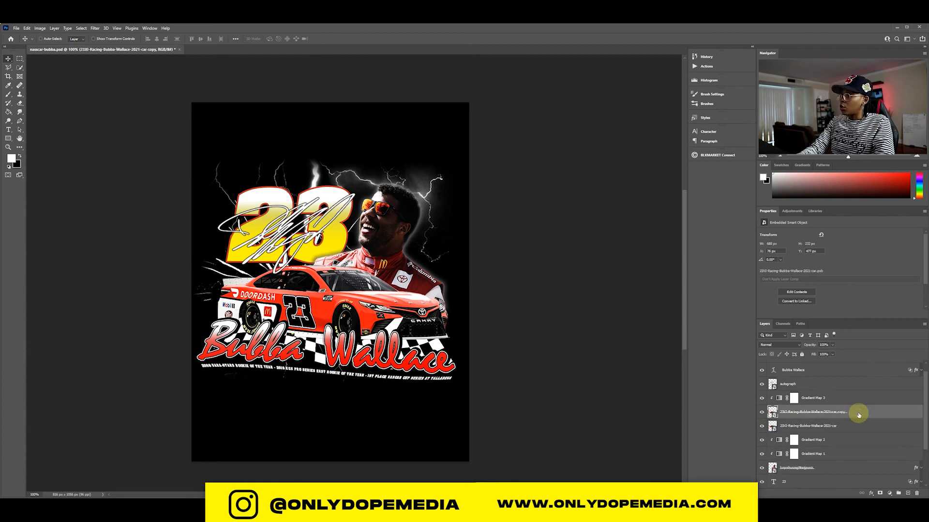
# - Start a Motion Blur on the original car layer beneath the copy, with a distance of 117 pixels
pyautogui.click(824, 425)
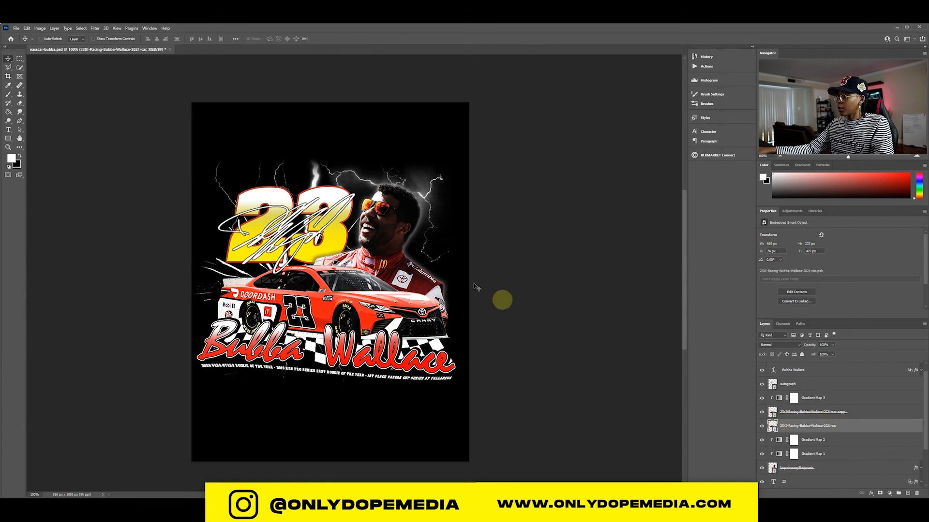
pyautogui.click(95, 28)
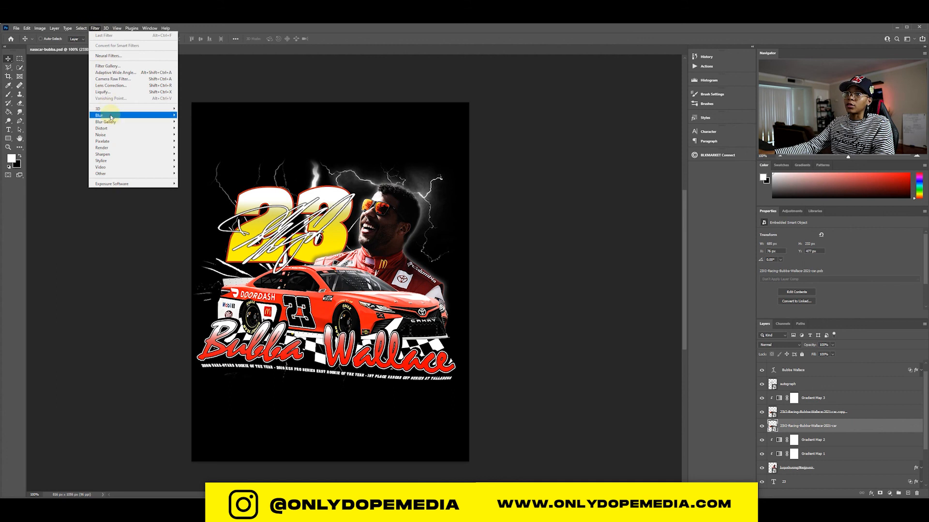
pyautogui.moveTo(109, 116)
pyautogui.click(195, 154)
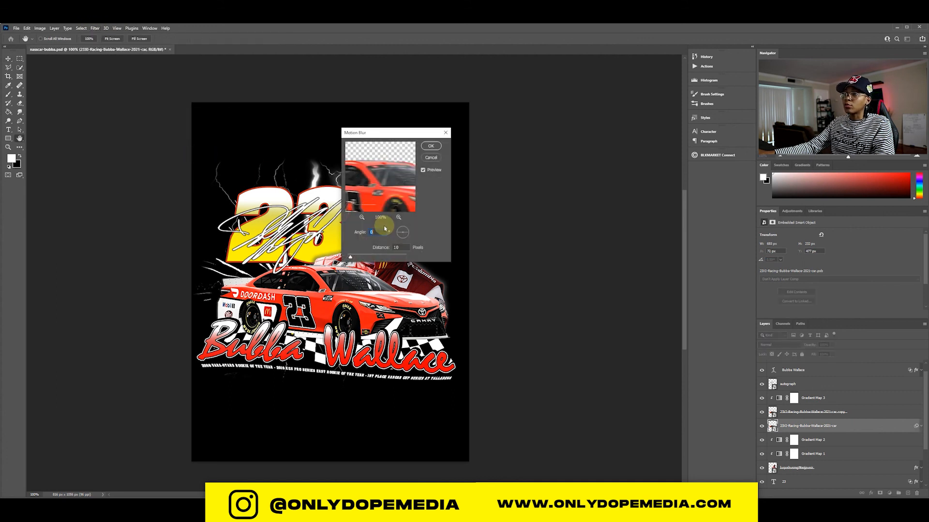
pyautogui.moveTo(373, 130); pyautogui.dragTo(433, 166)
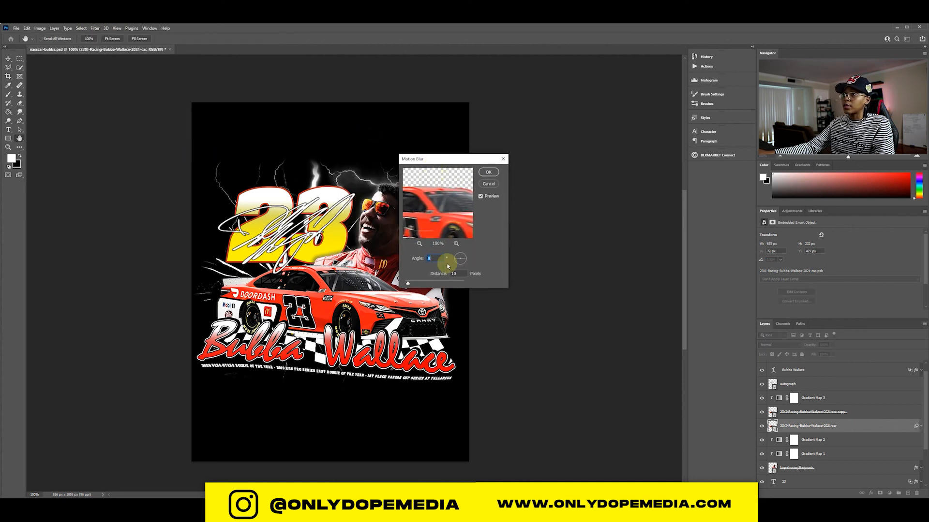
pyautogui.moveTo(408, 283); pyautogui.dragTo(427, 284)
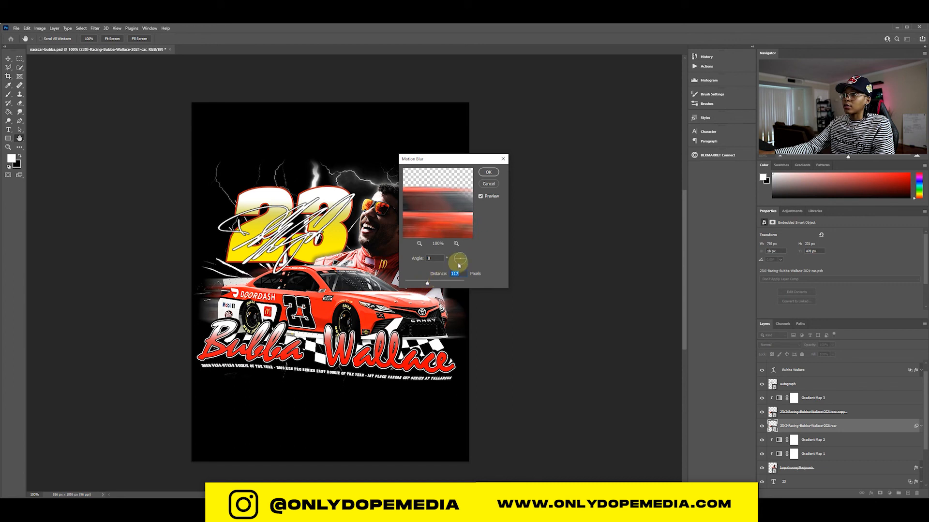
# - Set the motion blur angle to -11°, apply the filter, and collapse the car layer's smart filter list
pyautogui.moveTo(465, 263); pyautogui.dragTo(465, 264)
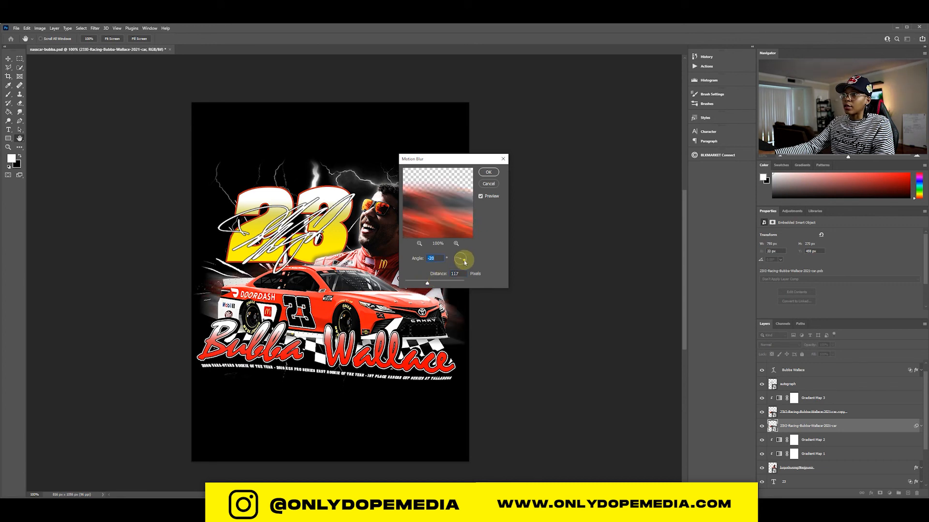
pyautogui.click(465, 263)
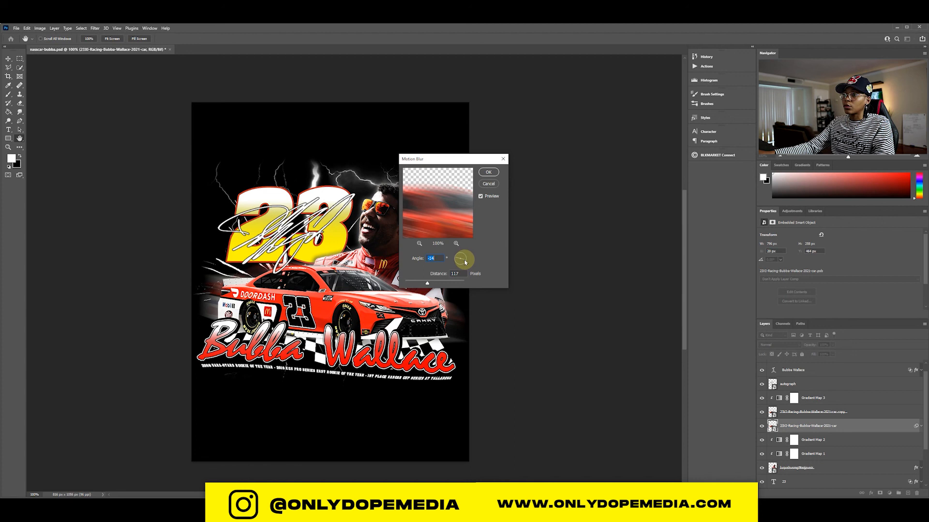
pyautogui.click(466, 261)
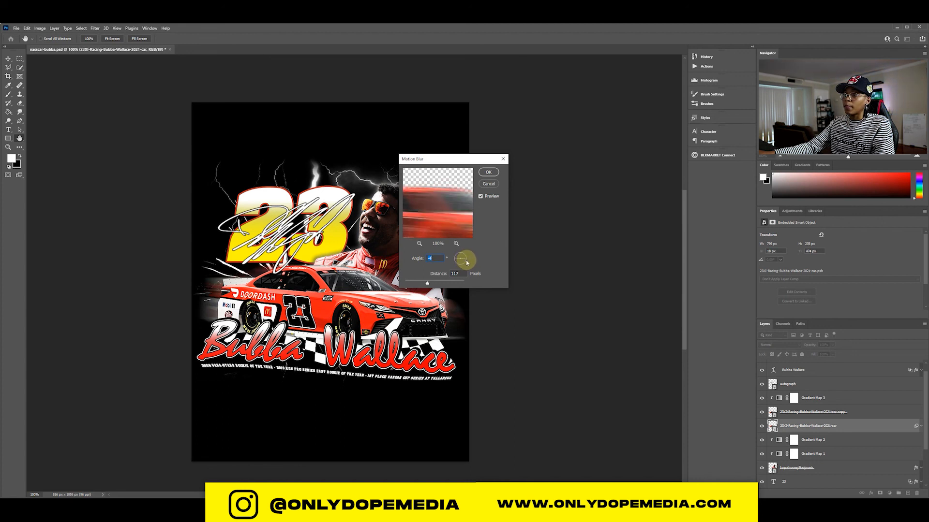
pyautogui.click(467, 263)
pyautogui.click(467, 262)
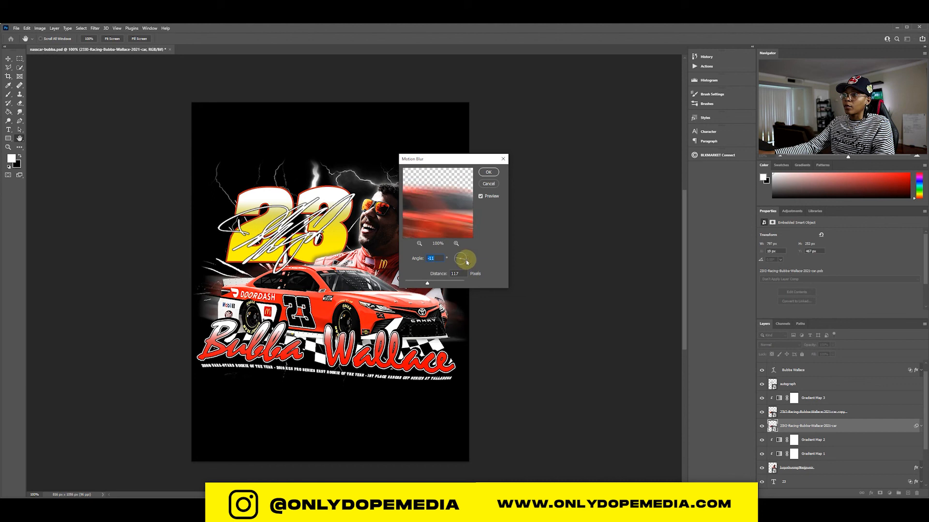
pyautogui.click(489, 173)
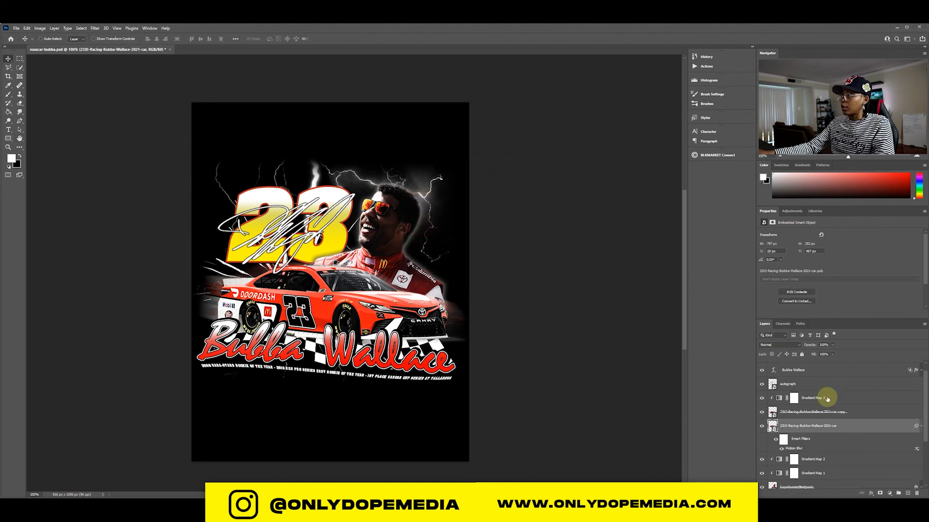
pyautogui.click(920, 427)
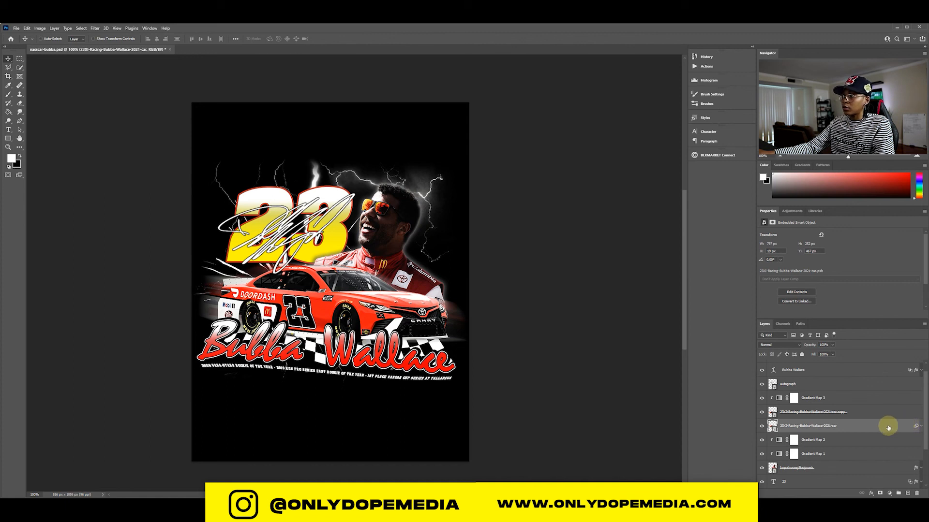
# - Try the blurred car layer above the sharp copy, and return it to its place below the copy
pyautogui.moveTo(861, 430); pyautogui.dragTo(844, 397)
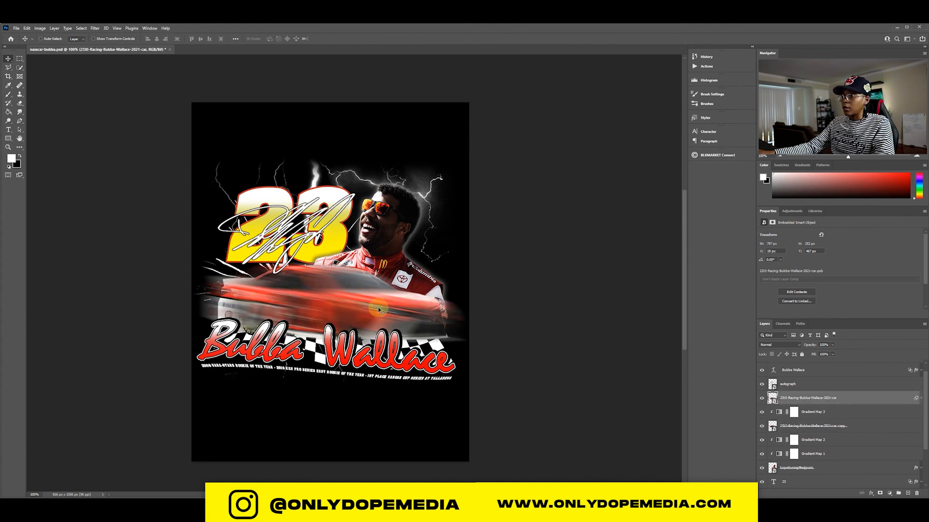
pyautogui.moveTo(811, 398); pyautogui.dragTo(810, 435)
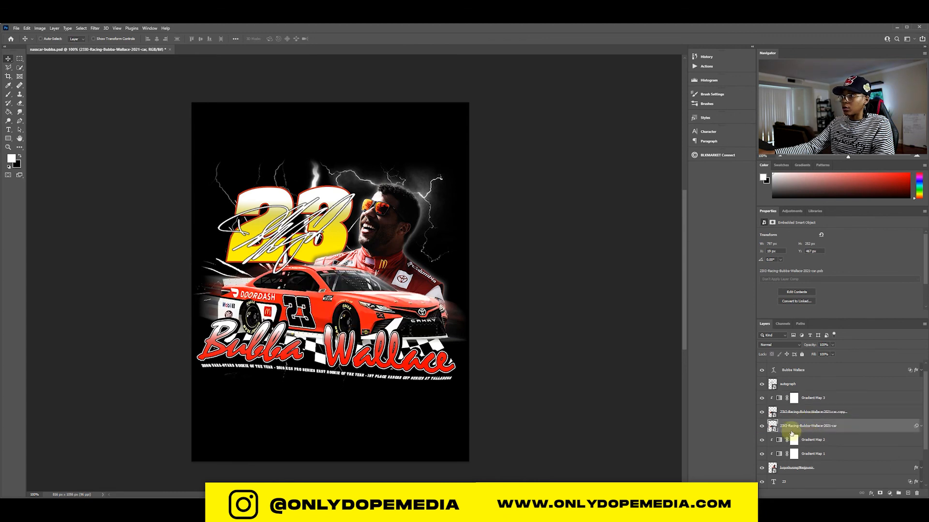
# - Nudge the blurred car layer down by 4 px and save the file
pyautogui.press('Down')
pyautogui.press('Down')
pyautogui.press('Down')
pyautogui.press('Down')
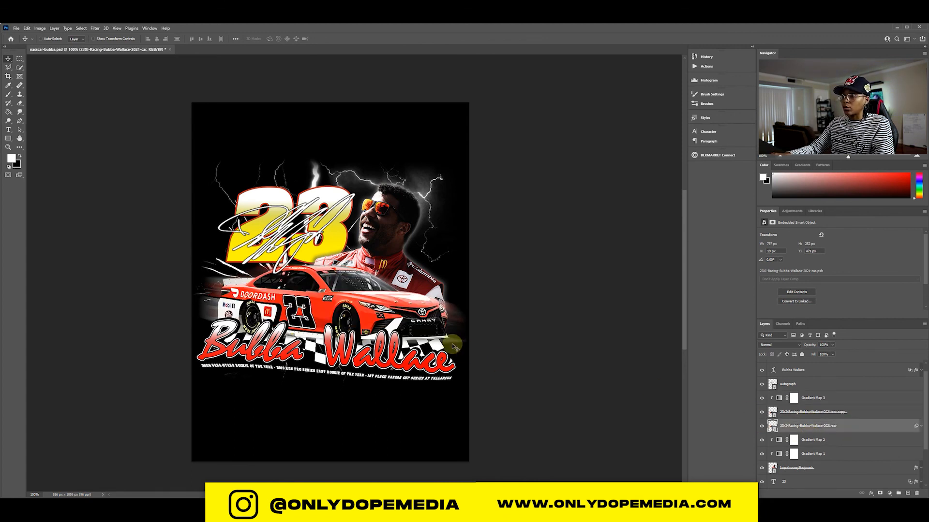
pyautogui.hotkey('ctrl', 's')
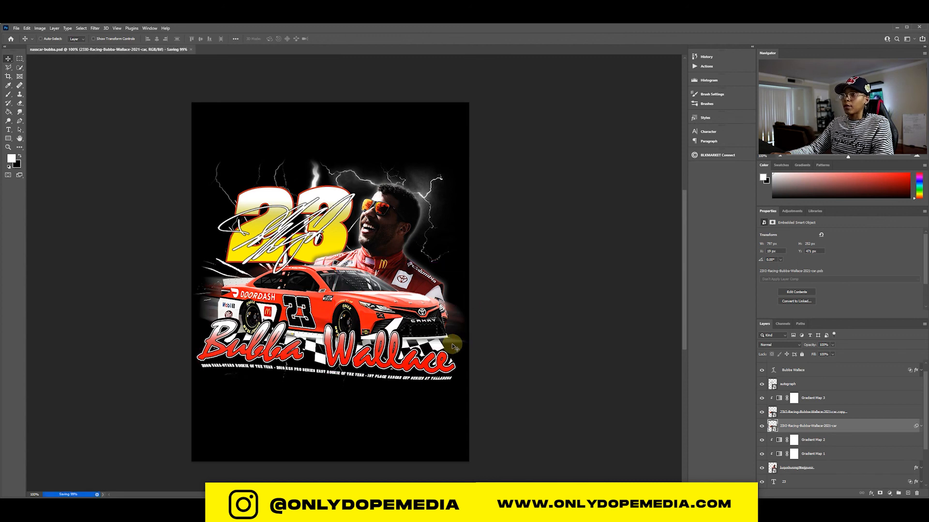